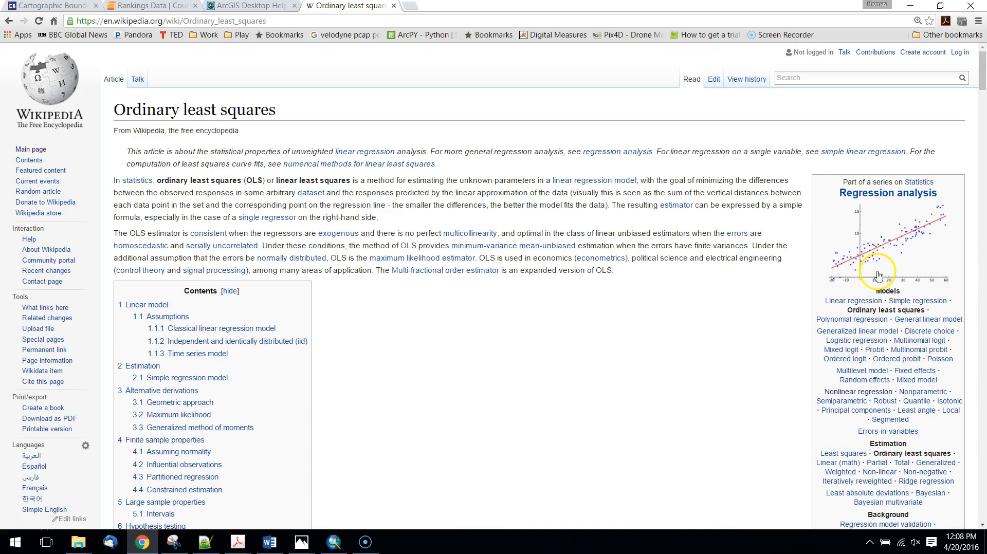
Step: Enlarge the regression scatter plot in the Ordinary least squares article, examine it and close the enlarged view
left_click(893, 249)
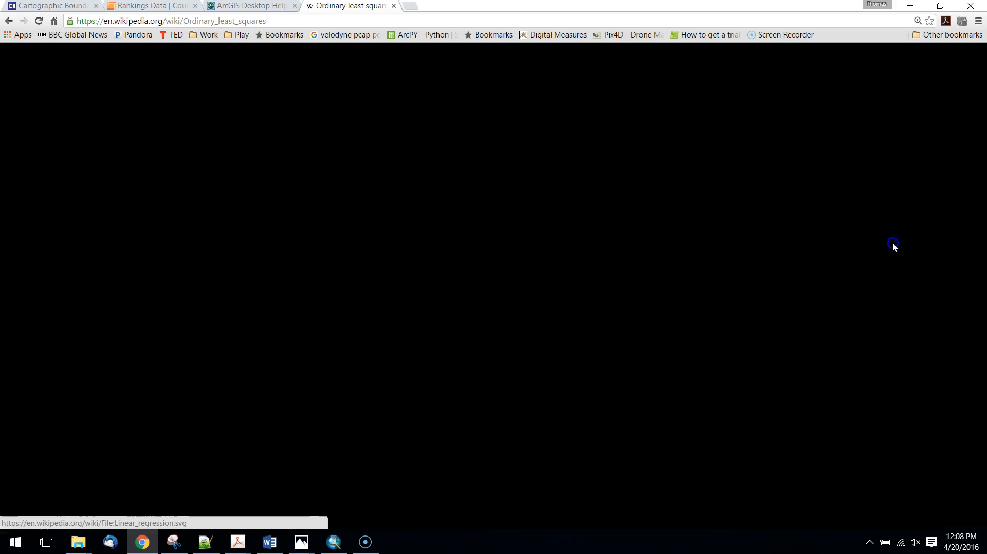
left_click(961, 59)
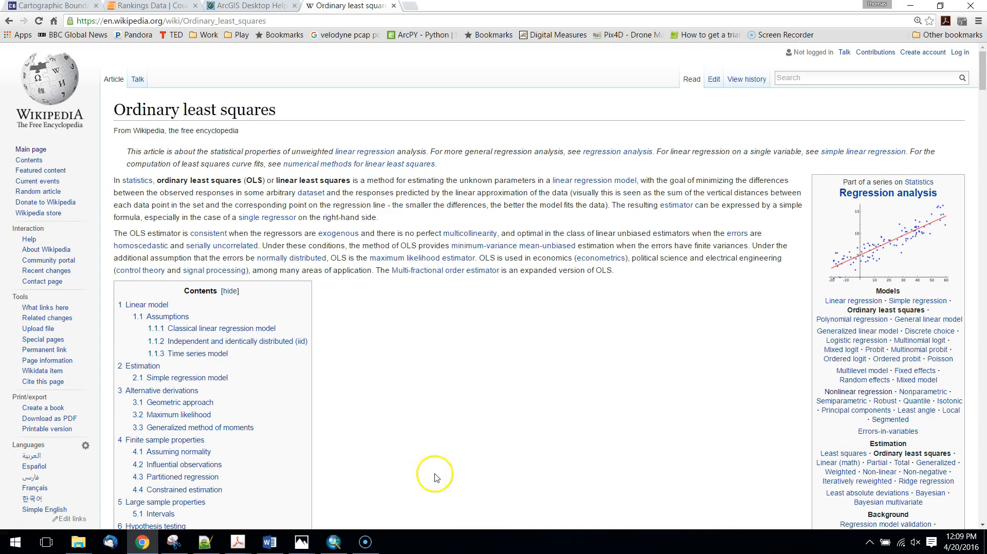
Step: Search the web for "gapminder world" in a new browser tab and open the Gapminder World chart from the results
left_click(411, 7)
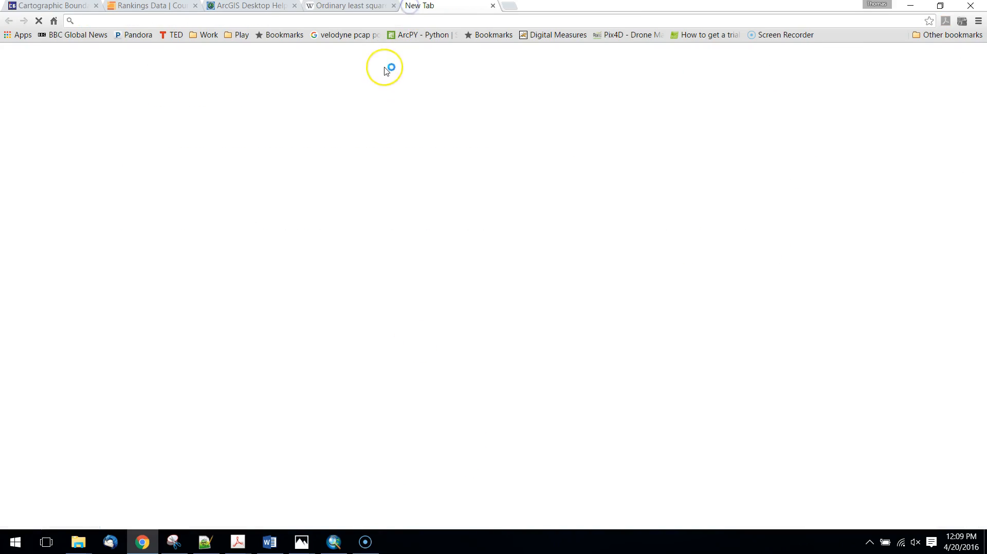
type("goo")
key("BackSpace")
key("BackSpace")
key("BackSpace")
key("BackSpace")
type("gam")
key("BackSpace")
type("pminder world")
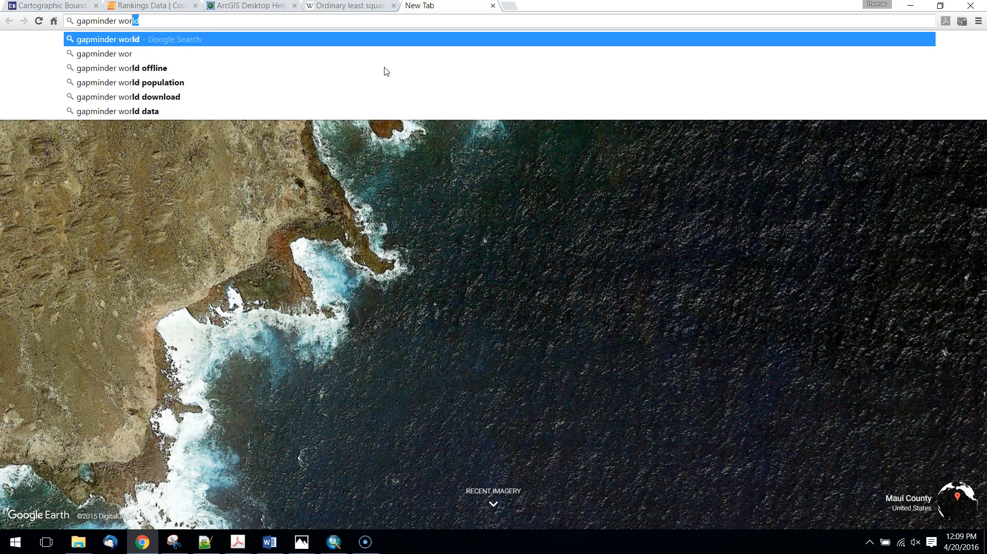
key("Return")
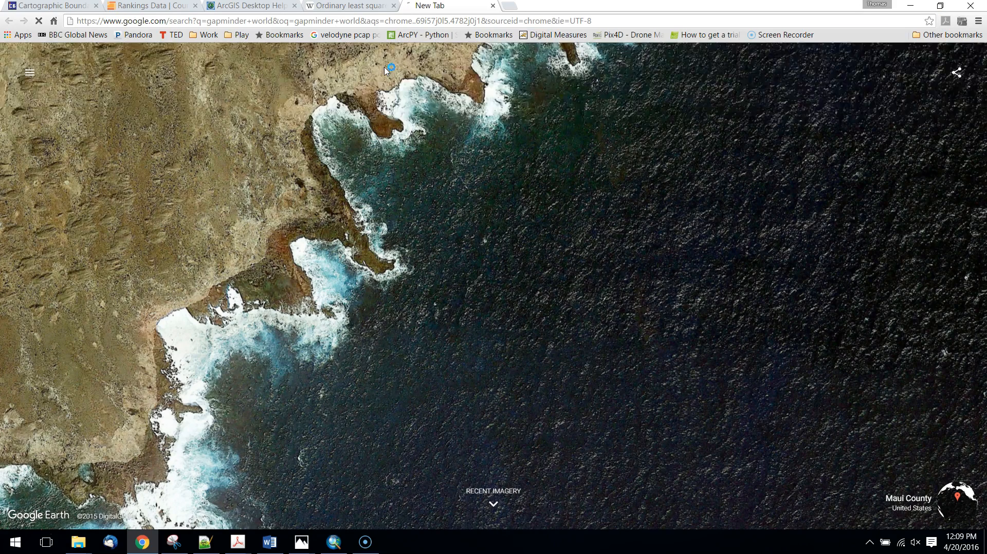
left_click(133, 164)
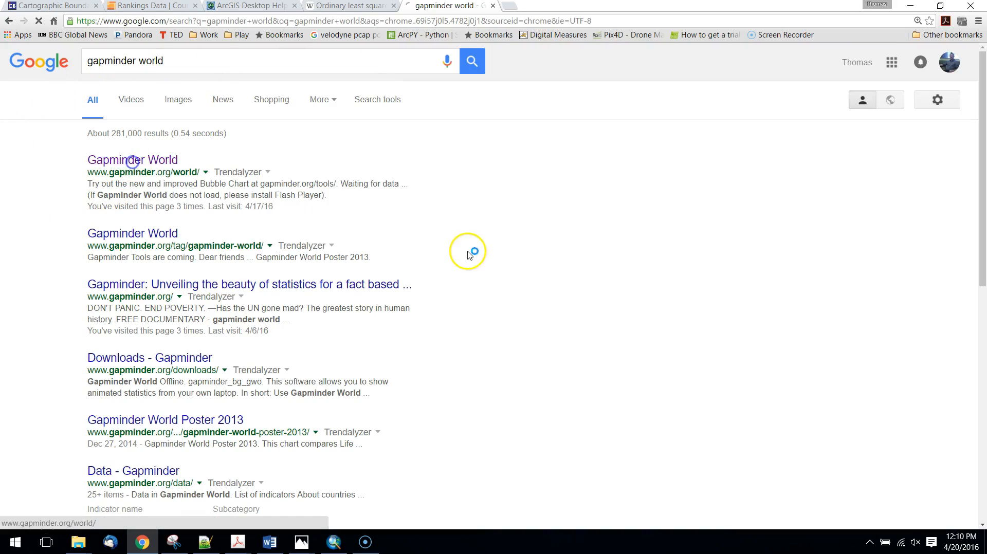
left_click(602, 264)
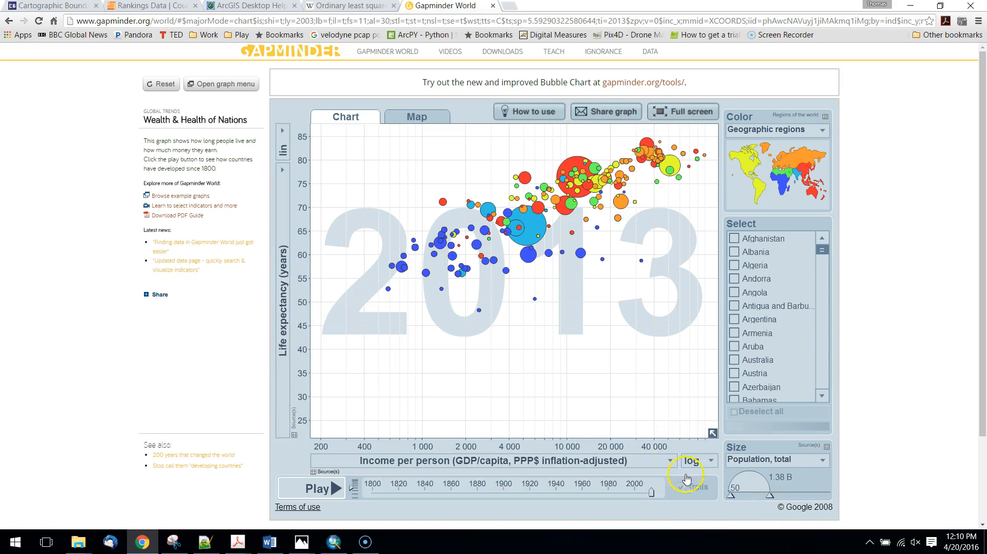
Step: Switch the chart's income per person axis to a linear scale and back to log
left_click(699, 461)
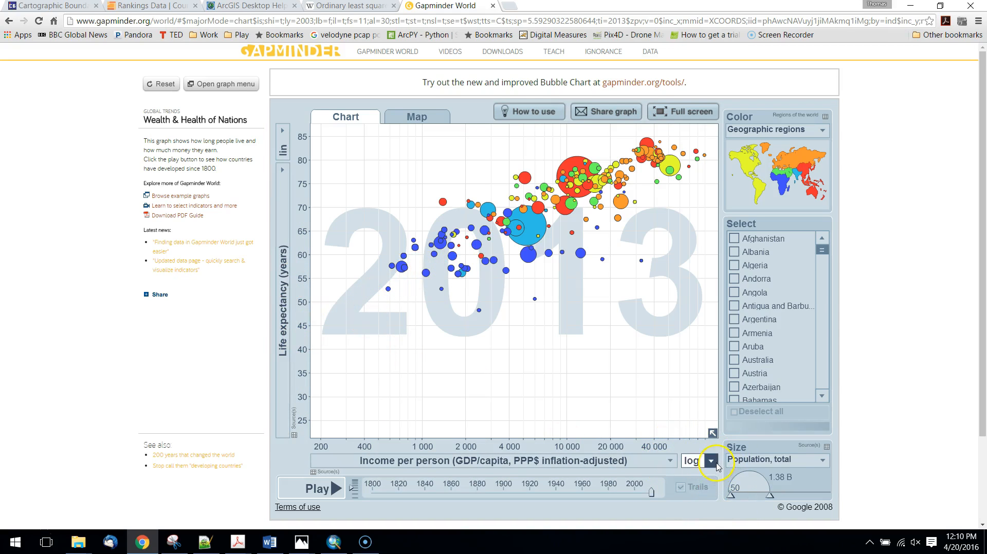
left_click(692, 448)
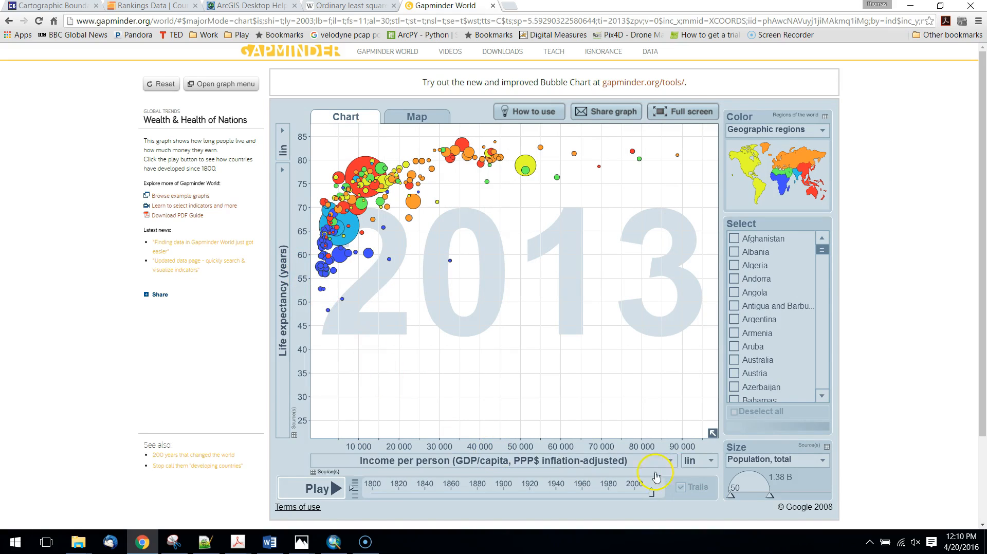
left_click(711, 461)
left_click(702, 447)
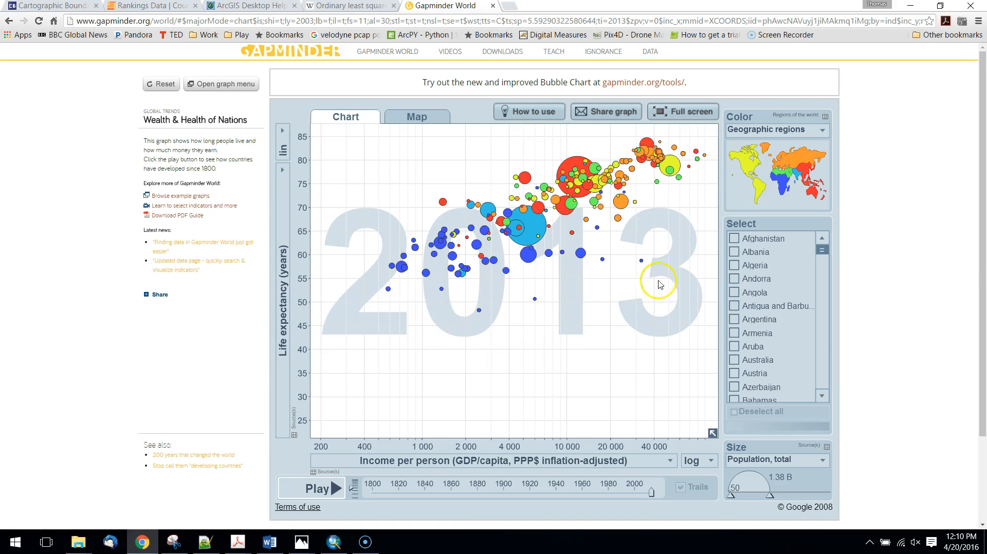
Step: Select the Equatorial Guinea bubble on the 2013 chart and move its label below the bubble
mouse_move(641, 263)
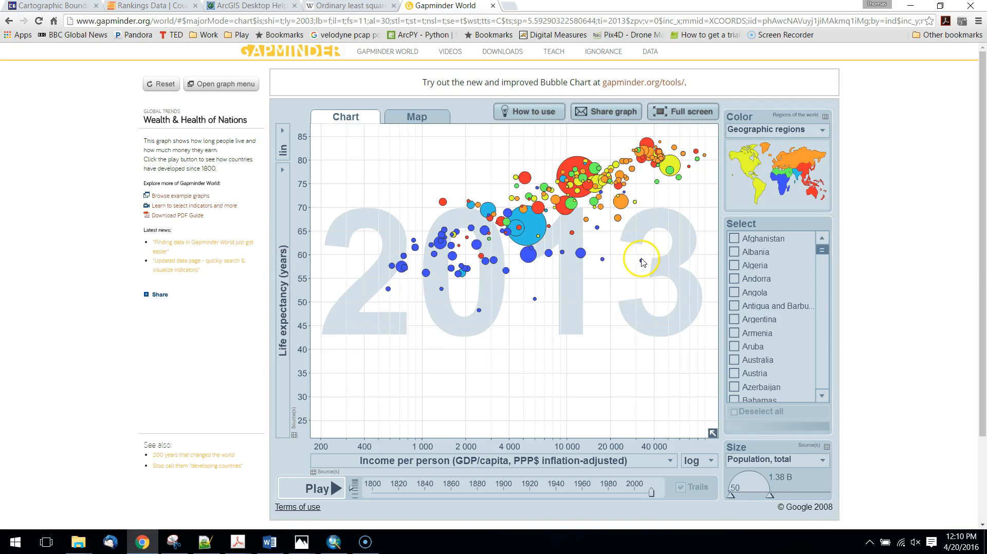
left_click(641, 262)
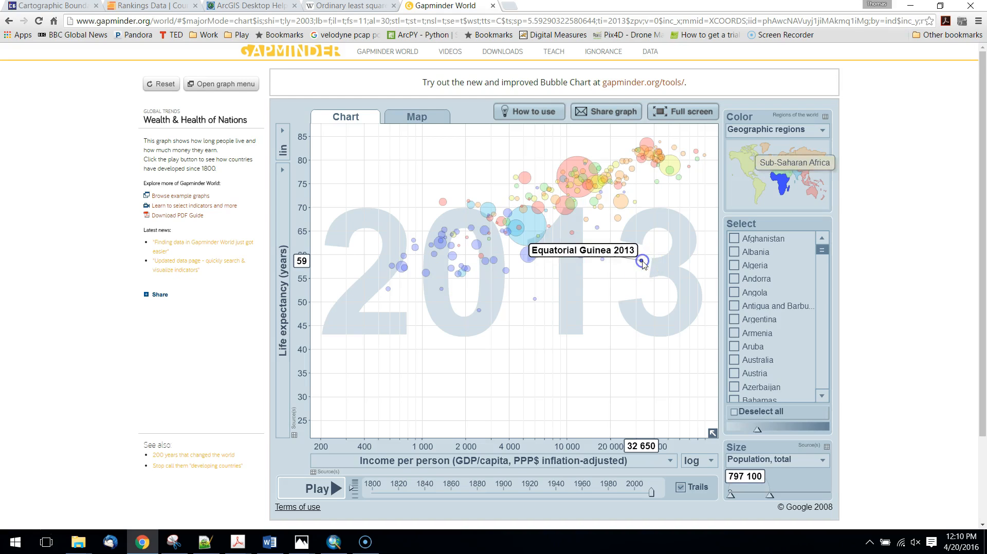
left_click_drag(637, 264, 680, 306)
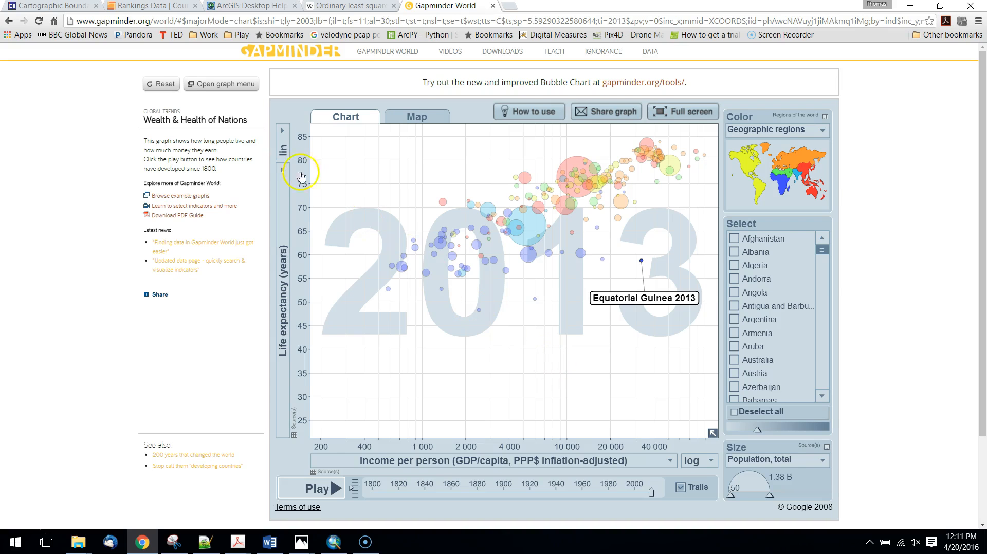
Step: Review the Census county boundary shapefile downloads and the County Health Rankings list of national data files
left_click(84, 13)
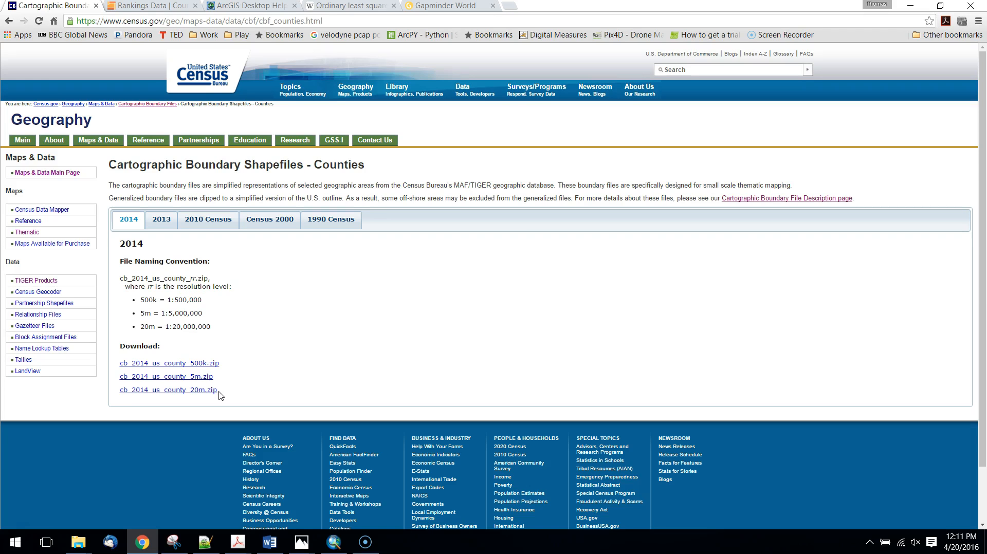
left_click(123, 7)
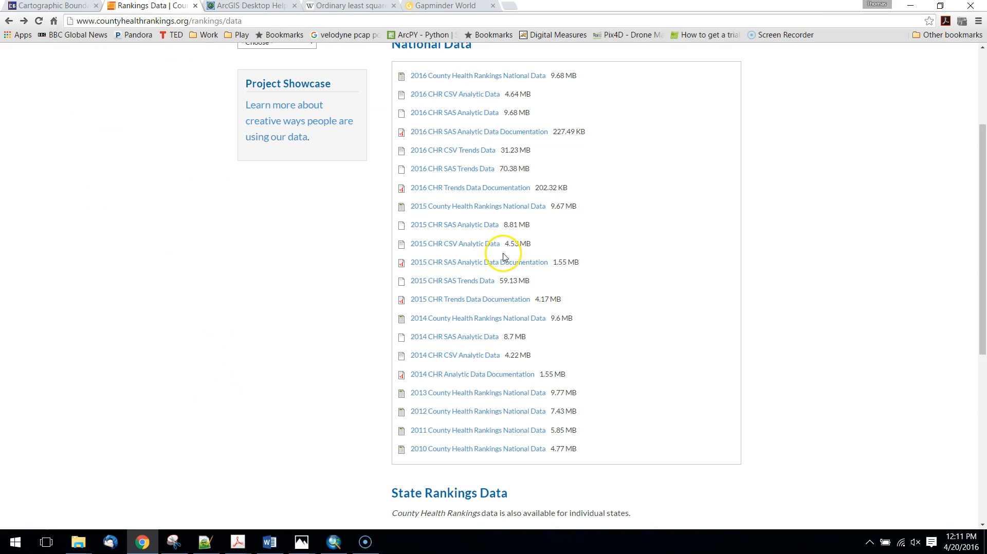
scroll(617, 332, "up", 3)
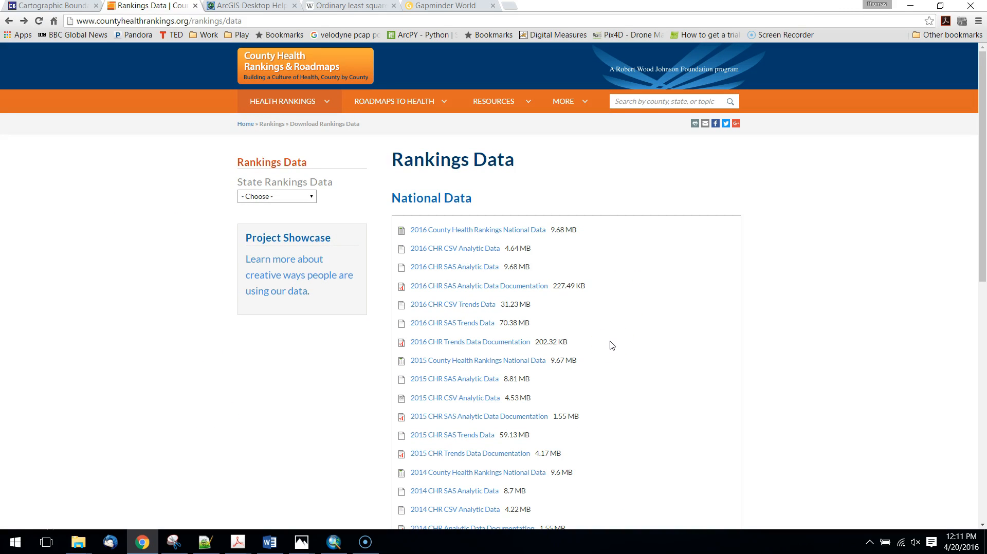
scroll(612, 346, "down", 1)
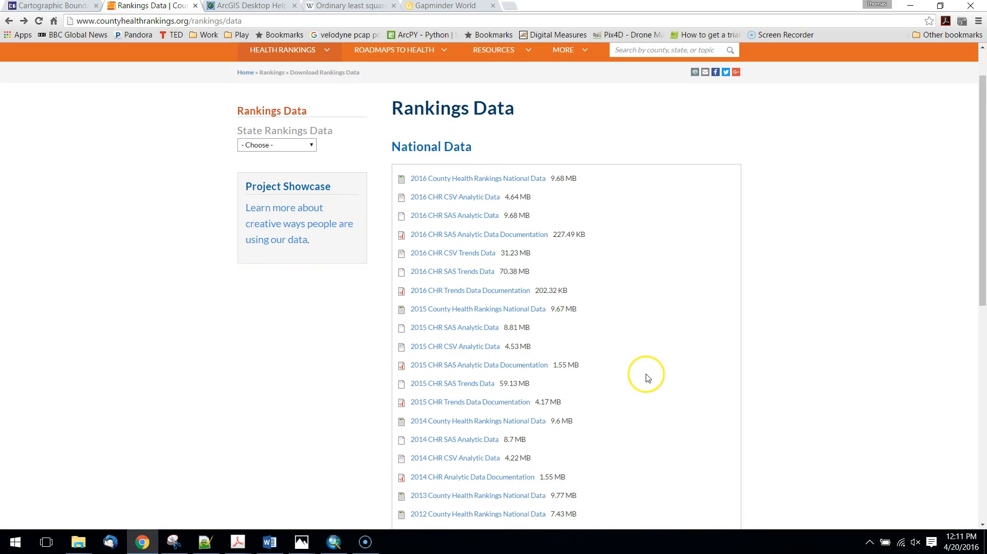
scroll(647, 378, "down", 1)
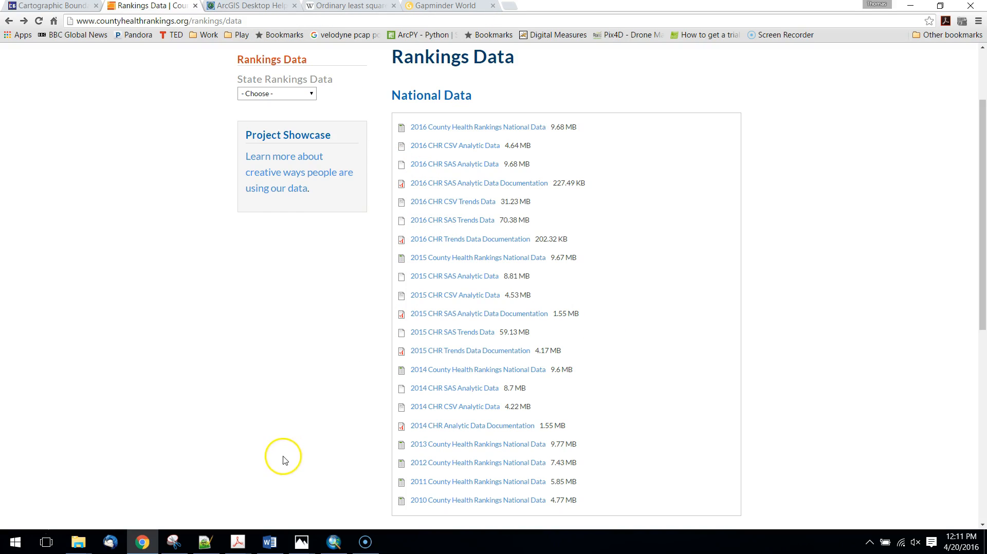
Step: Switch to ArcMap, add cb_2014_us_county_20m.shp from the OLS Demo folder and frame the map on the contiguous United States
mouse_move(78, 540)
left_click(286, 489)
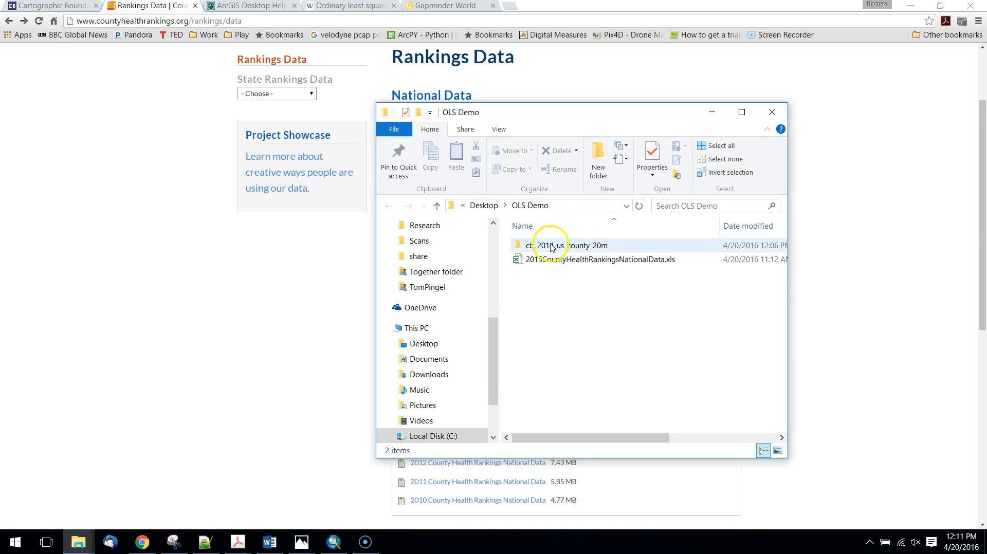
left_click(334, 542)
key("alt+Tab")
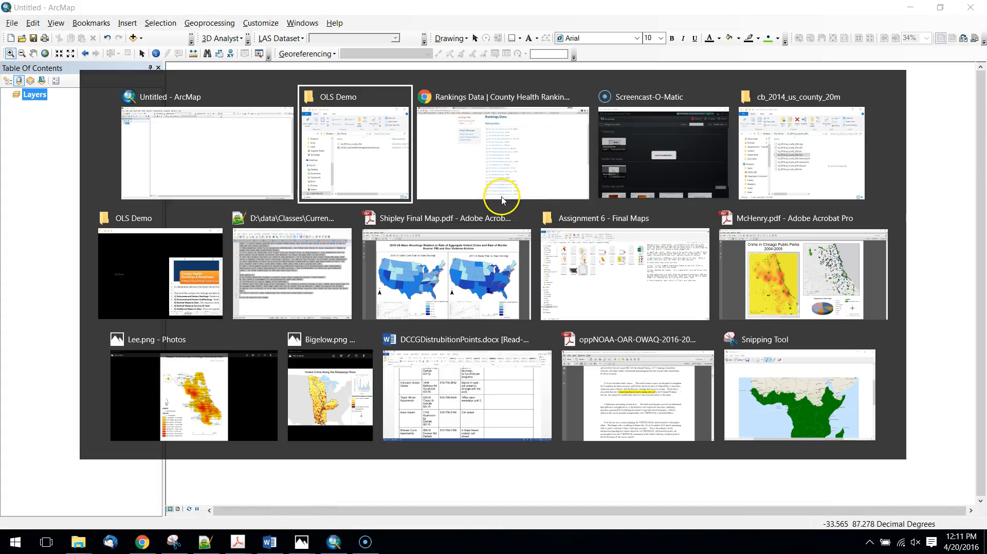
double_click(578, 246)
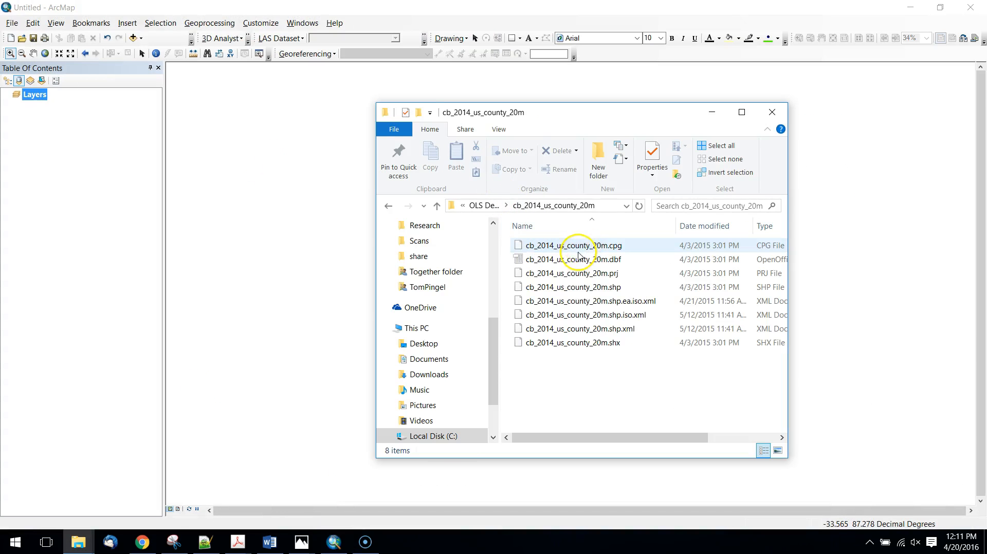
left_click_drag(575, 287, 366, 278)
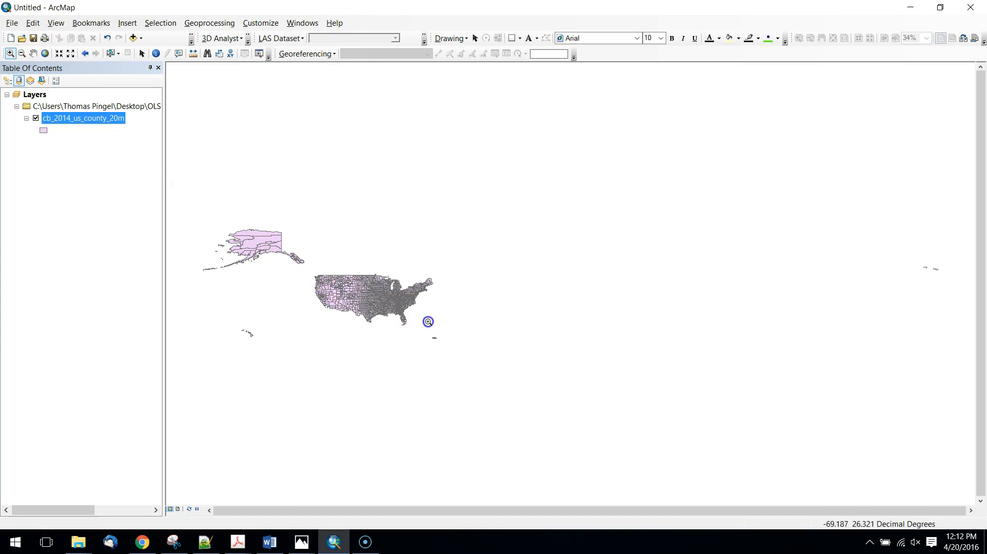
left_click_drag(321, 277, 429, 322)
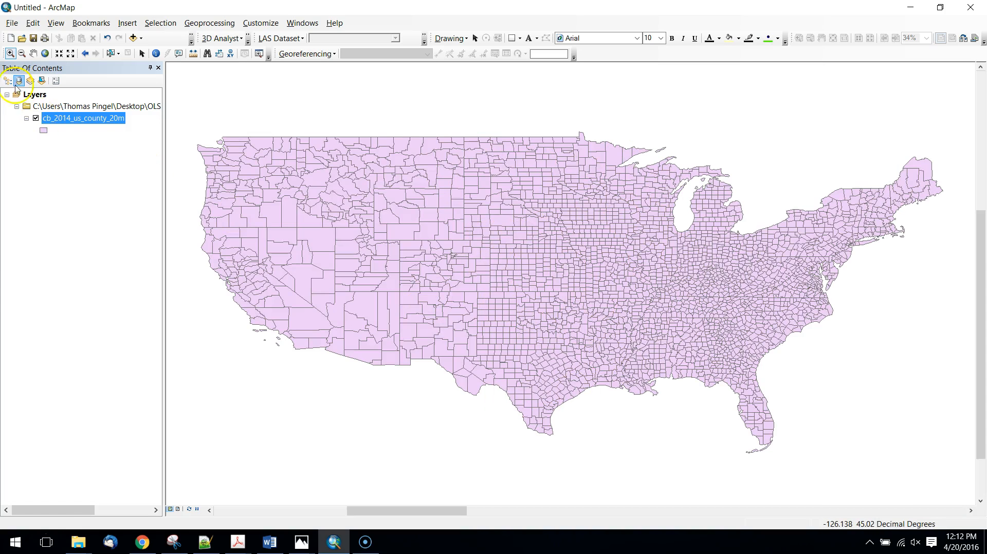
Step: Examine the attribute table of the cb_2014_us_county_20m layer and close it
right_click(64, 119)
left_click(117, 150)
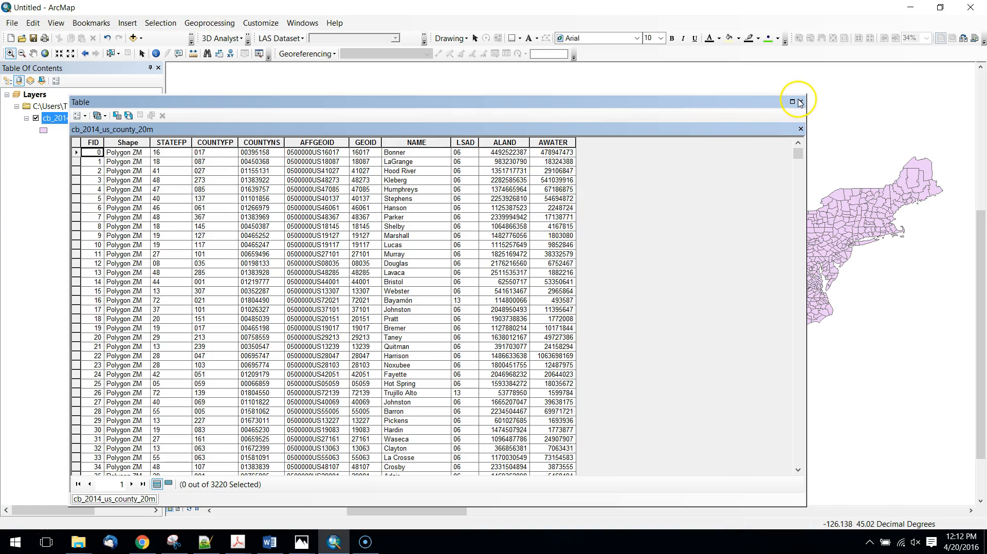
left_click(800, 102)
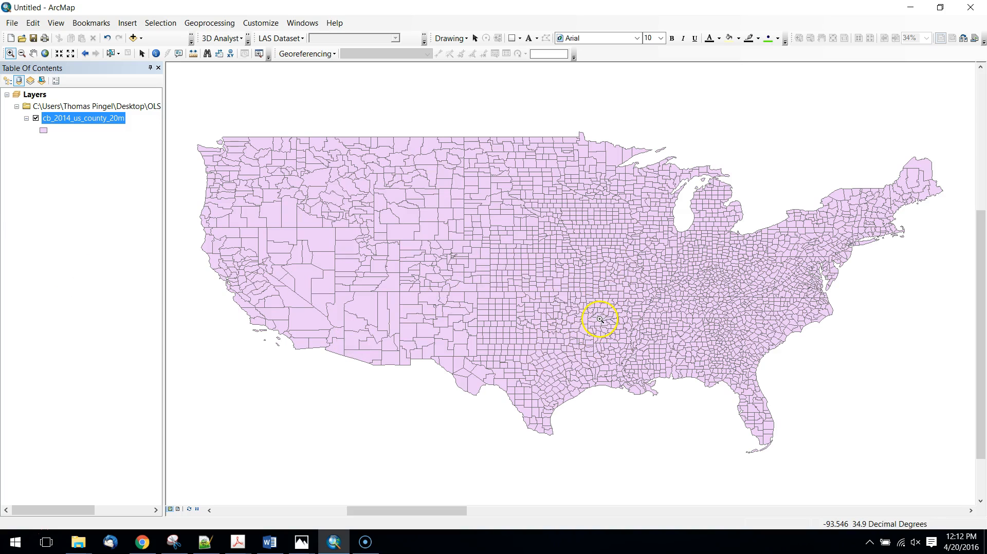
Step: Open 2015CountyHealthRankingsNationalData.xls from the OLS Demo folder in Excel
key("alt+Tab")
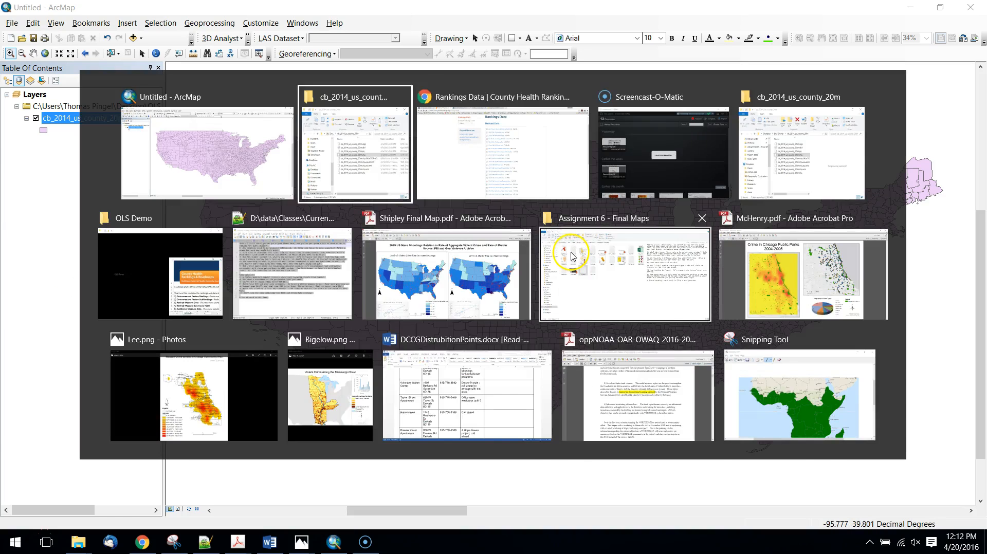
left_click(489, 206)
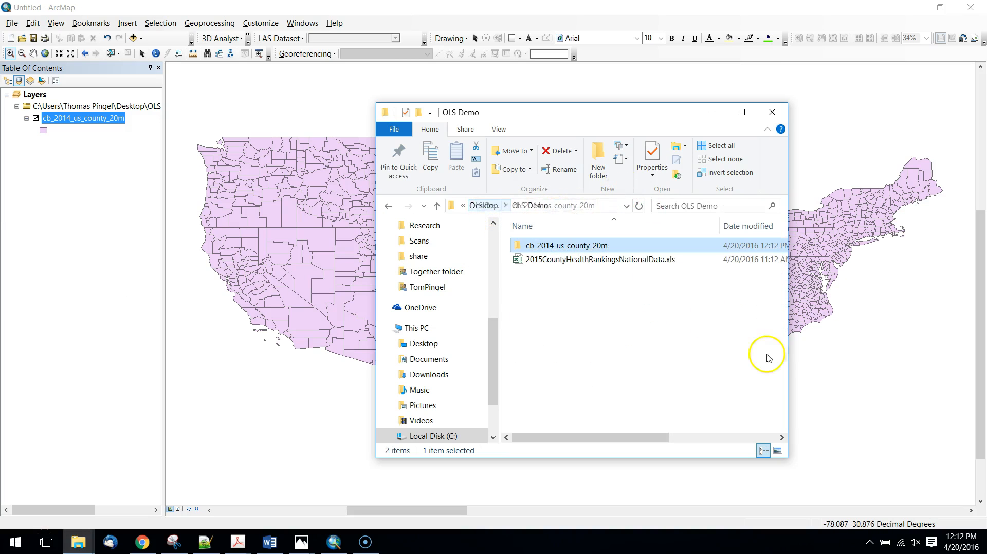
left_click(571, 261)
double_click(573, 261)
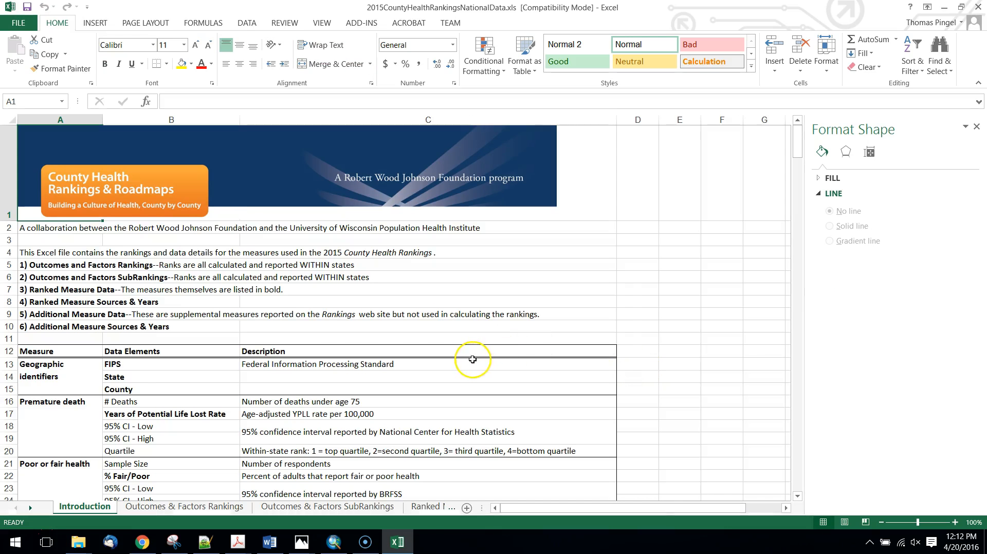
Step: Open the Ranked Measure Data sheet and bring up its adult obesity and physical inactivity columns
scroll(469, 359, "down", 1)
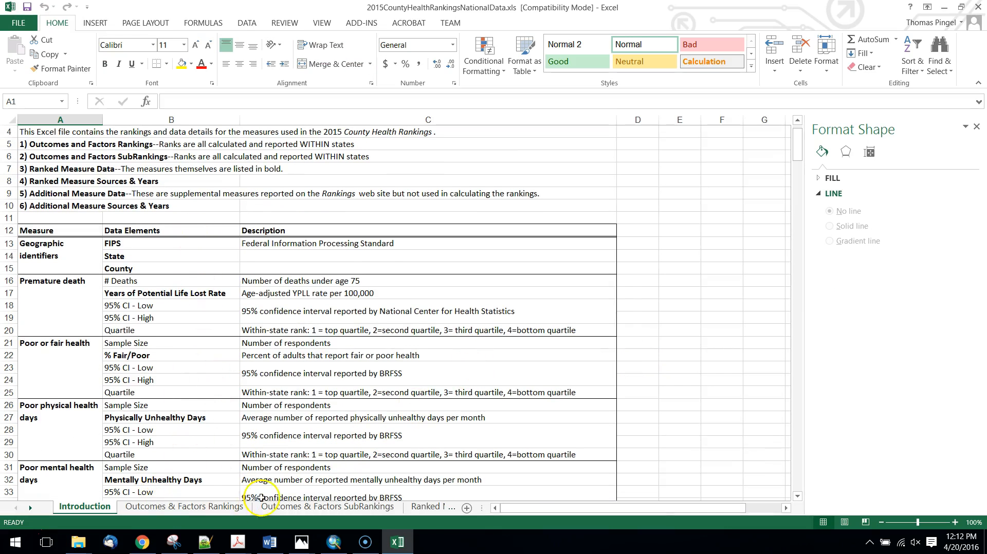
left_click(431, 506)
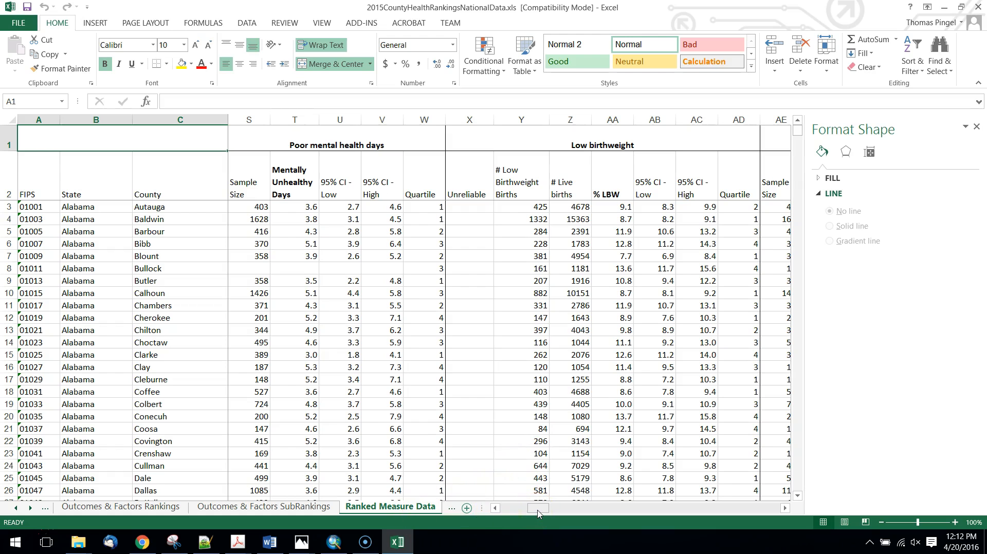
left_click_drag(538, 509, 570, 509)
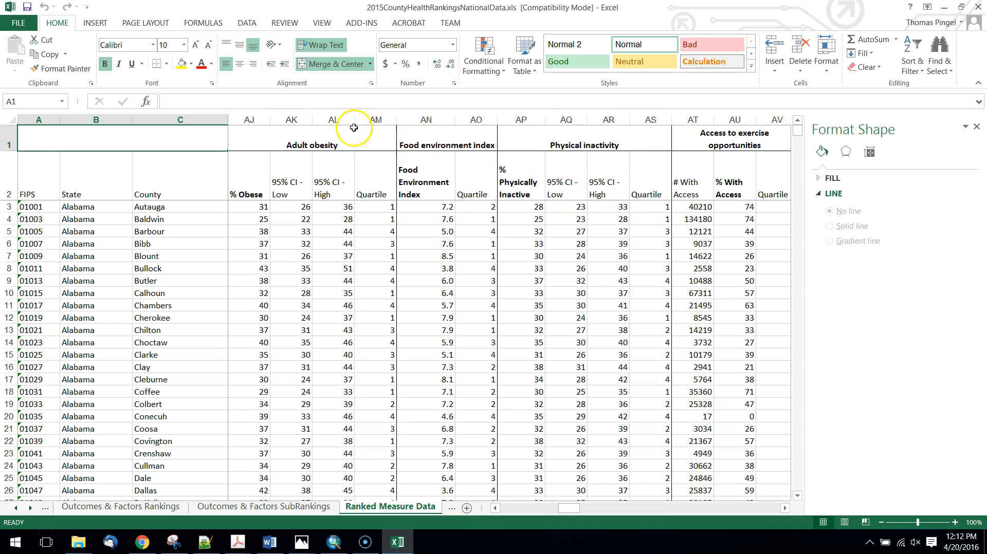
left_click(522, 119)
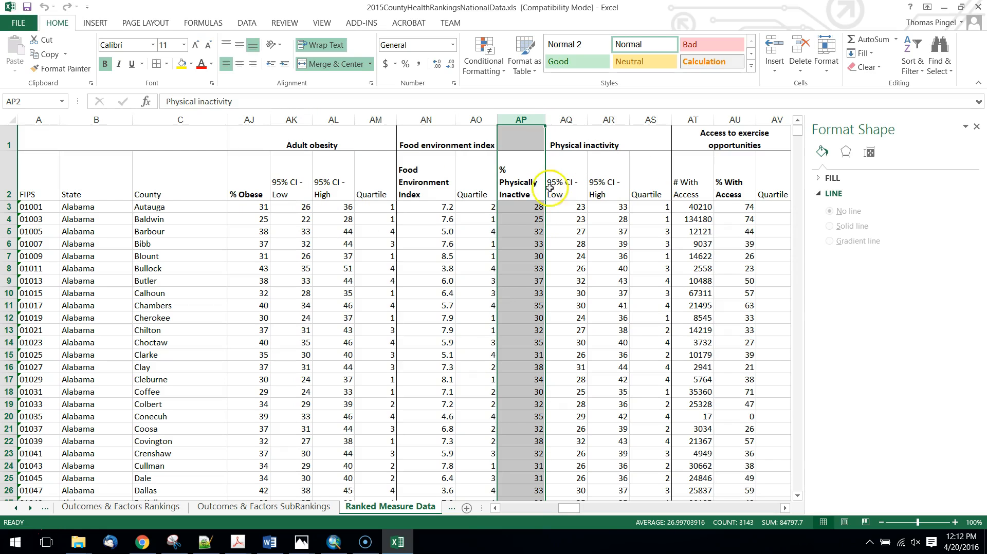
right_click(533, 121)
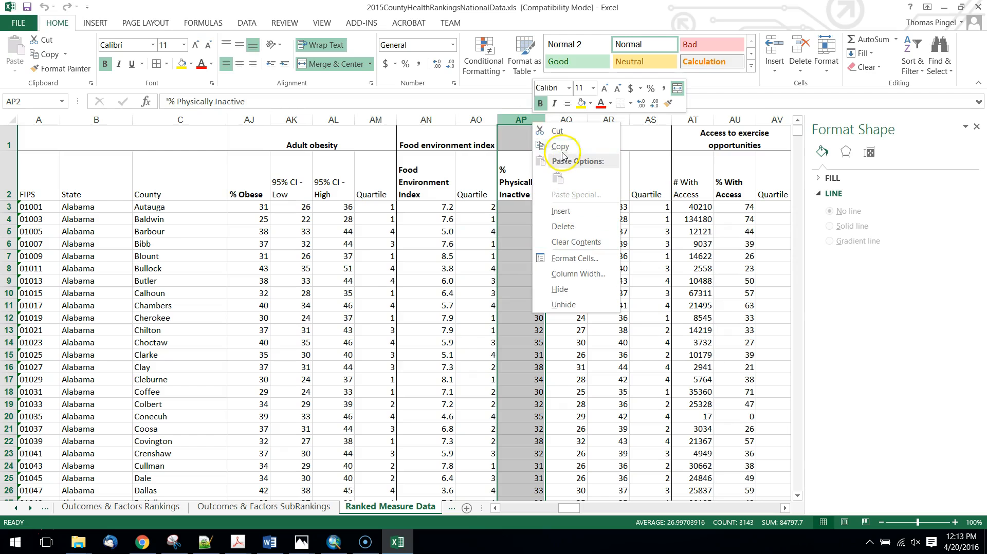
left_click(426, 272)
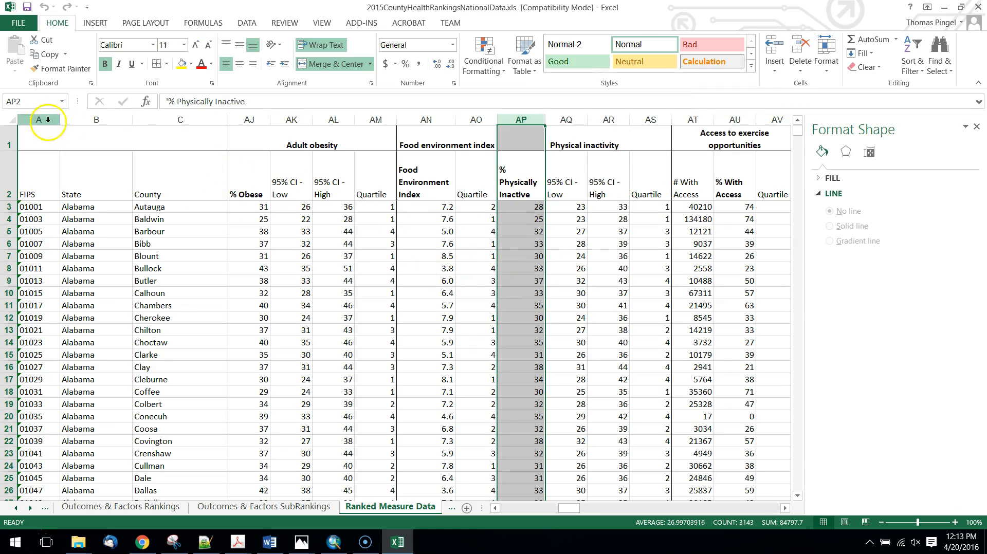
Step: Copy the FIPS, State and County columns from Ranked Measure Data into a new sheet starting at column A
left_click_drag(39, 119, 173, 115)
right_click(164, 121)
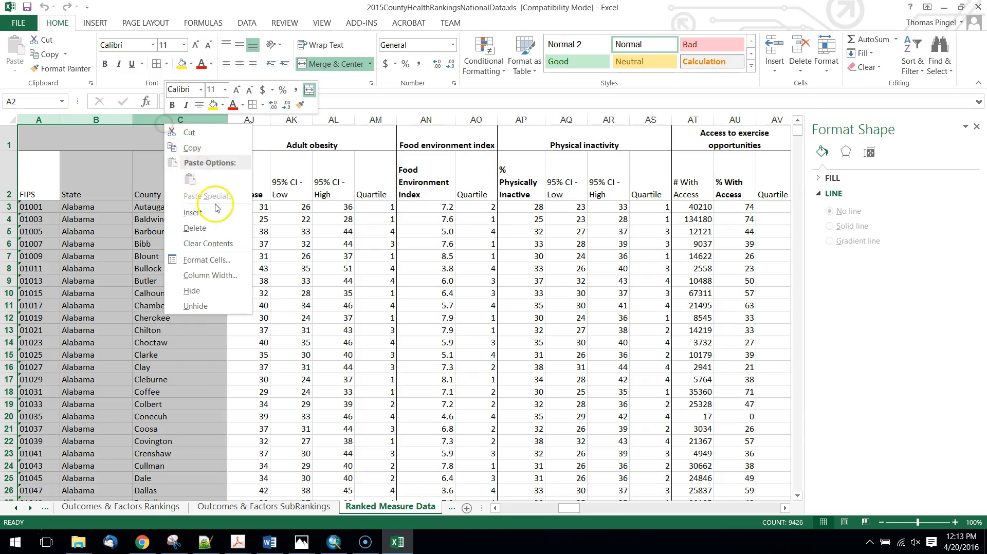
left_click(193, 137)
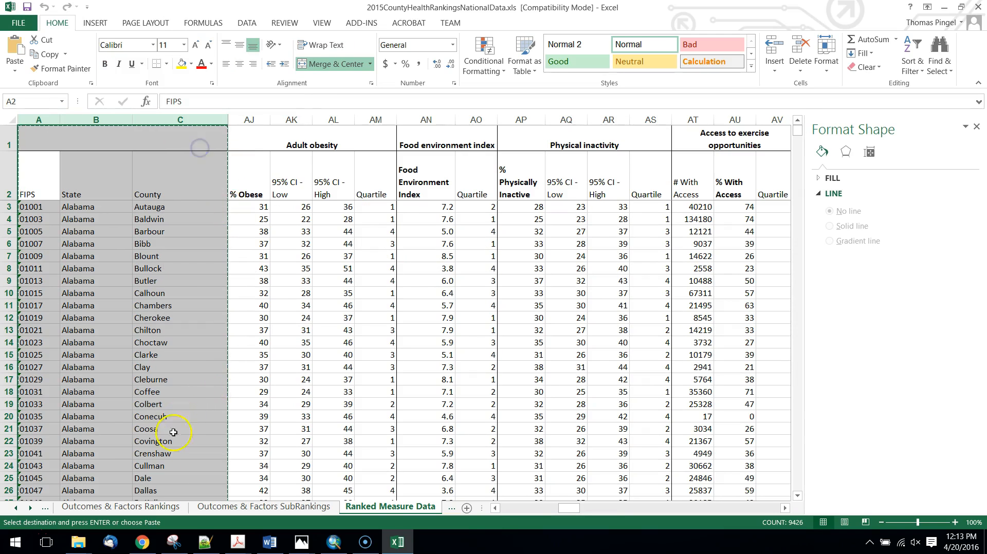
left_click(467, 509)
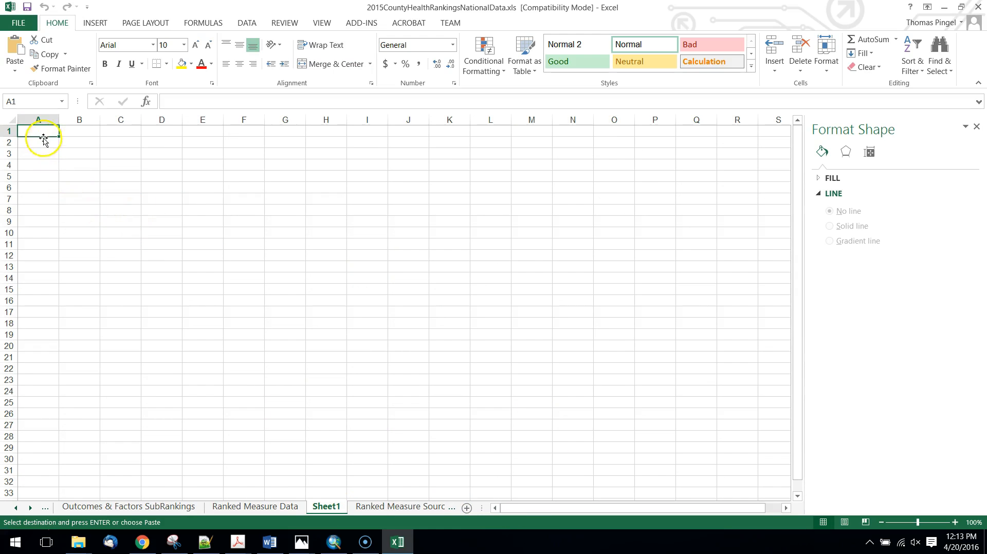
left_click(38, 120)
right_click(40, 120)
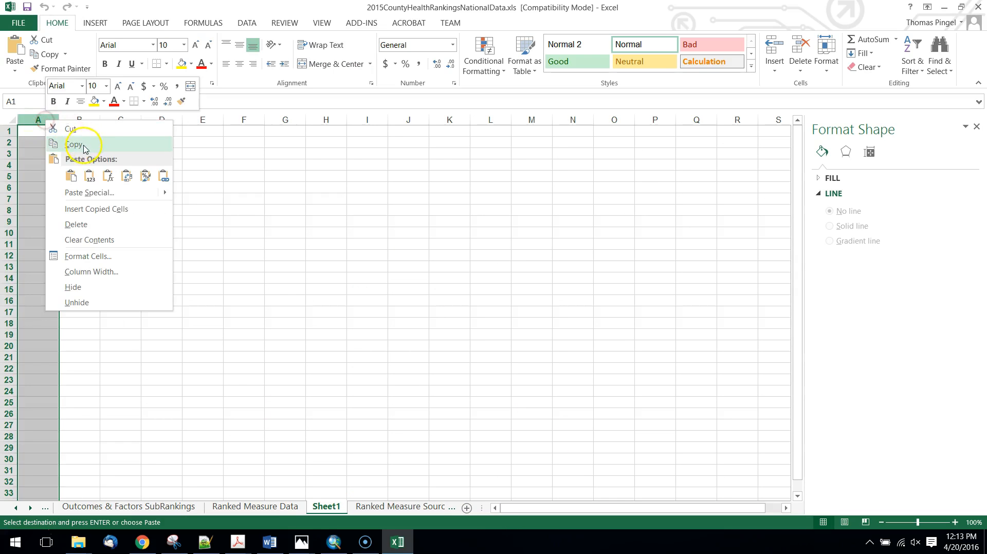
left_click(69, 174)
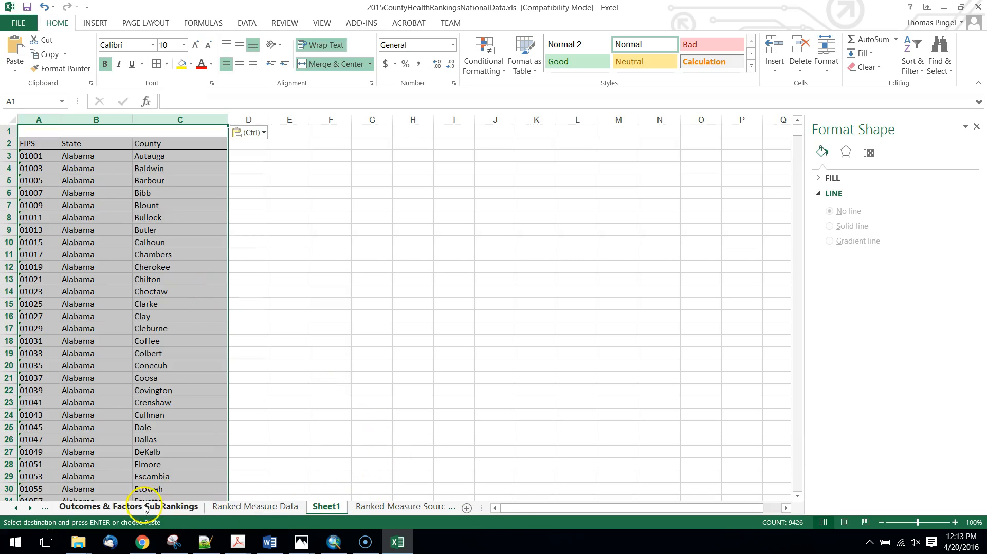
Step: Copy the % Physically Inactive column from Ranked Measure Data into column D of Sheet1
left_click(228, 508)
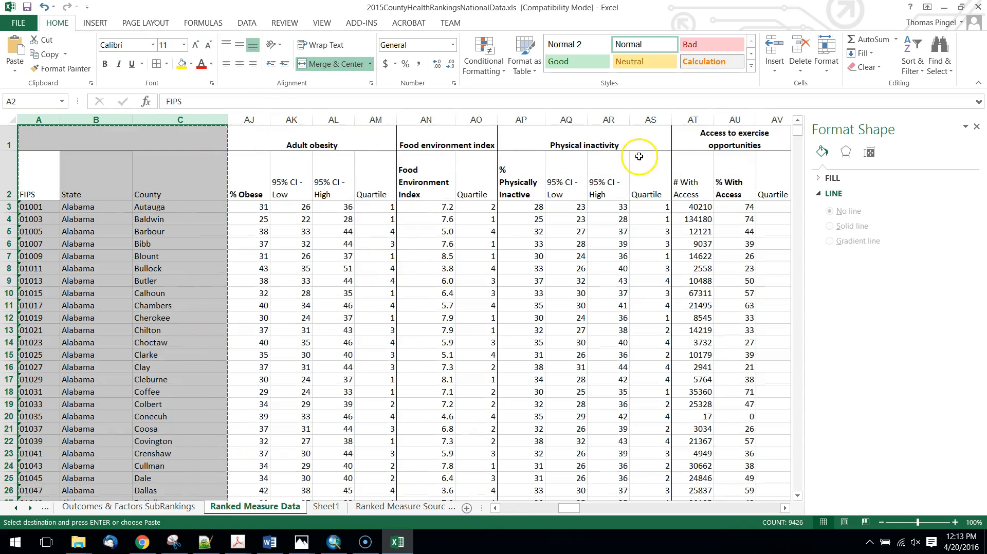
left_click(522, 120)
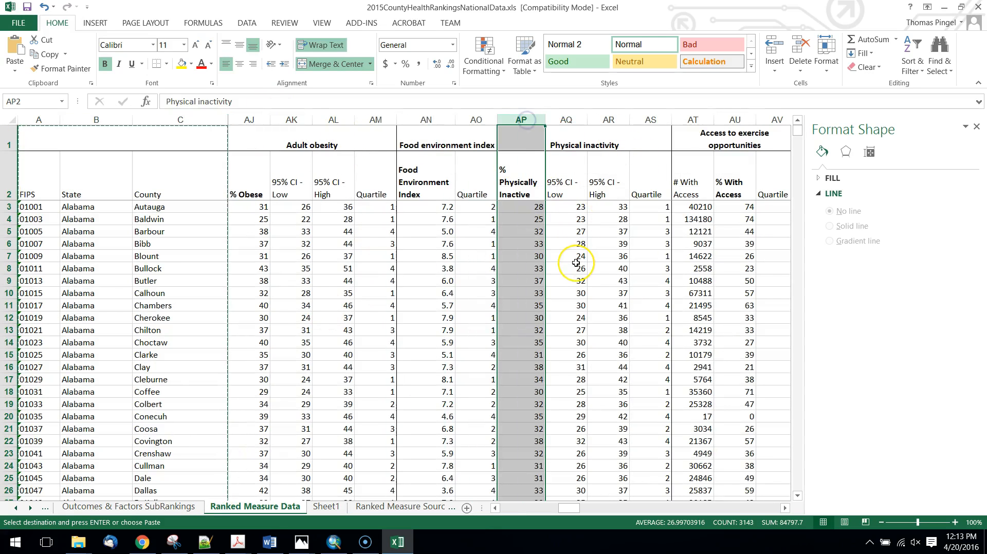
right_click(522, 121)
left_click(549, 149)
left_click(379, 507)
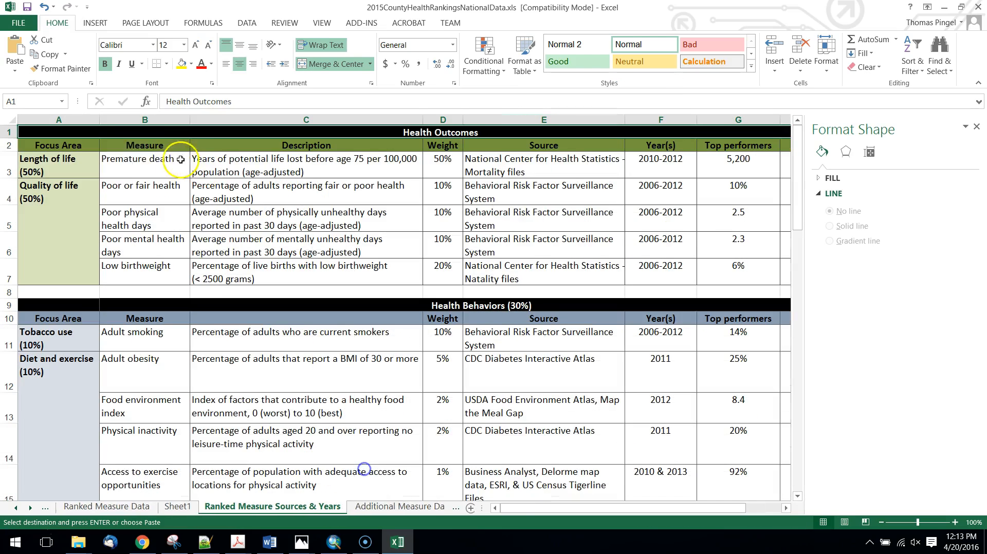
left_click(175, 506)
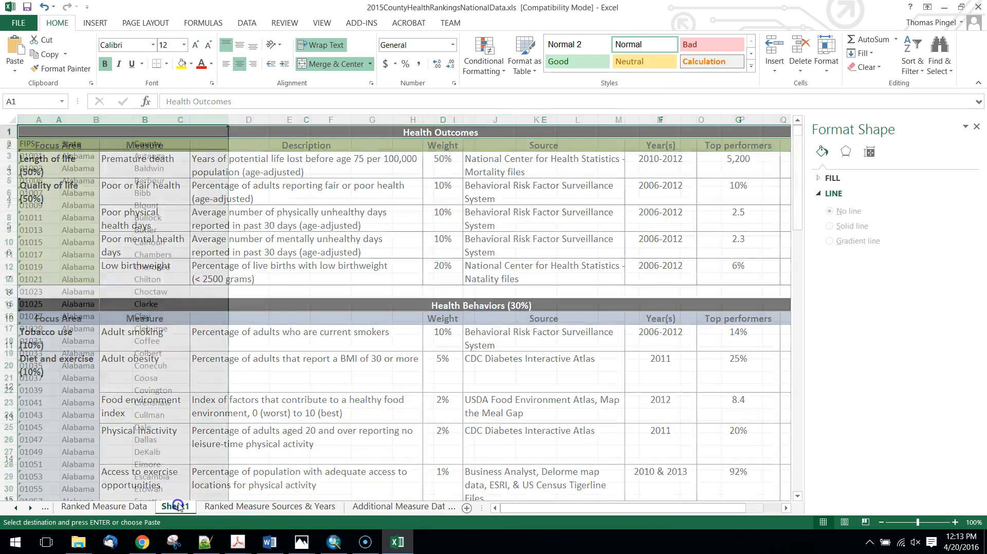
right_click(249, 120)
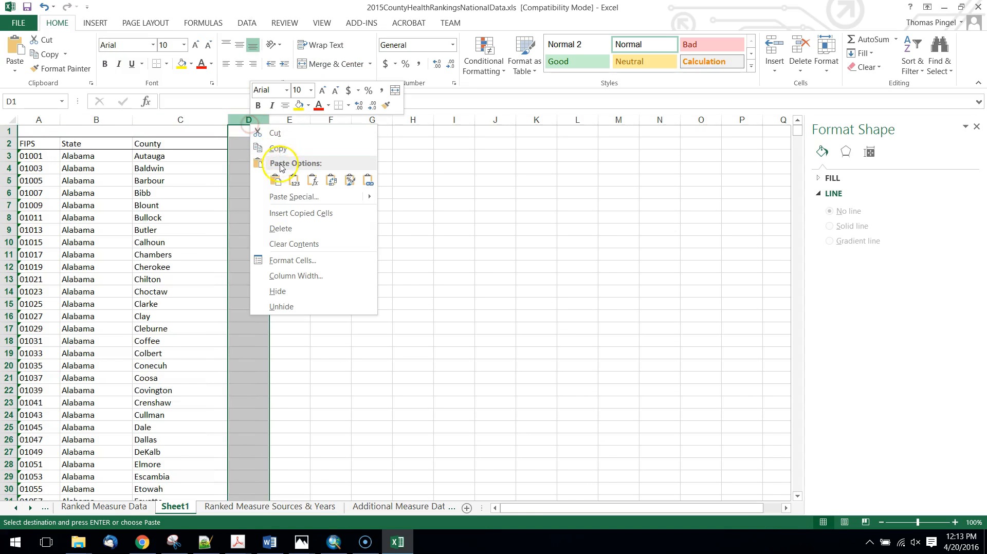
left_click(276, 180)
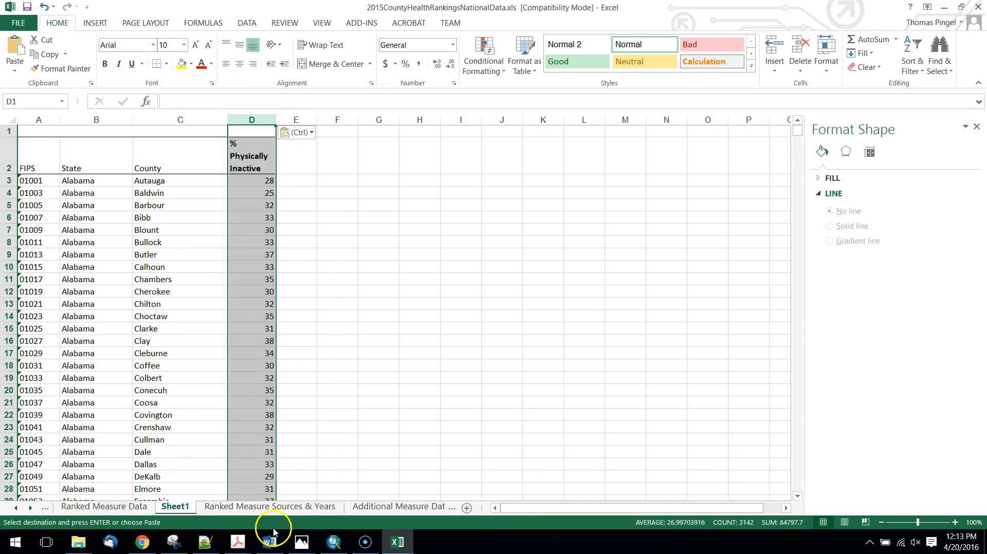
Step: Copy the % Obese column from Ranked Measure Data into column E of Sheet1
left_click(105, 507)
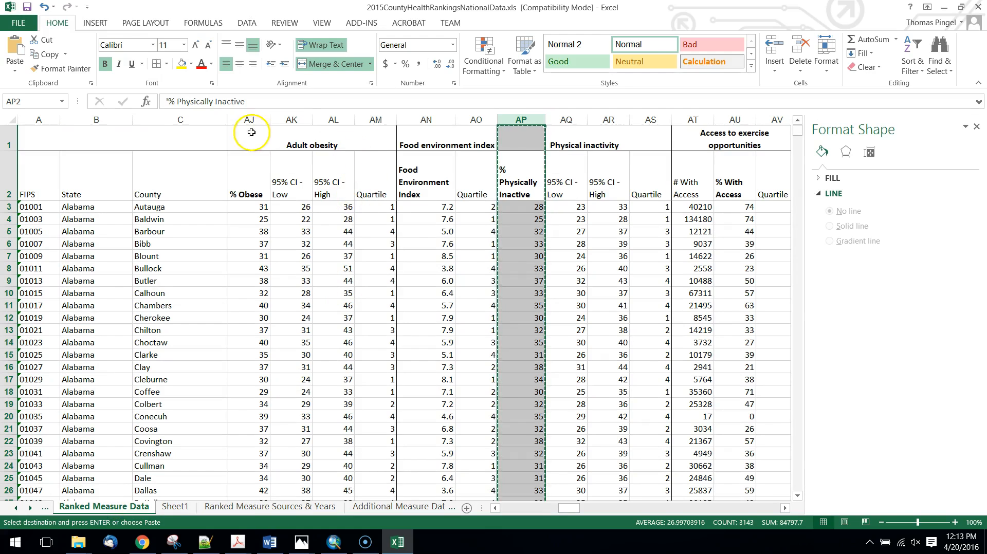
left_click(249, 120)
right_click(249, 119)
left_click(274, 143)
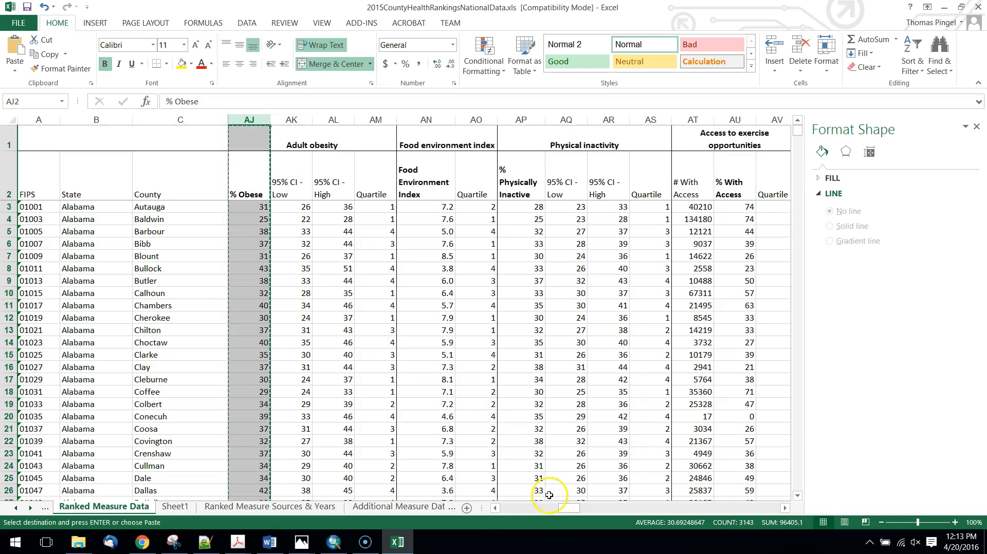
left_click_drag(571, 511, 561, 509)
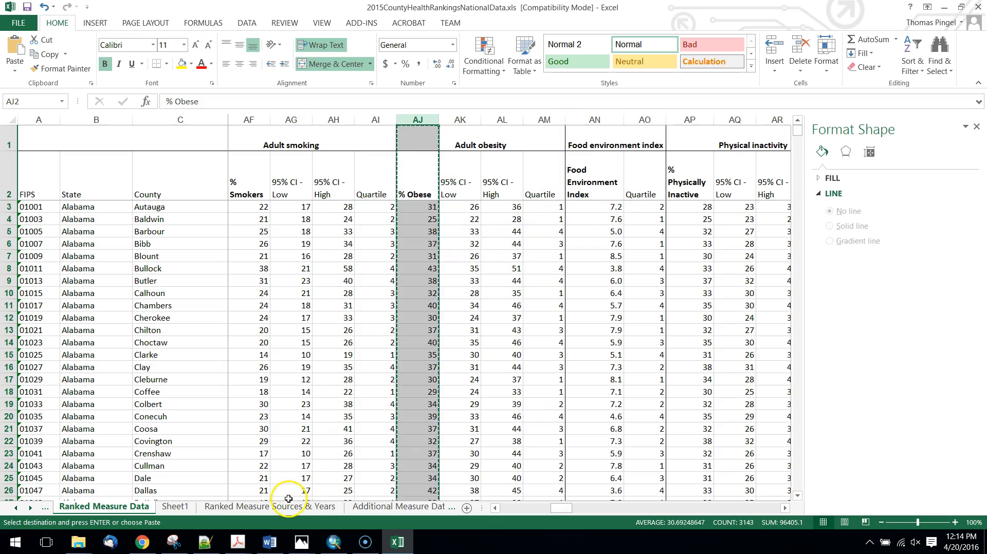
left_click(175, 507)
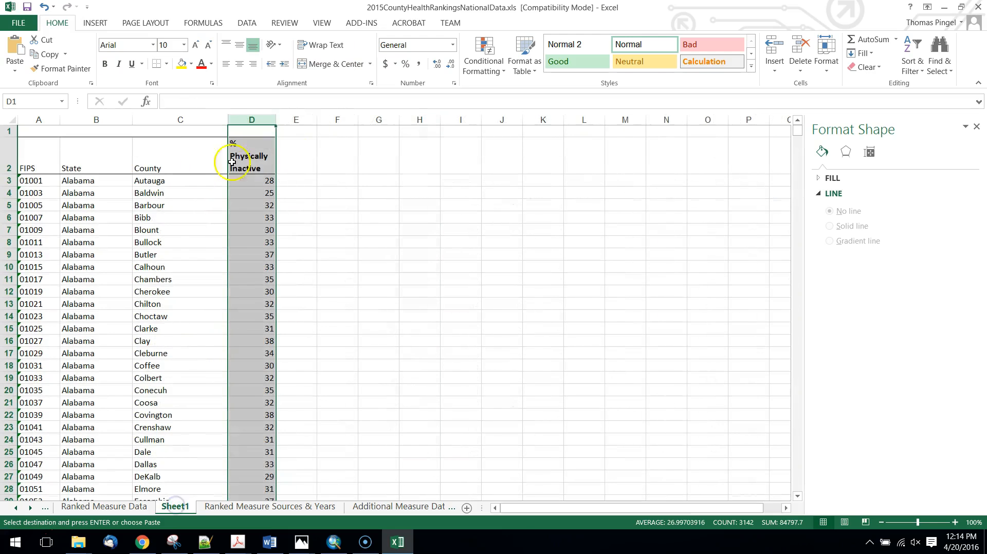
left_click(297, 120)
right_click(297, 120)
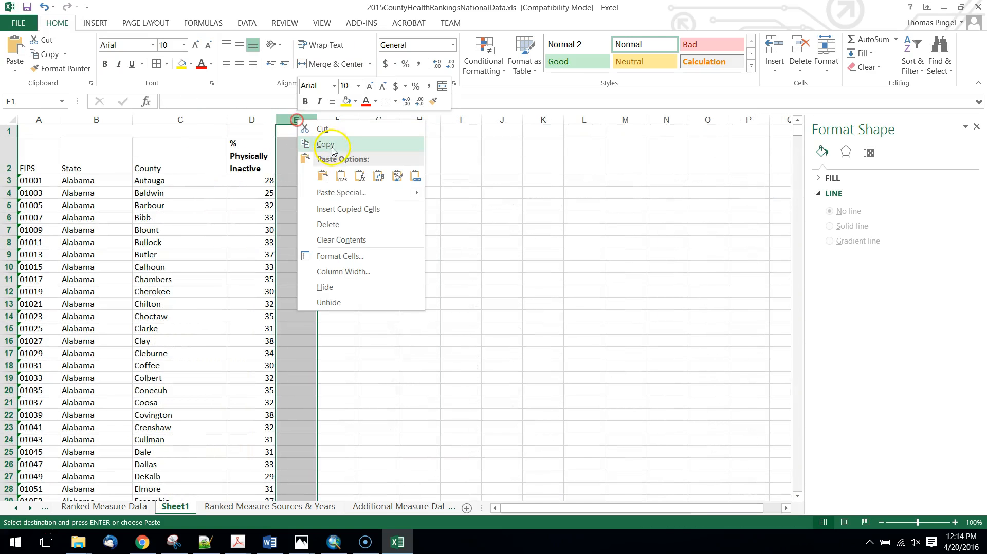
left_click(309, 175)
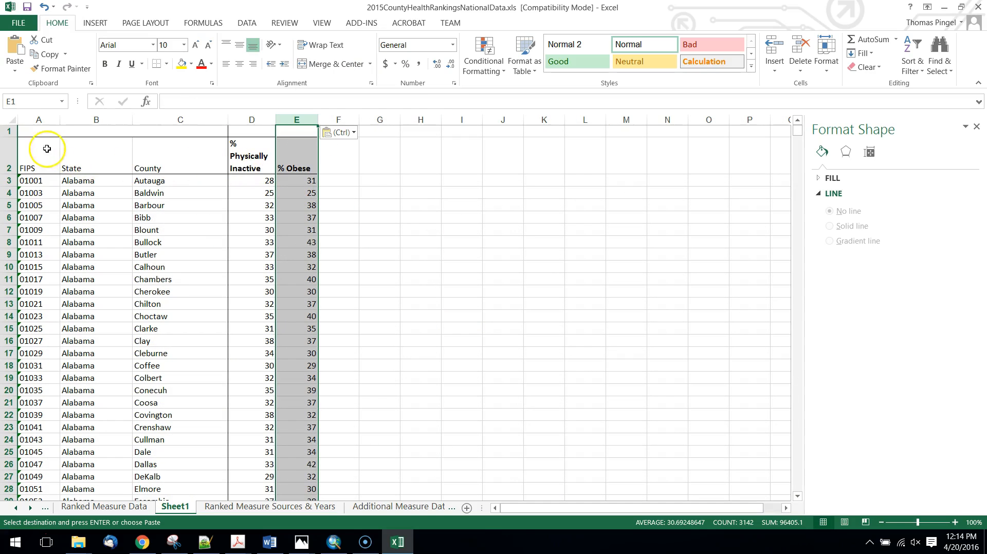
left_click(416, 206)
Step: Examine the Ranked Measure Sources & Years sheet and the adult smoking column headings in Ranked Measure Data
left_click(248, 508)
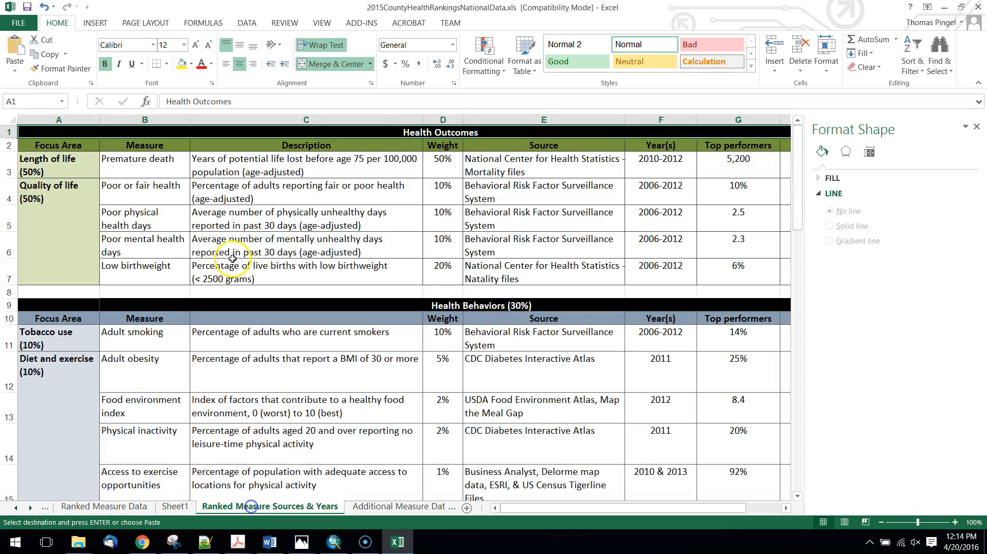
left_click(139, 507)
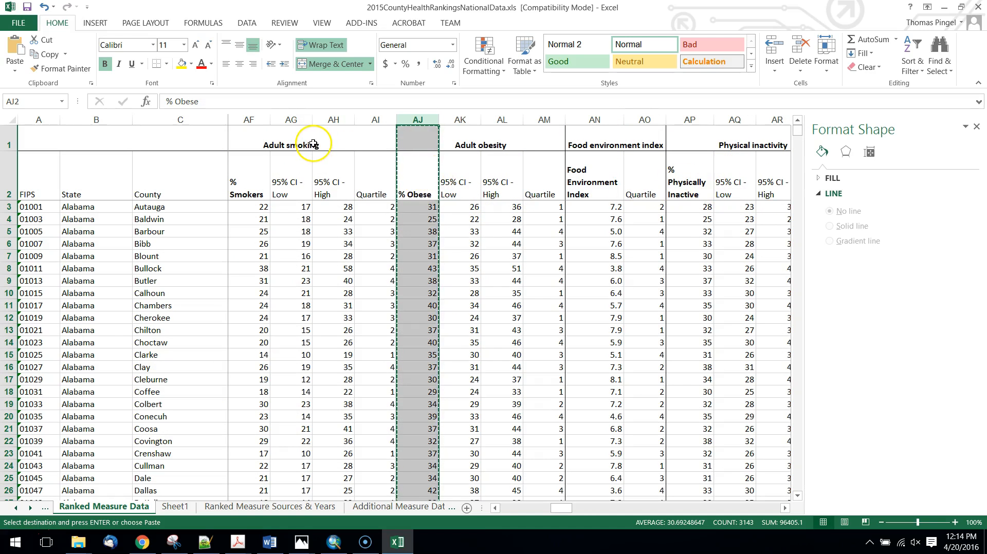
left_click(236, 188)
left_click(295, 195)
left_click(332, 195)
left_click(366, 194)
left_click(250, 194)
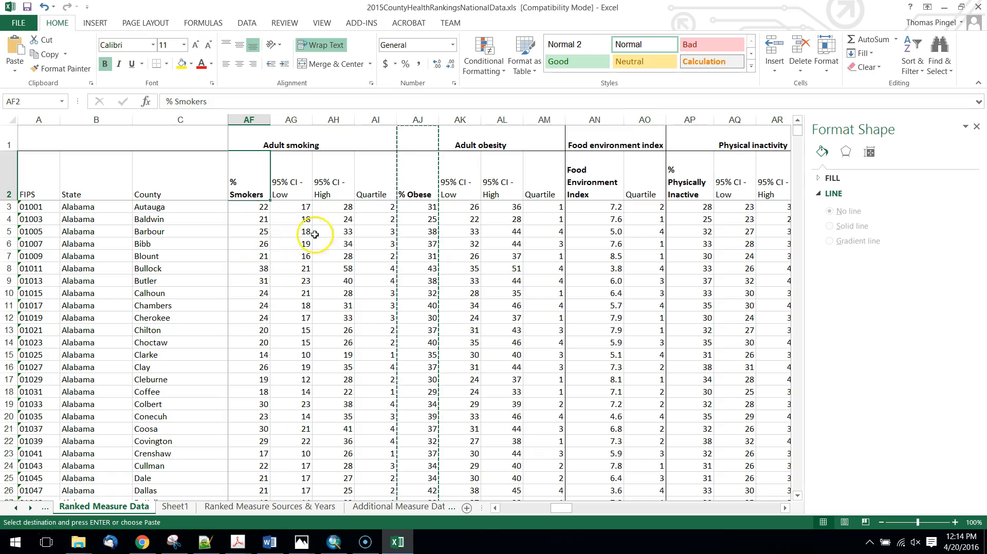
left_click(300, 184)
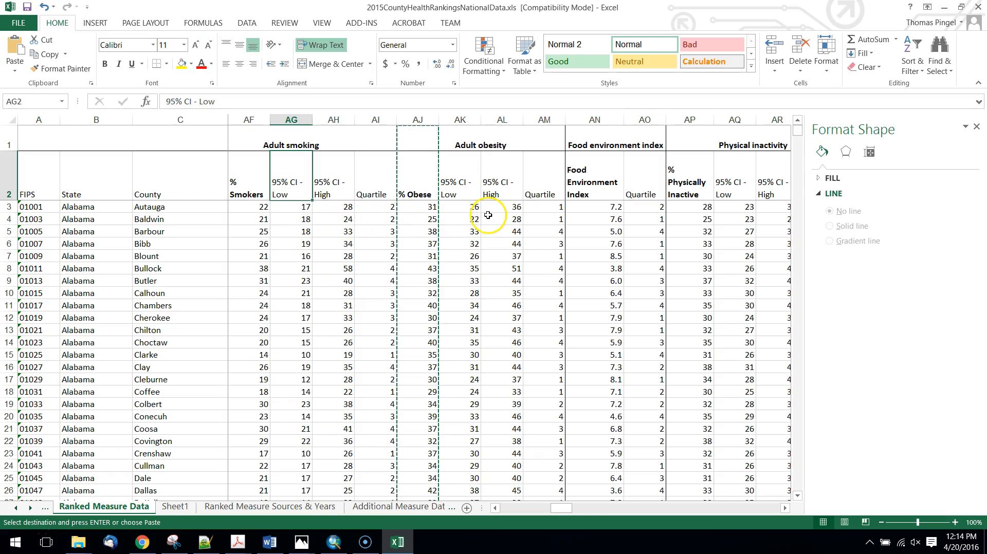
Step: Delete the empty first row of Sheet1 so the column headings start the sheet
left_click(176, 506)
left_click(305, 133)
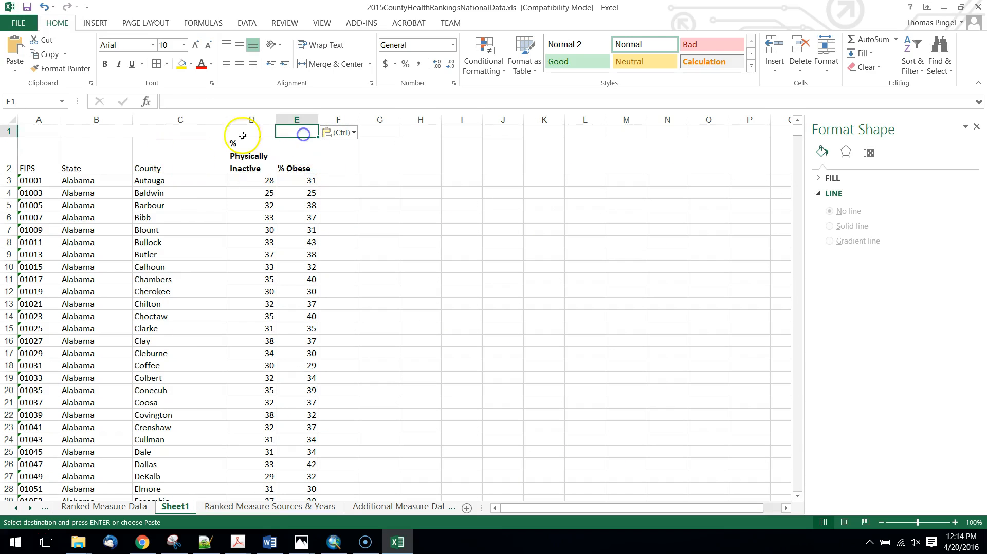
left_click(9, 130)
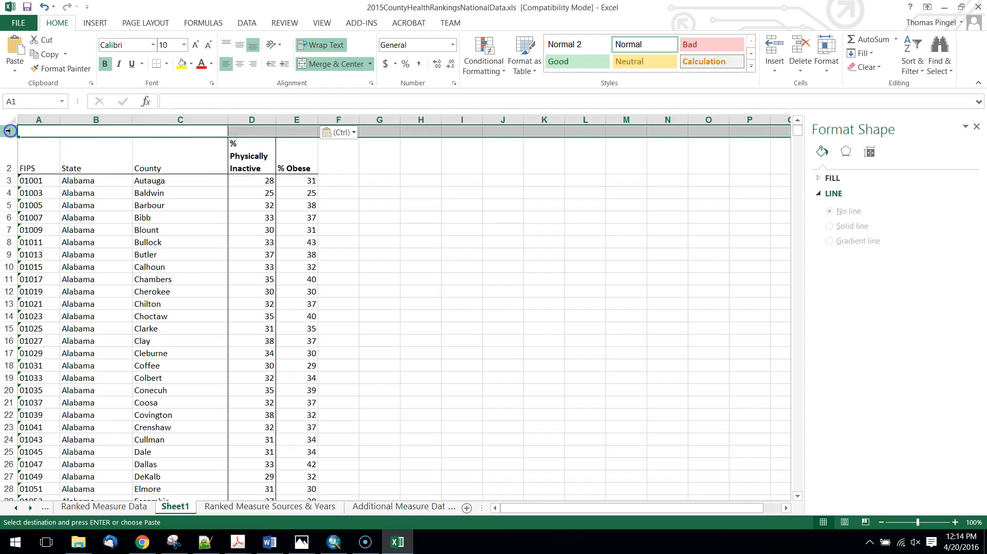
right_click(10, 131)
left_click(59, 221)
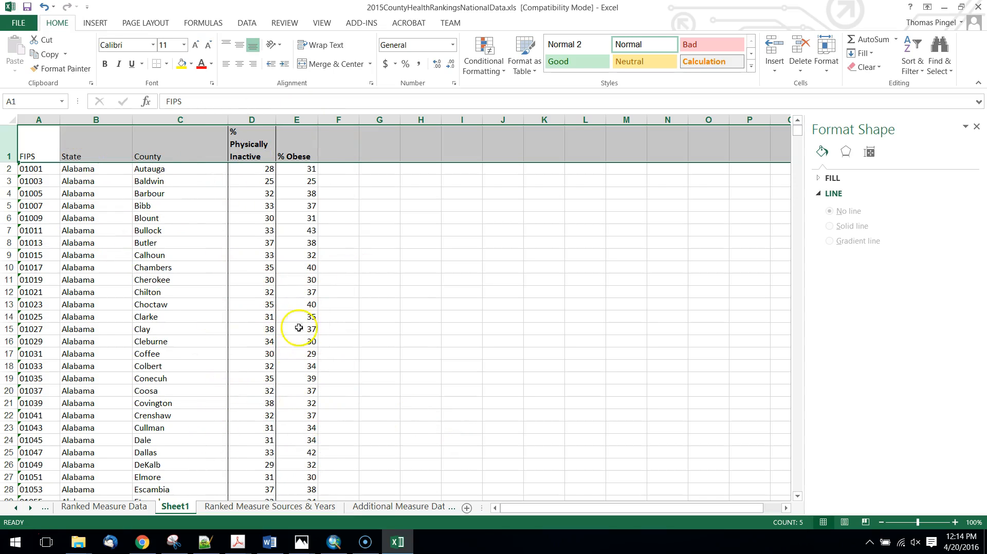
Step: Copy Sheet1 into a new workbook, keeping the original sheet in place
right_click(184, 509)
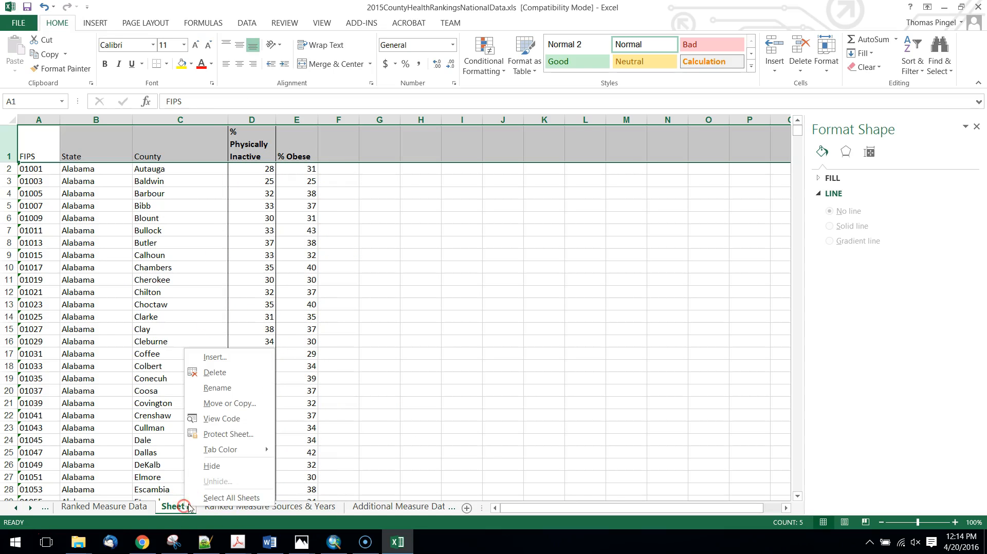
left_click(237, 404)
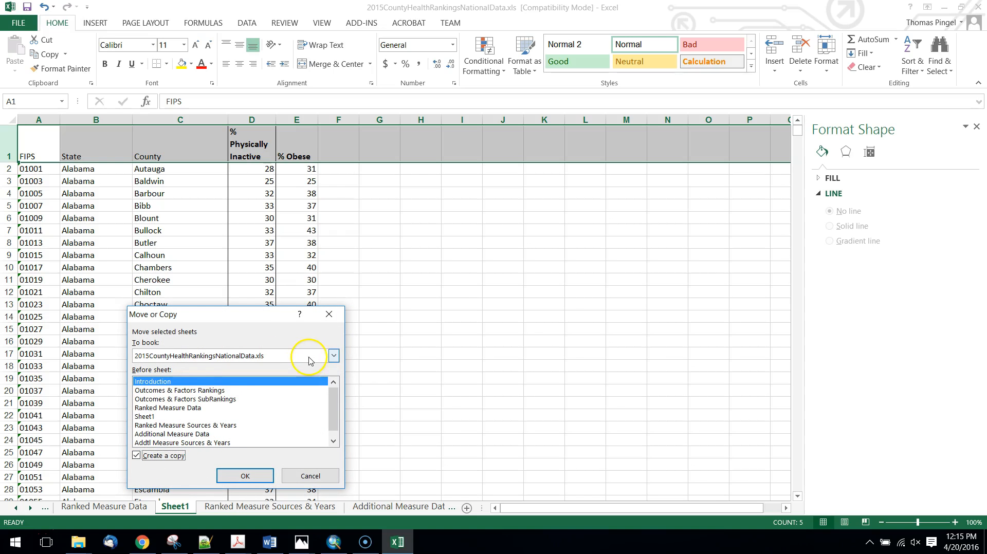
left_click(334, 356)
left_click(241, 370)
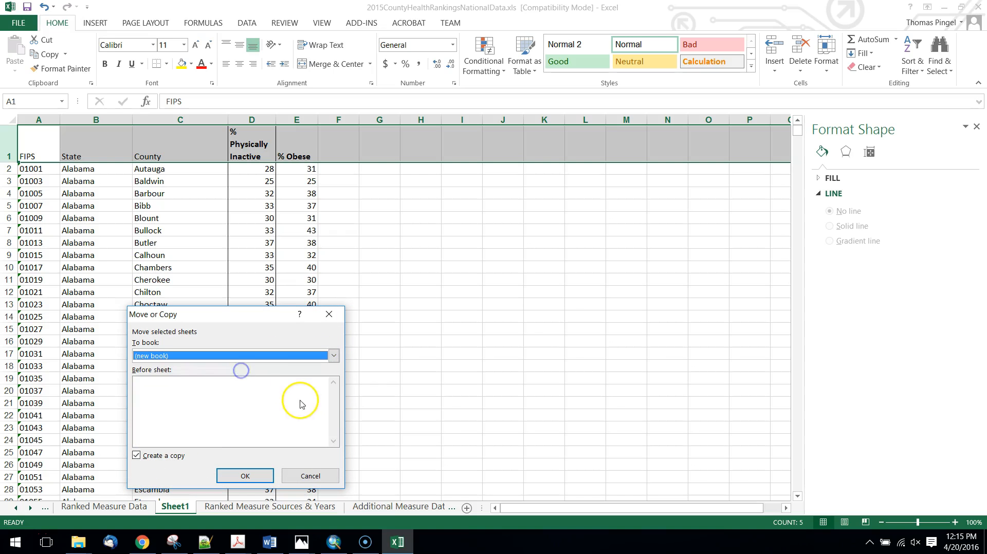
left_click(256, 478)
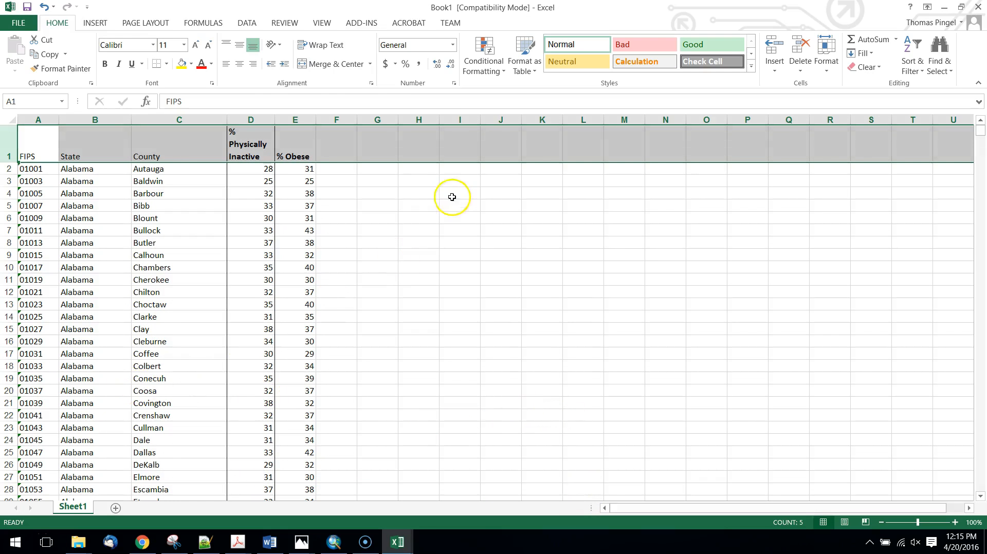
Step: Insert a markers-only scatter chart from the % Physically Inactive and % Obese columns
left_click(420, 291)
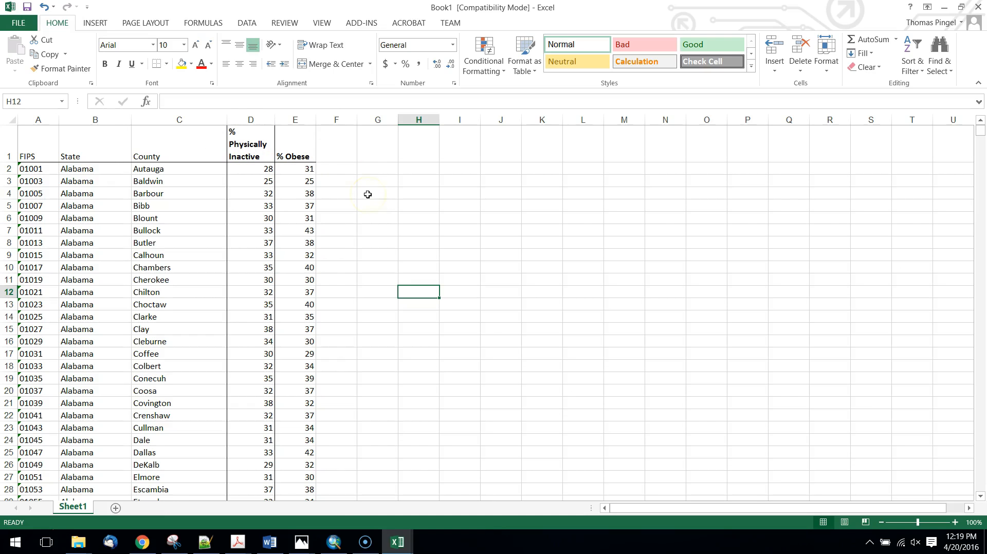
left_click_drag(251, 122, 289, 120)
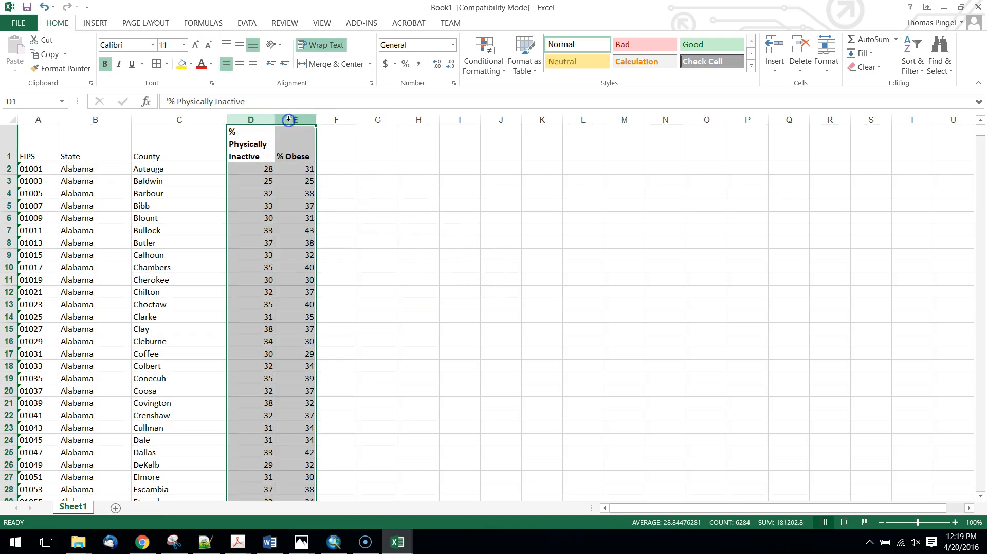
left_click(400, 176)
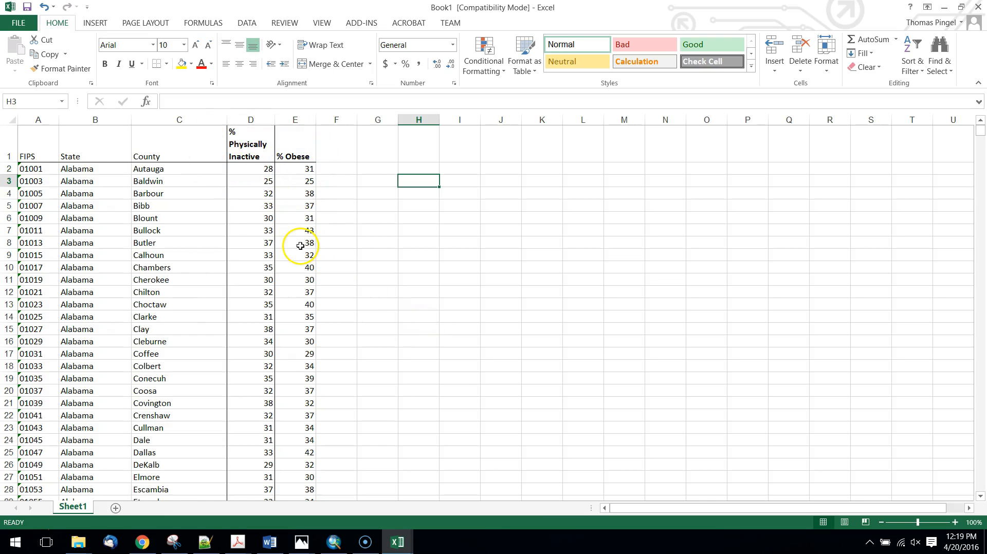
left_click_drag(251, 119, 294, 119)
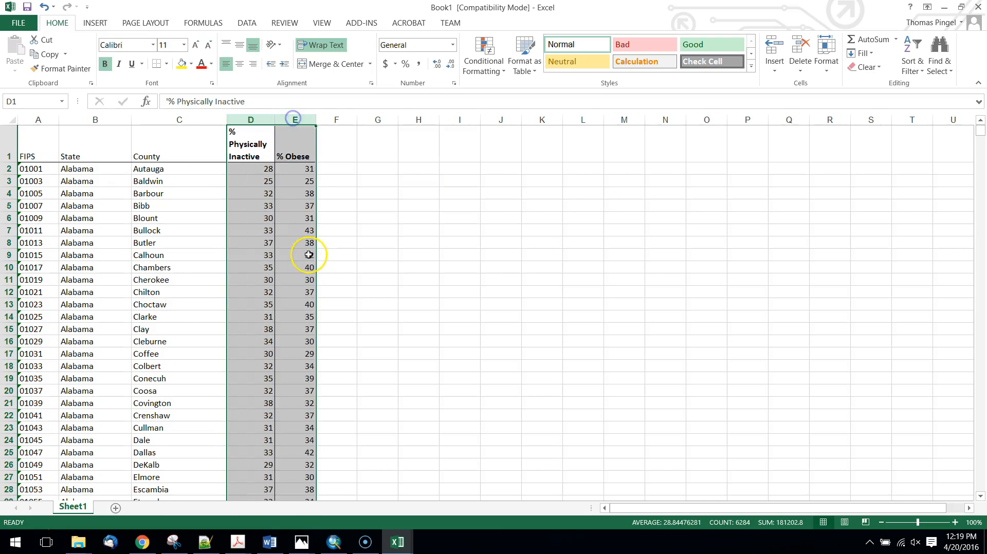
left_click(88, 24)
left_click(438, 69)
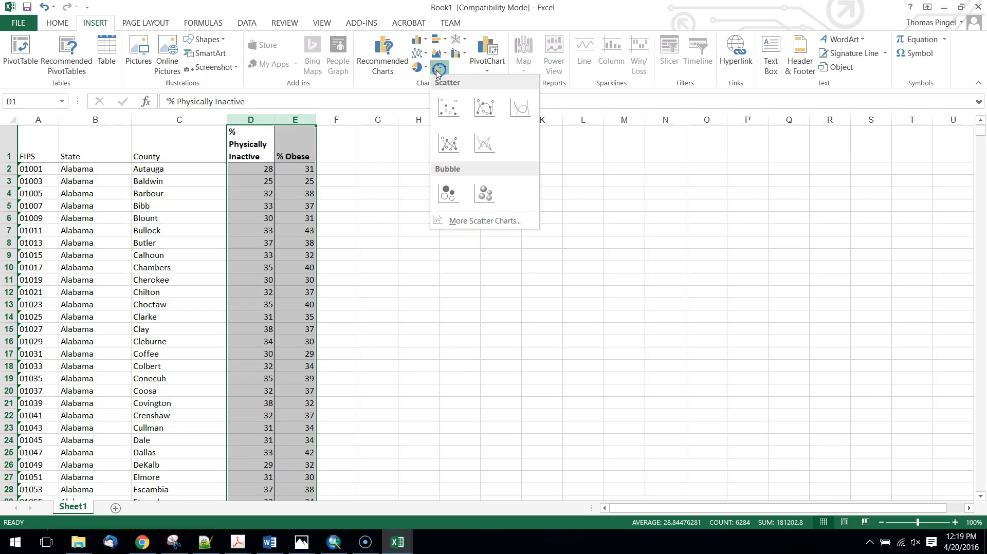
left_click(437, 107)
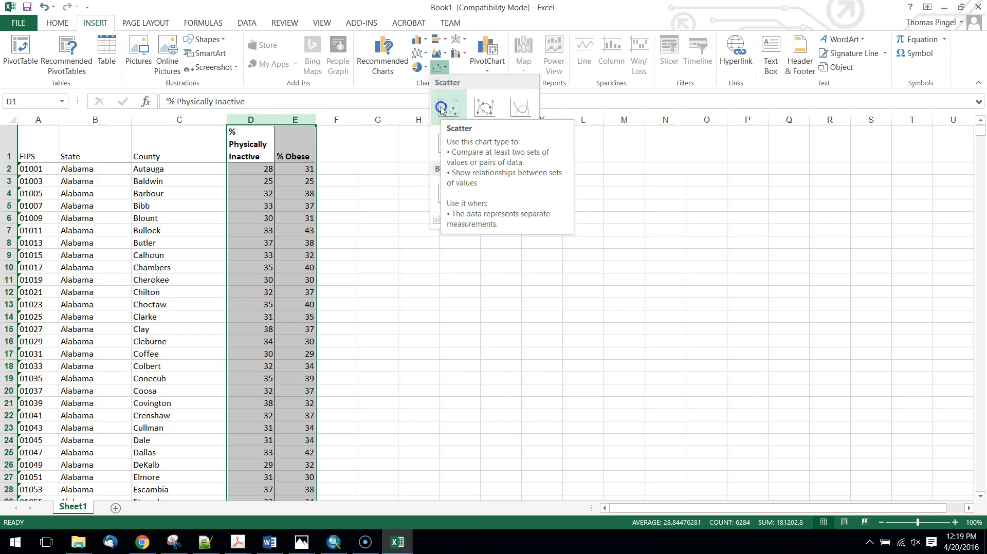
left_click(441, 109)
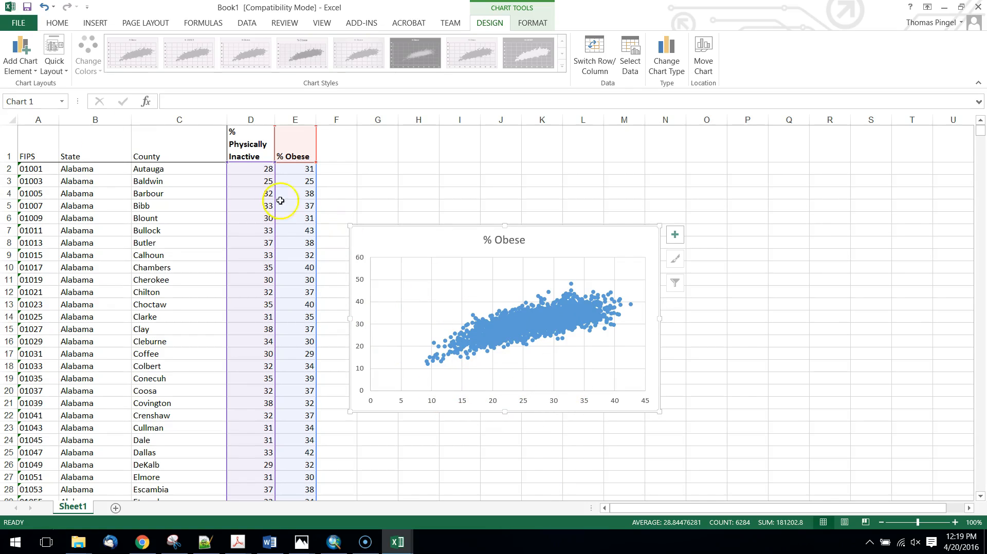
Step: Add a horizontal axis title reading "% Physically Inactive" to the scatter chart
left_click(18, 62)
mouse_move(35, 101)
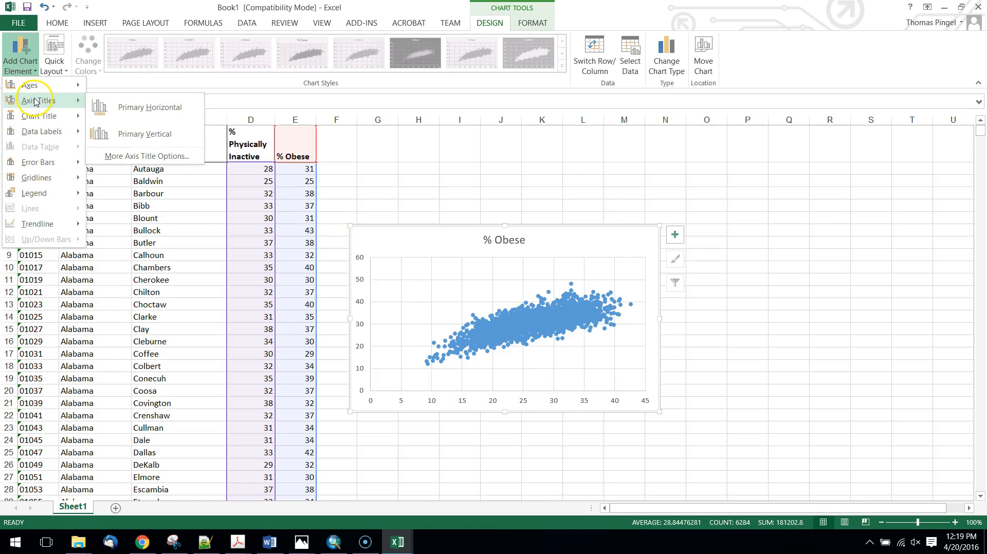
left_click(164, 109)
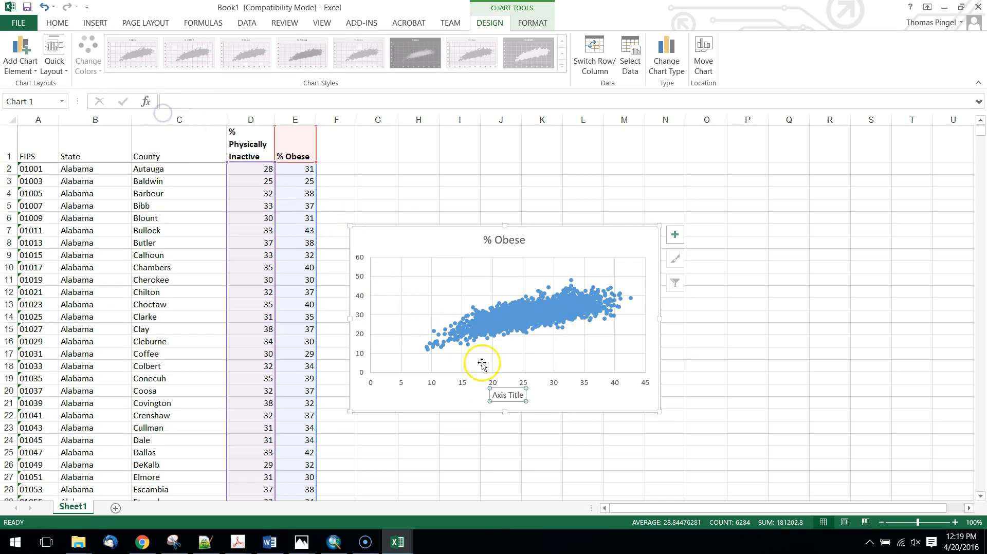
double_click(509, 394)
type("%")
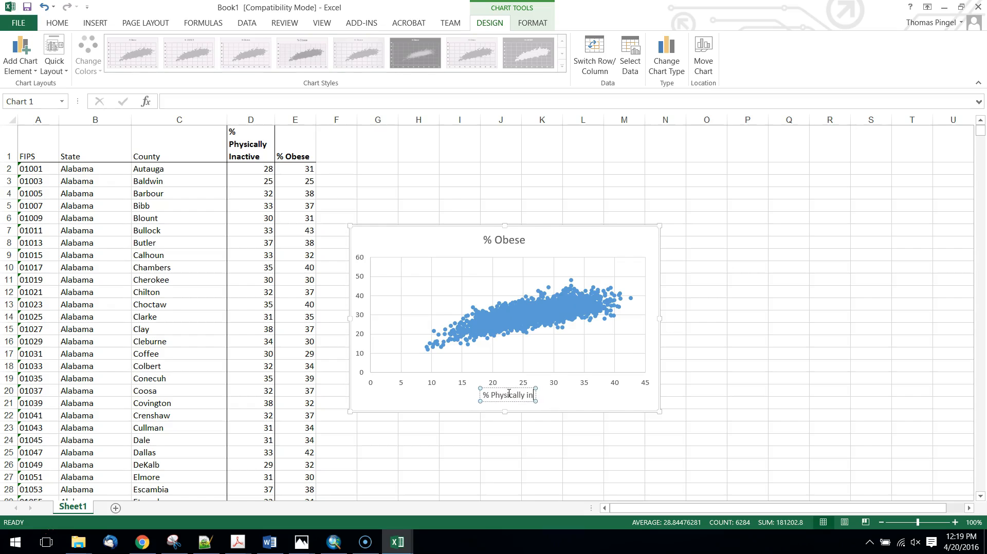
type("Physically Inactive")
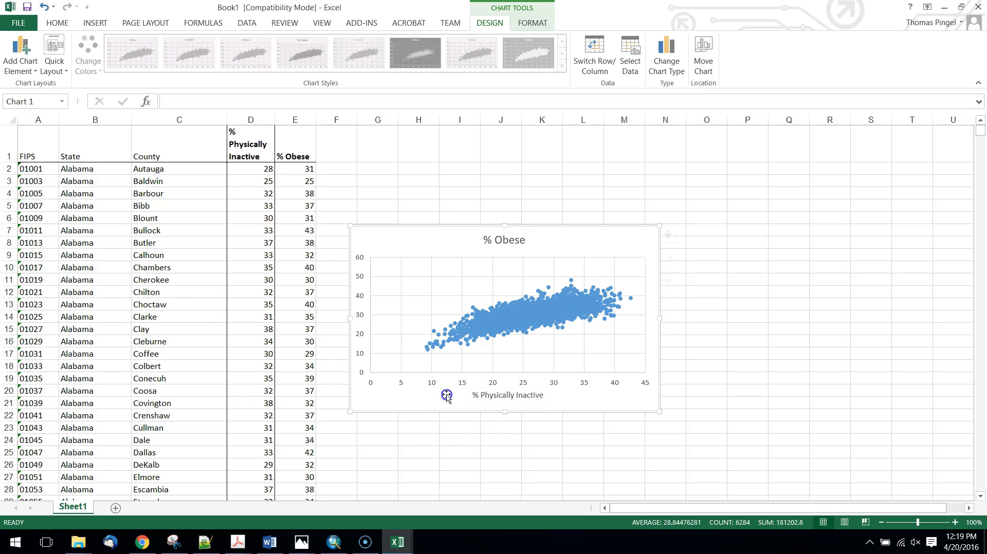
left_click(443, 395)
Step: Add a vertical axis title reading "% Obese" to the scatter chart
left_click(21, 58)
mouse_move(52, 106)
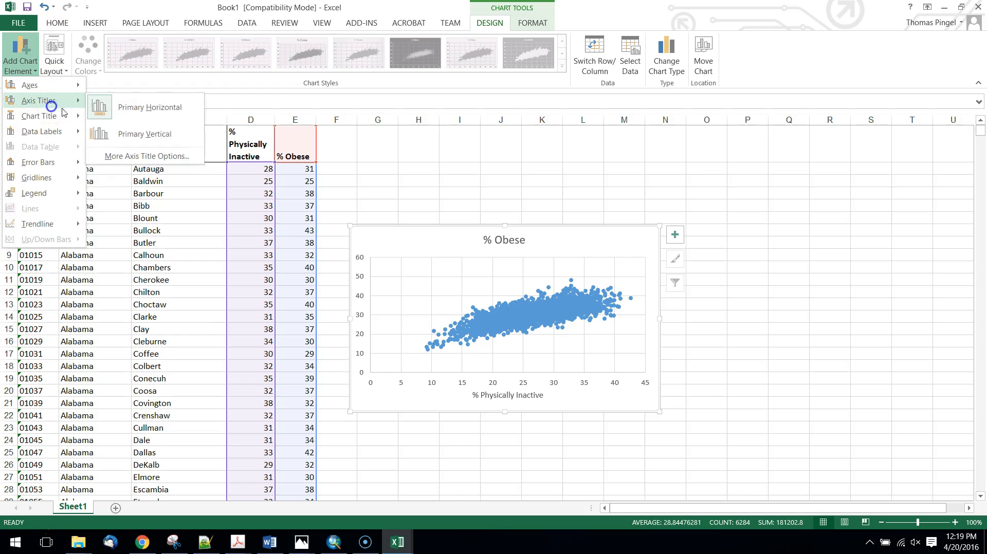
left_click(149, 129)
triple_click(366, 321)
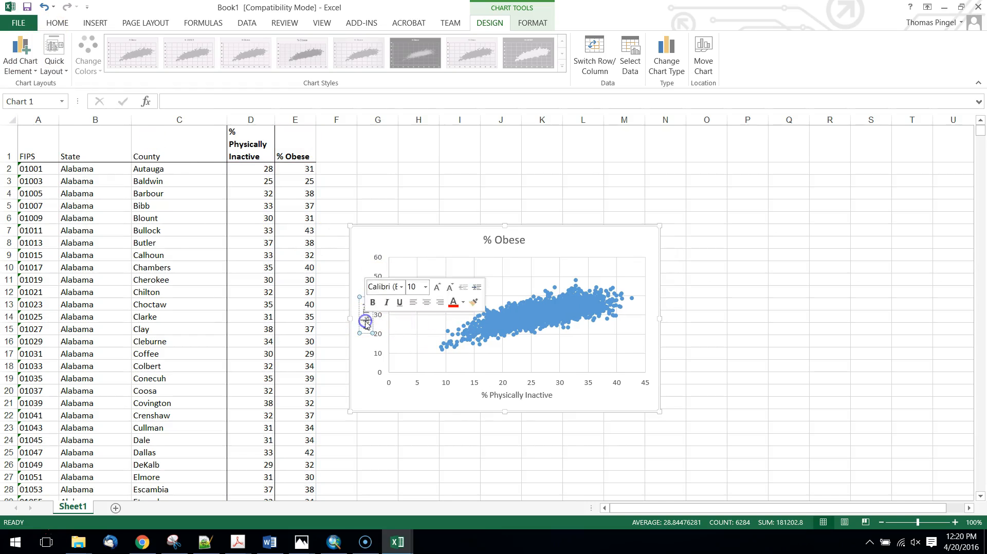
type("% O")
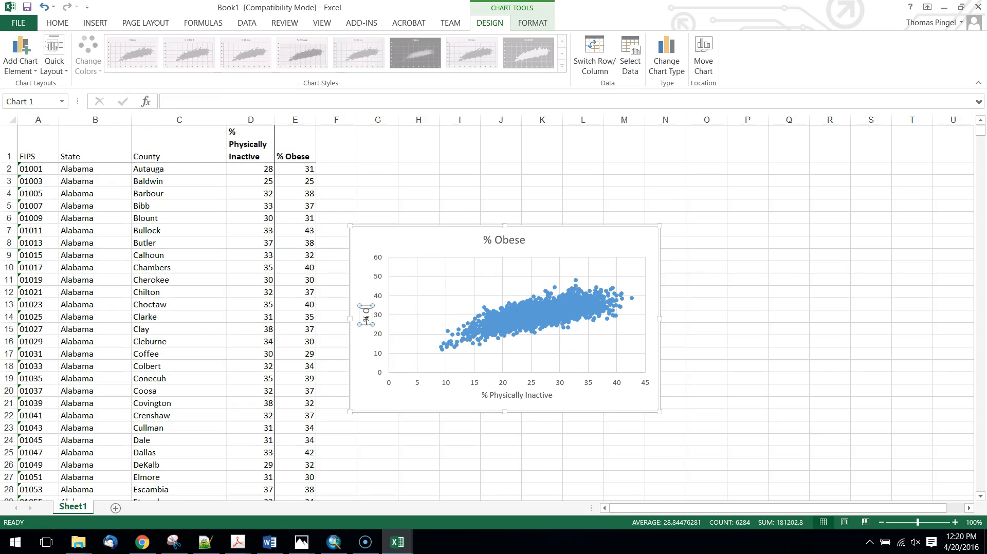
type("bese")
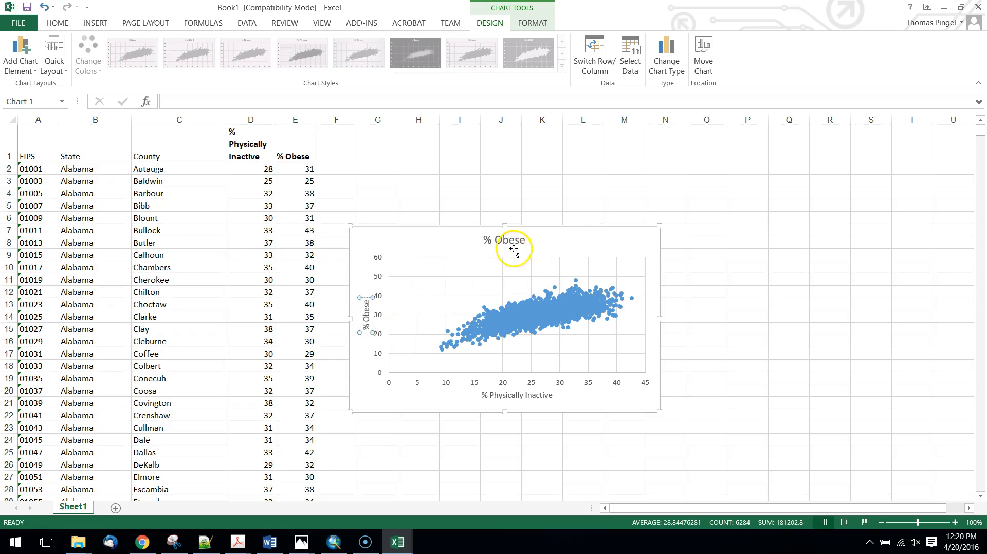
Step: Delete the "% Obese" chart title above the plot
left_click(568, 244)
left_click(508, 242)
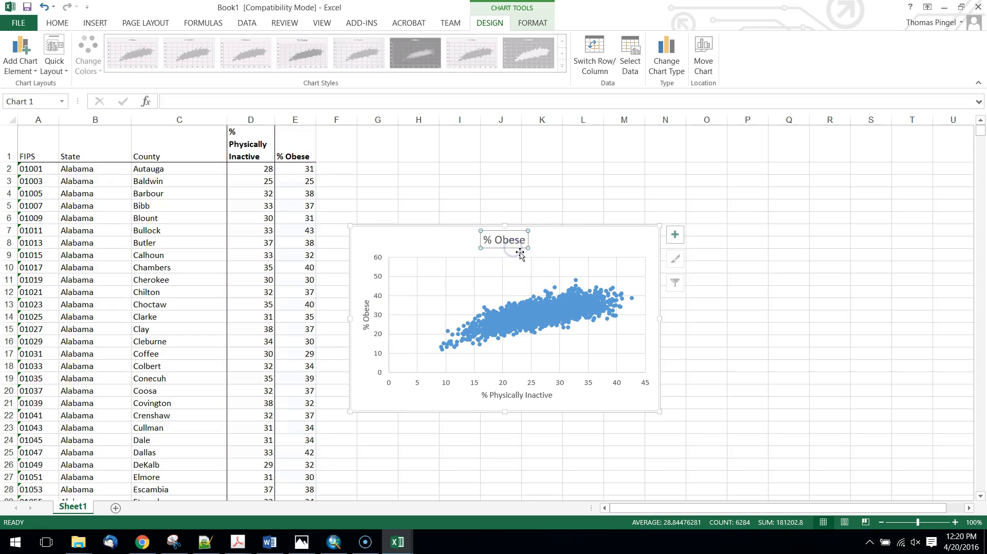
key("Delete")
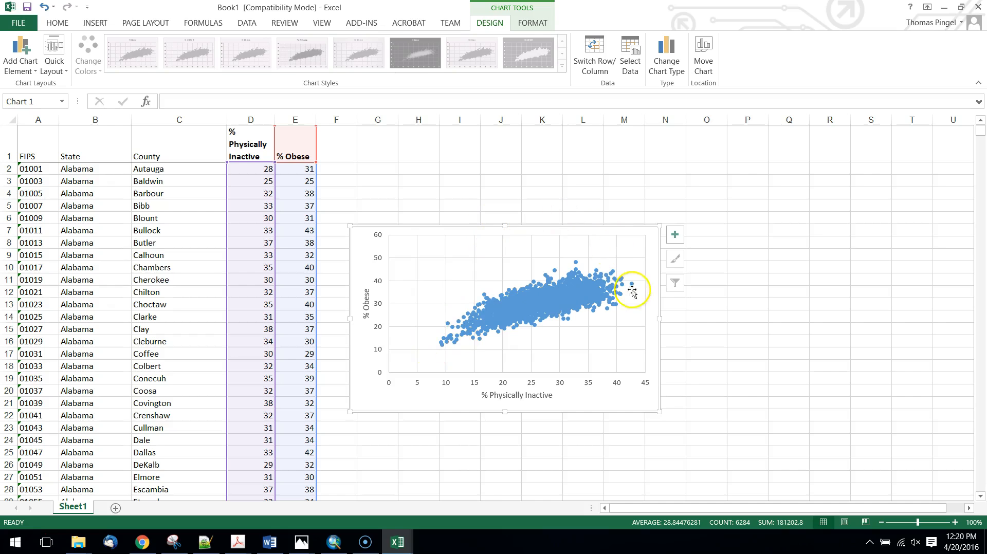
Step: Try to add a linear trendline to the scatter chart
right_click(631, 402)
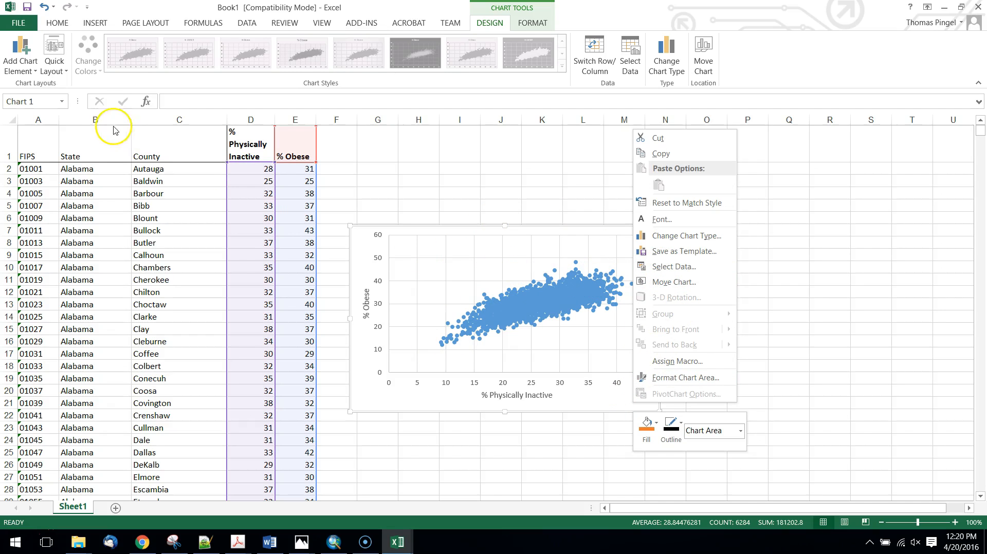
left_click(12, 71)
mouse_move(55, 223)
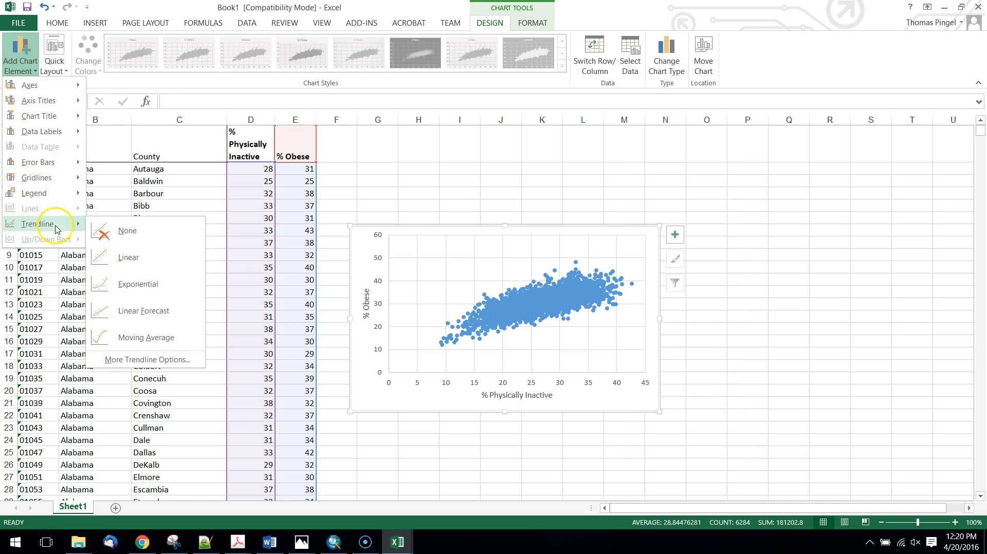
left_click(149, 263)
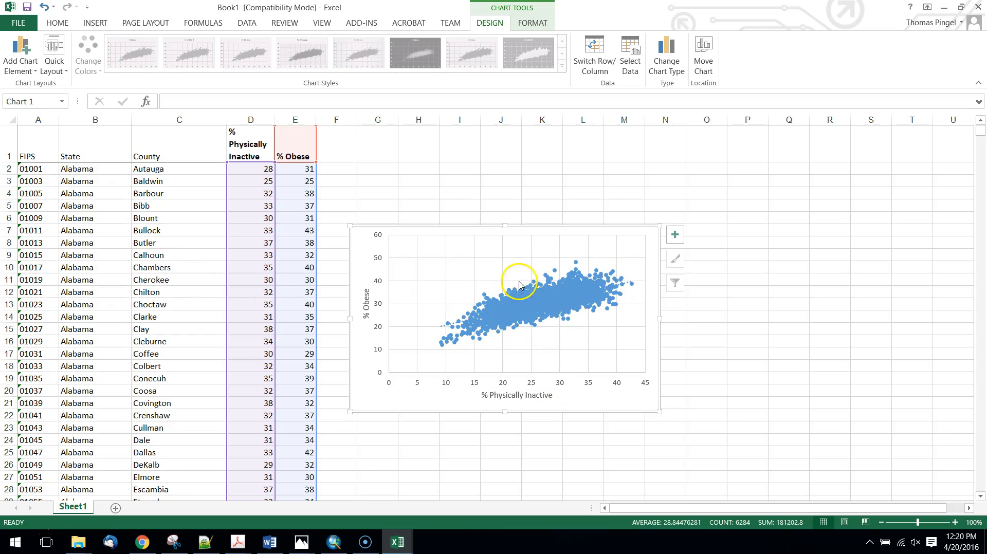
left_click(447, 326)
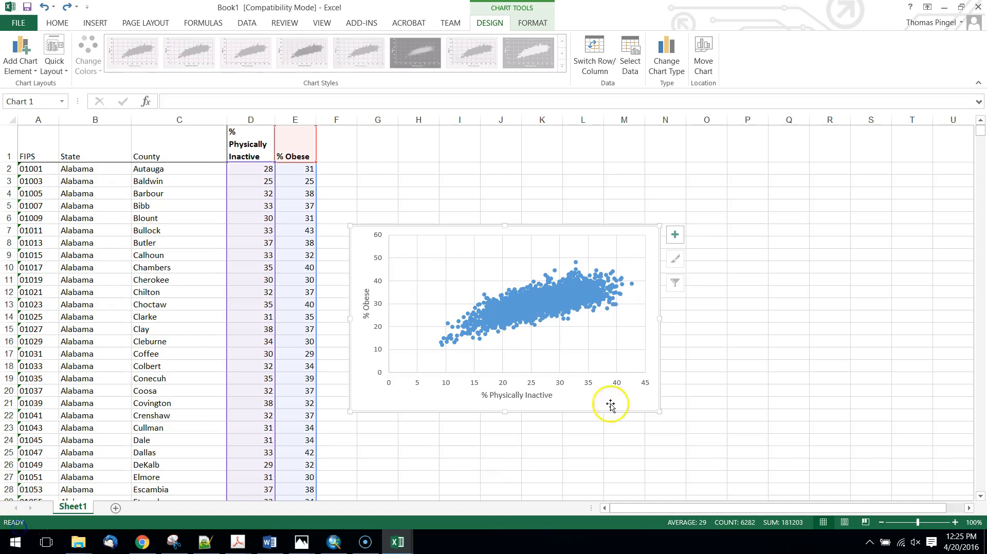
Step: Add a linear trendline to the scatter chart and format it as a solid line in black
left_click(19, 64)
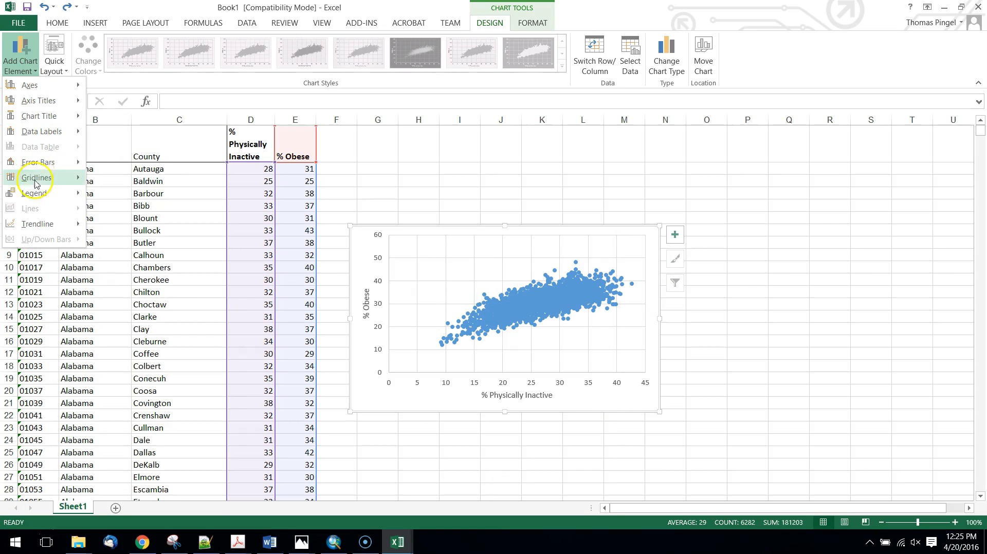
mouse_move(36, 226)
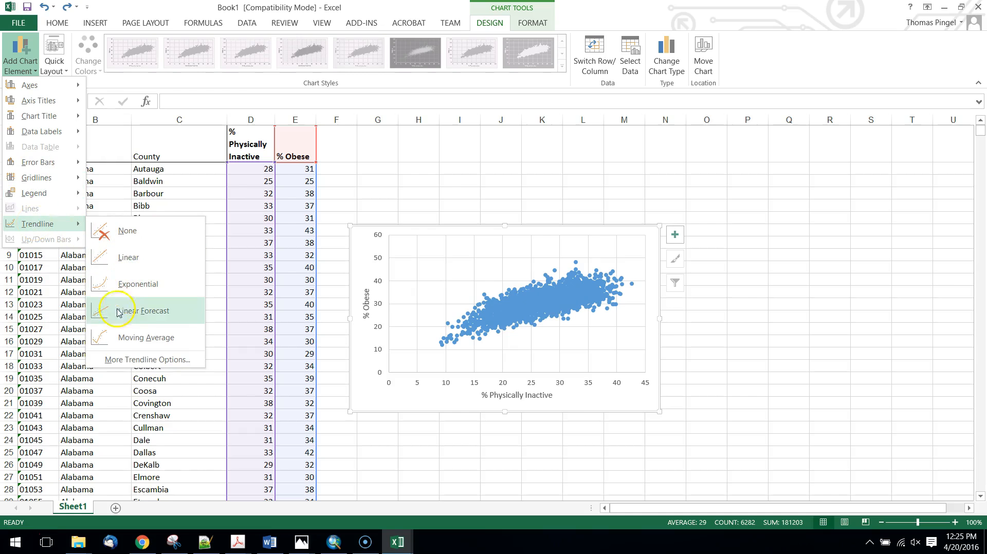
left_click(114, 361)
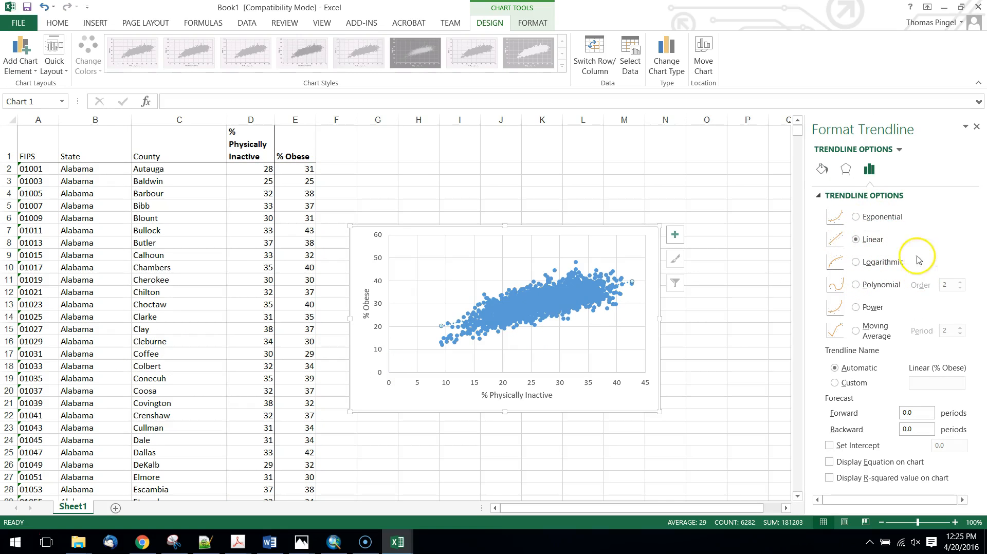
left_click(824, 168)
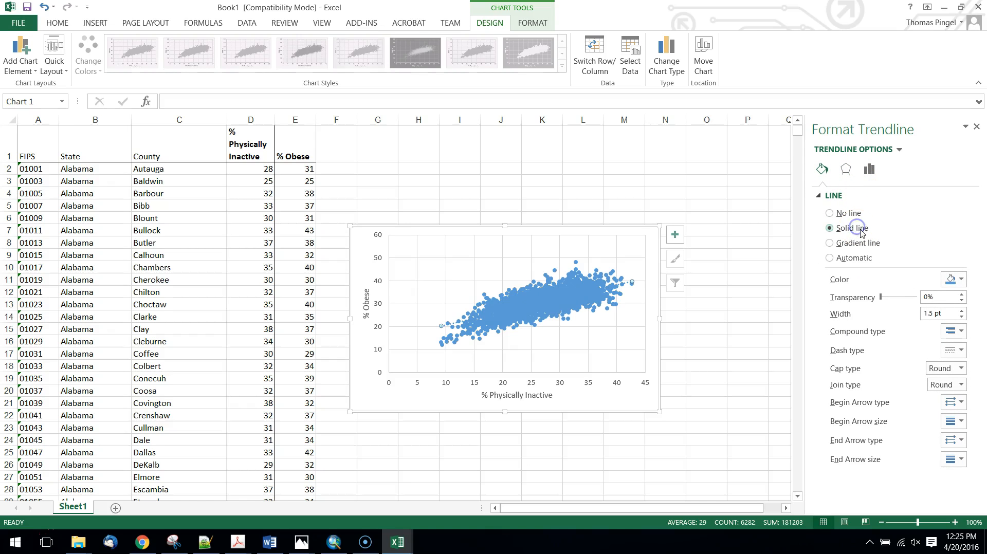
left_click(948, 280)
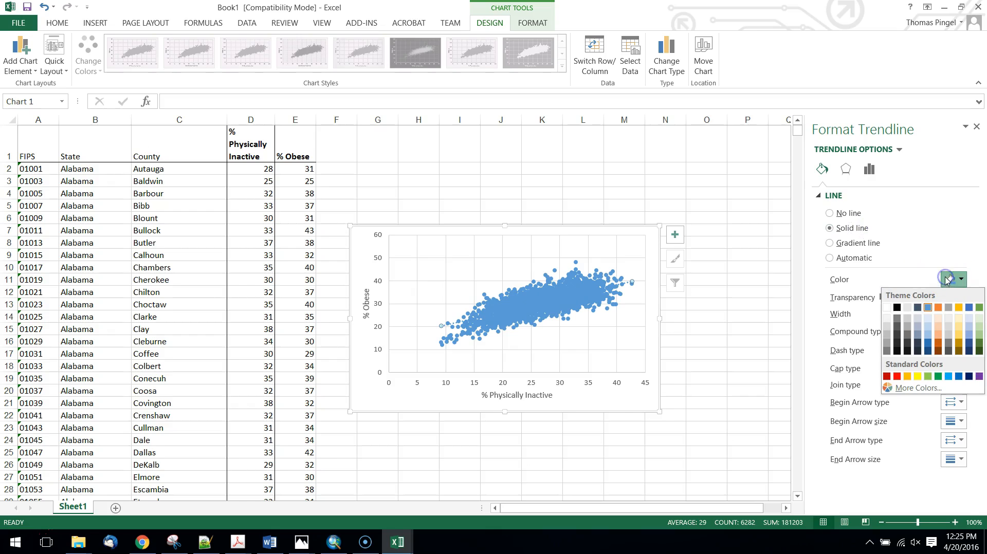
left_click(897, 308)
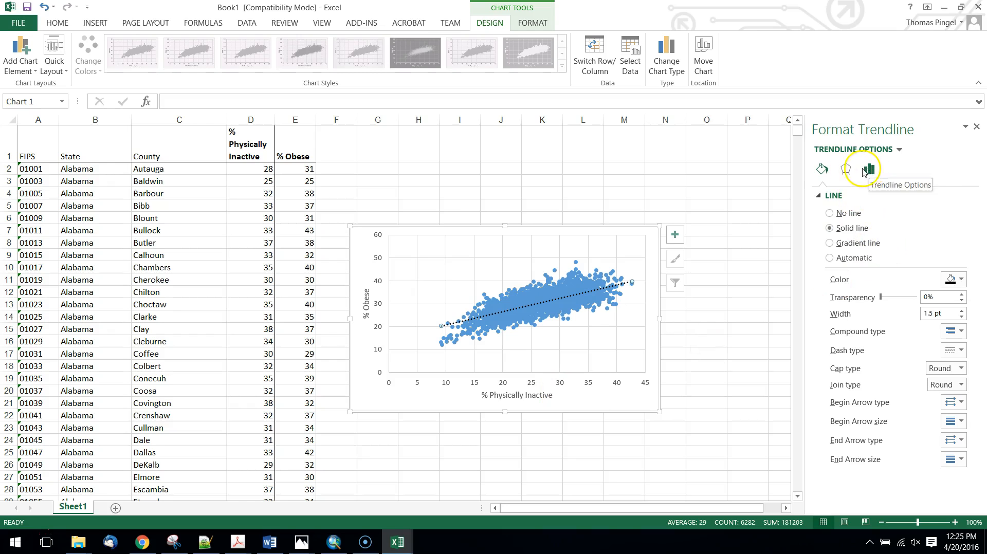
Step: Display the trendline's equation and R-squared value on the chart and move their label clear above the data points
left_click(898, 151)
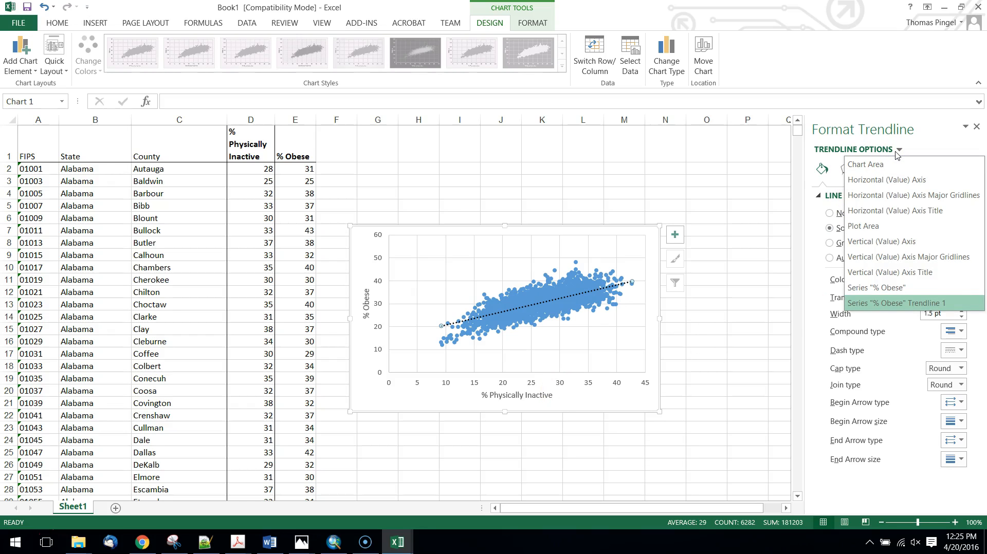
left_click(898, 151)
left_click(846, 169)
left_click(870, 170)
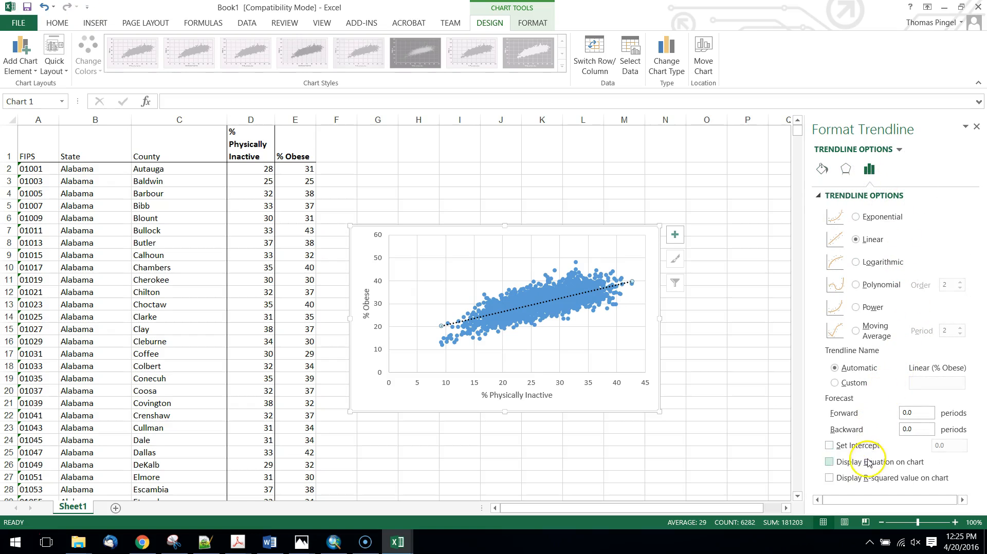
left_click(829, 478)
left_click(600, 282)
left_click_drag(602, 270, 613, 238)
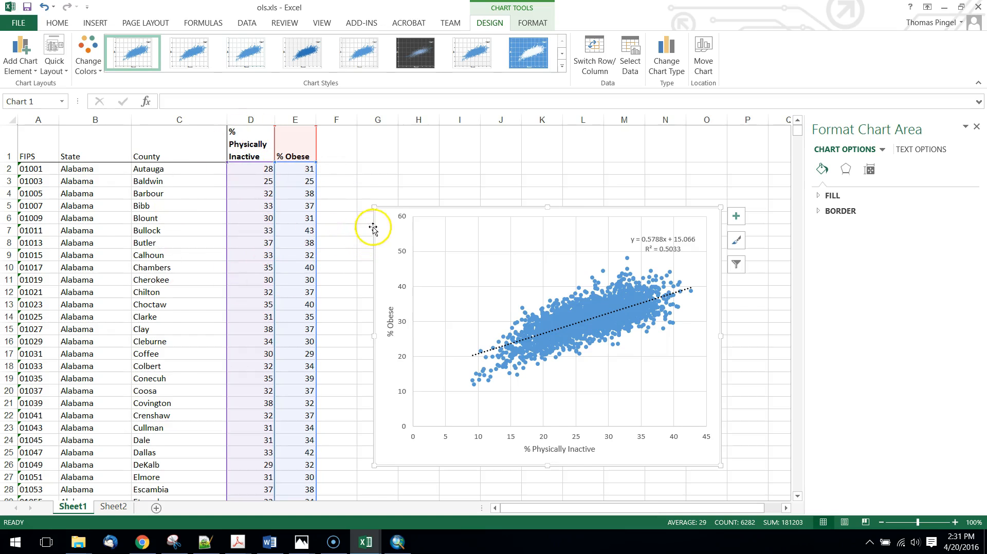
Step: Replace the percent sign in the D1 heading so it reads "Prc Physically Inactive"
left_click(245, 157)
double_click(239, 132)
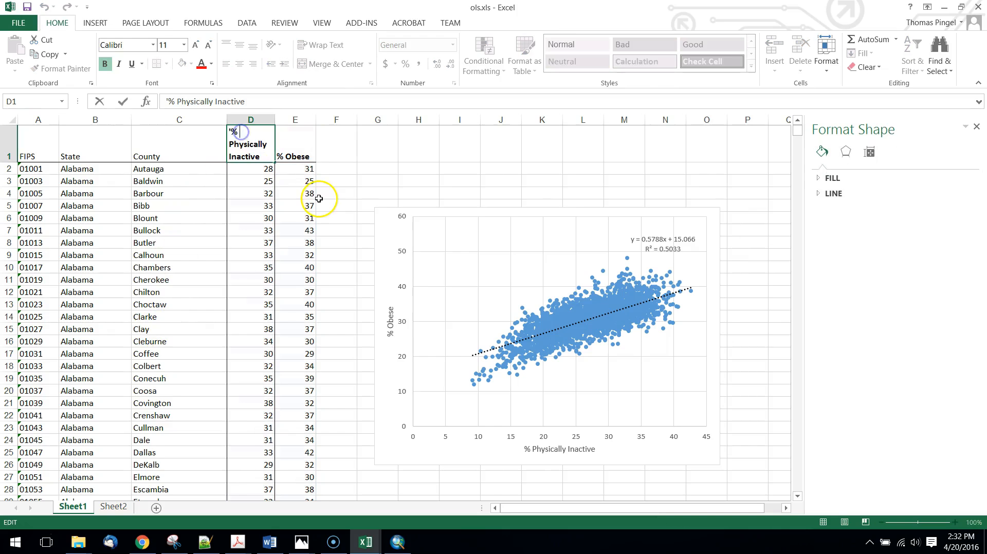
key("BackSpace")
key("BackSpace")
key("BackSpace")
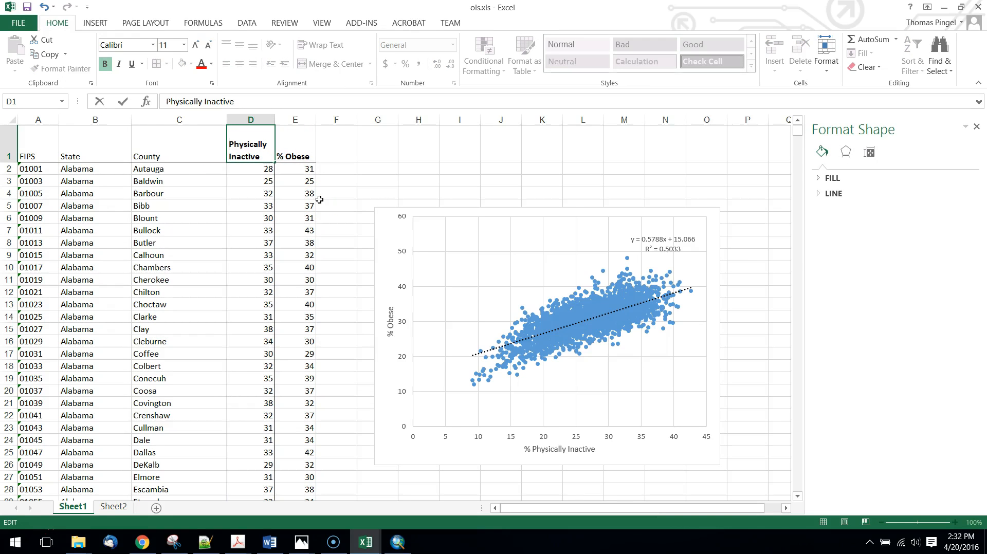
type("Prc")
key("BackSpace")
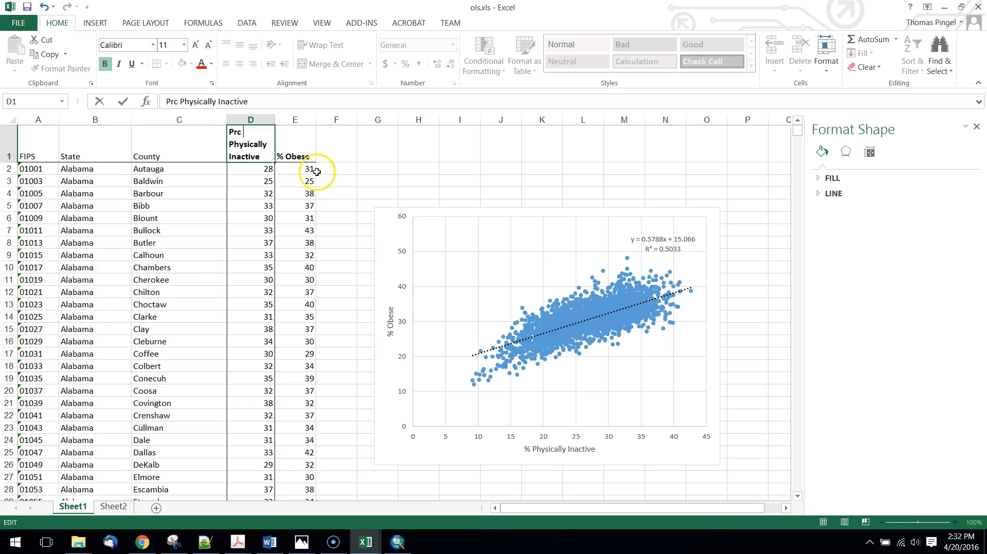
Step: Change the obesity column heading in E1 to "Prc_Obese"
left_click(290, 154)
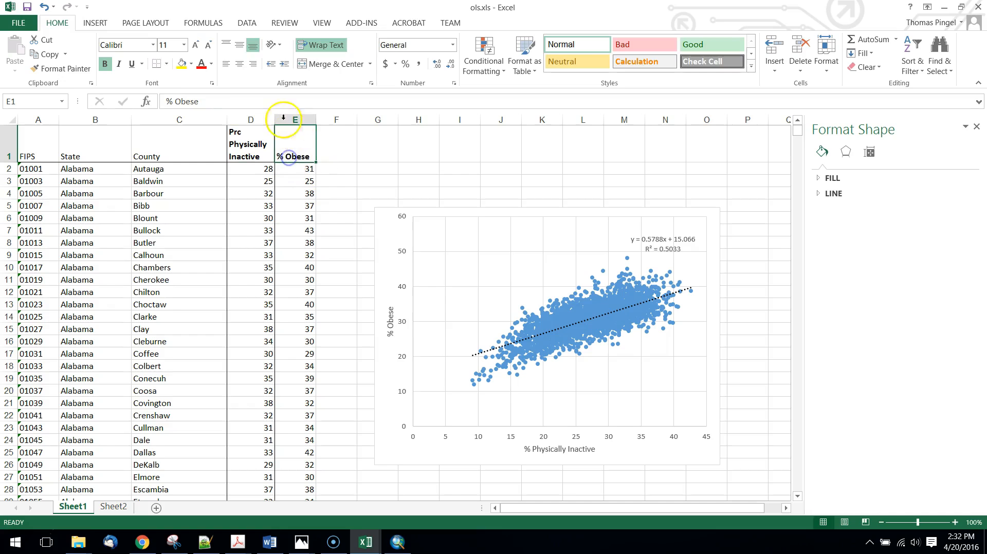
left_click(173, 102)
key("BackSpace")
type("Prc_")
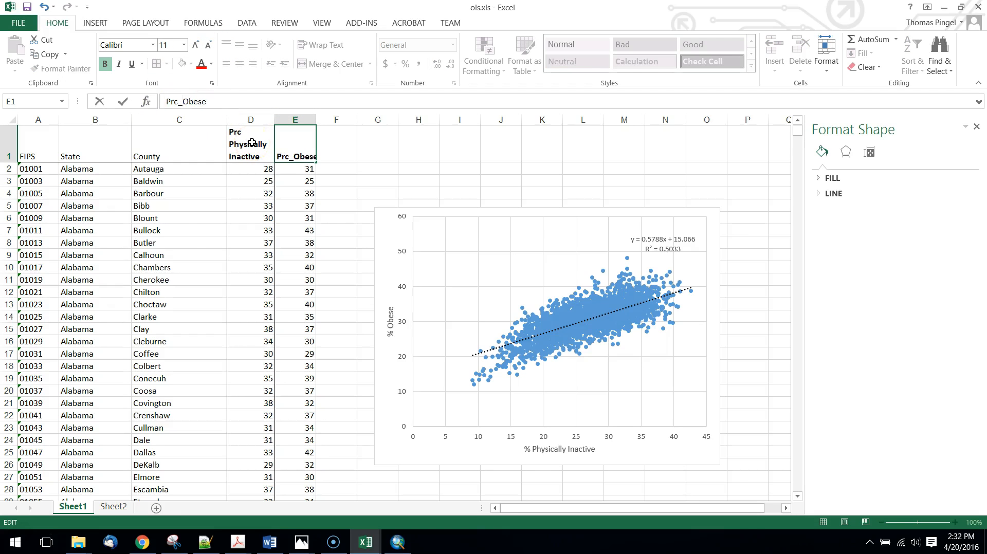
left_click(299, 228)
Step: Rename the E1 heading in lower case as "prc_obese"
left_click(292, 154)
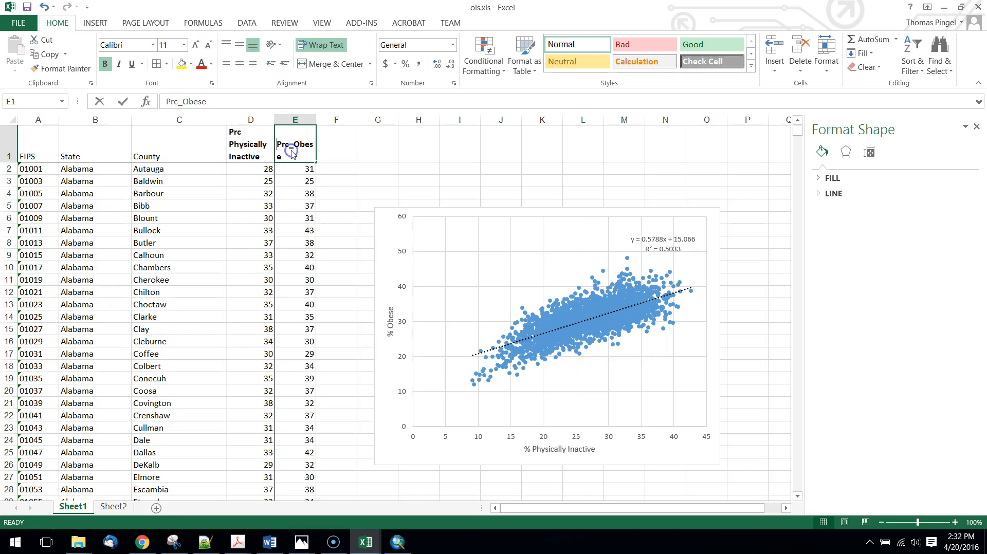
left_click(216, 103)
left_click_drag(216, 105, 132, 91)
type("pr")
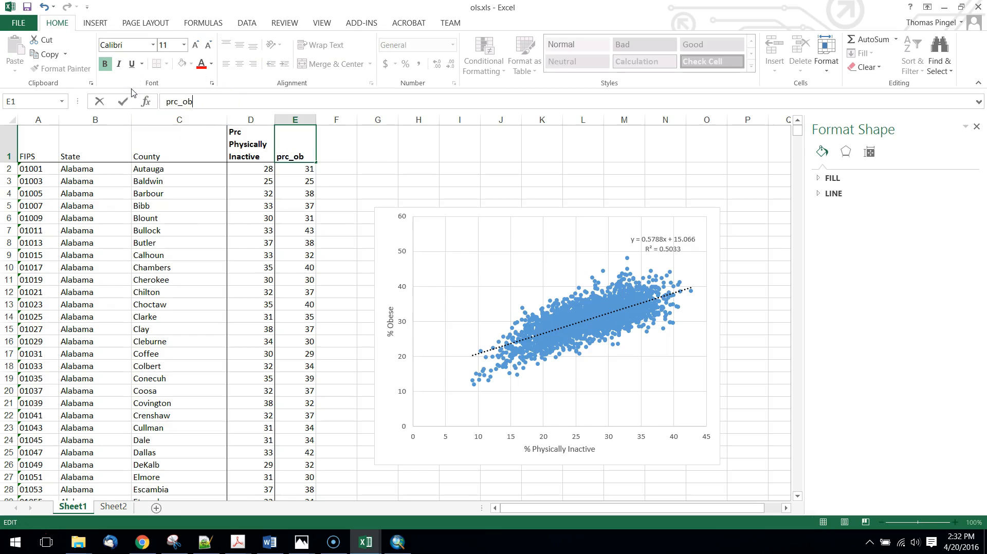
Step: Rename the physical inactivity column heading in D1 as "prc_inactive"
left_click(242, 142)
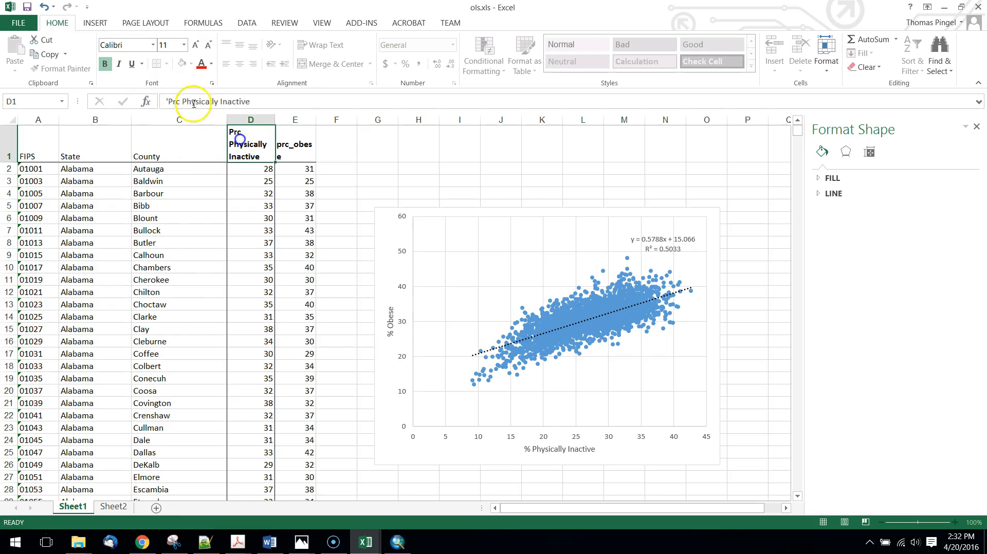
left_click(241, 101)
left_click_drag(240, 102, 122, 102)
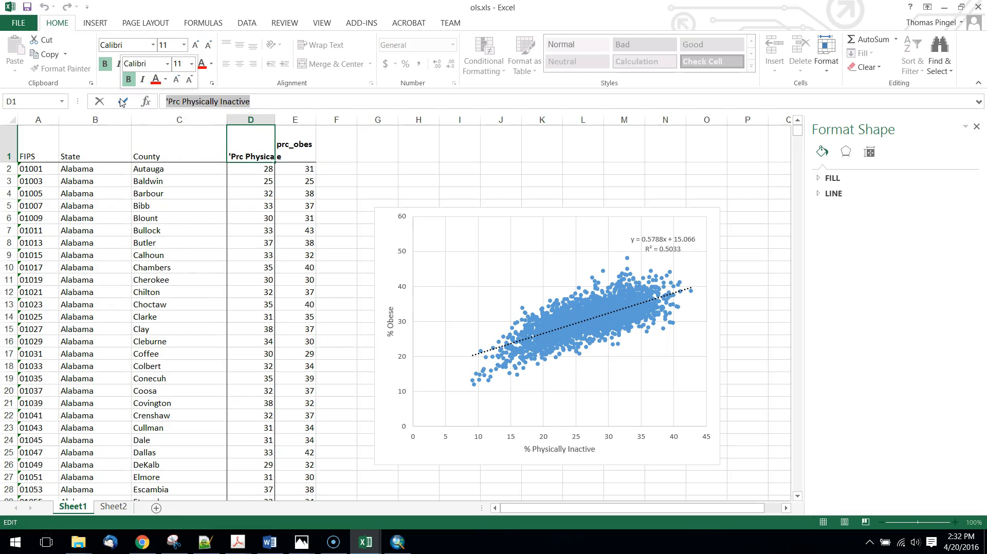
type("prc_inactie")
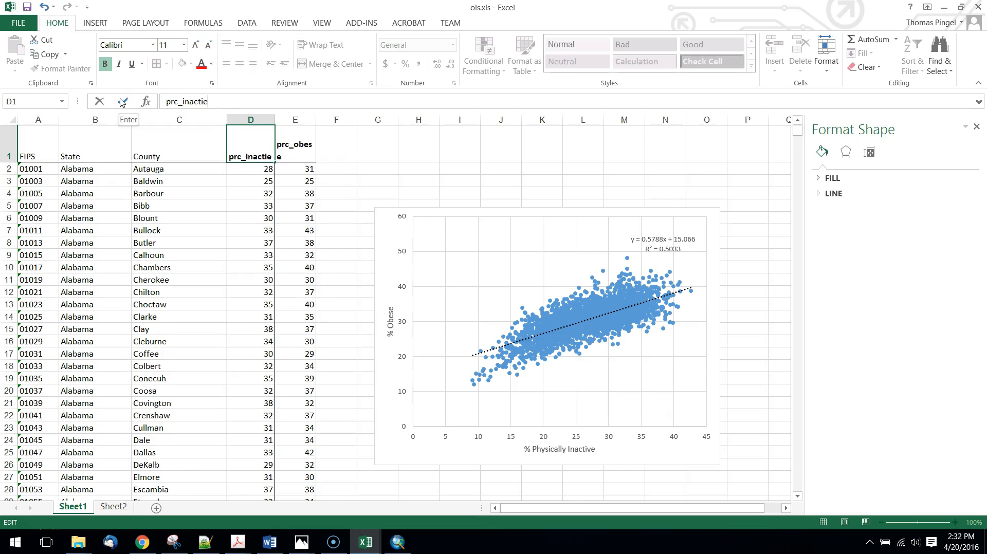
key("Tab")
left_click(252, 144)
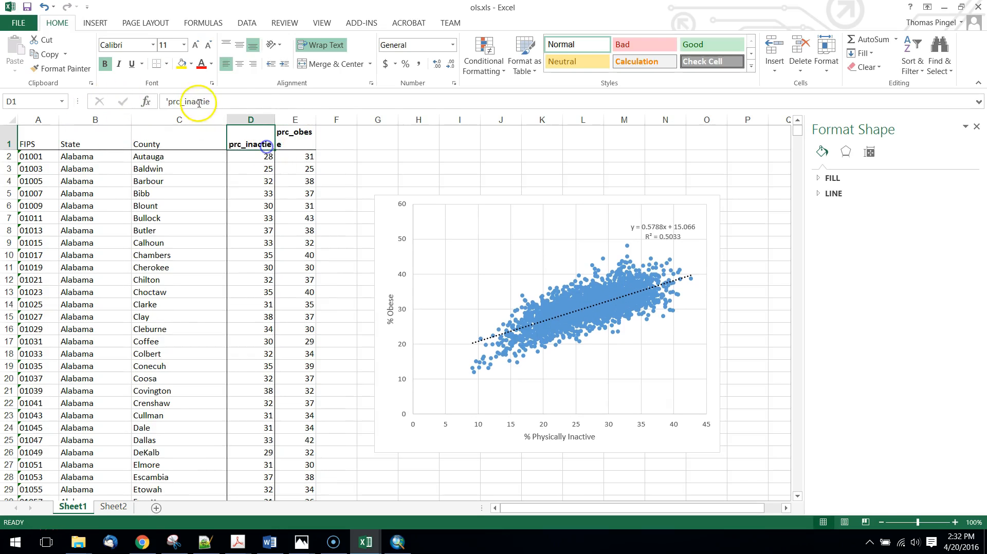
left_click(233, 98)
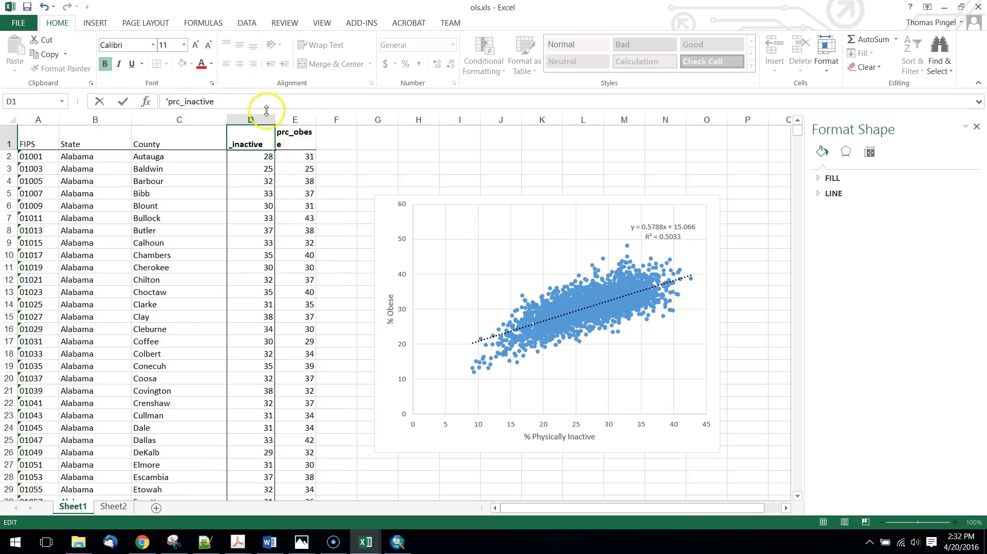
Step: Commit the D1 heading and auto-fit the widths of columns D and E
left_click(264, 193)
double_click(275, 122)
double_click(318, 120)
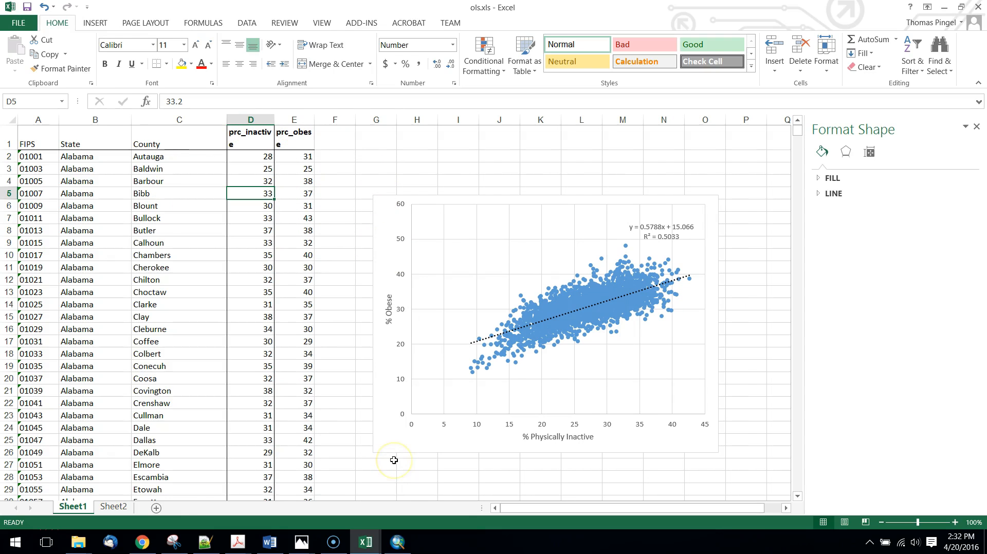
Step: Save the workbook as ols.xls in Excel 97-2003 format in the OLS Demo folder, replacing the existing file
left_click(18, 23)
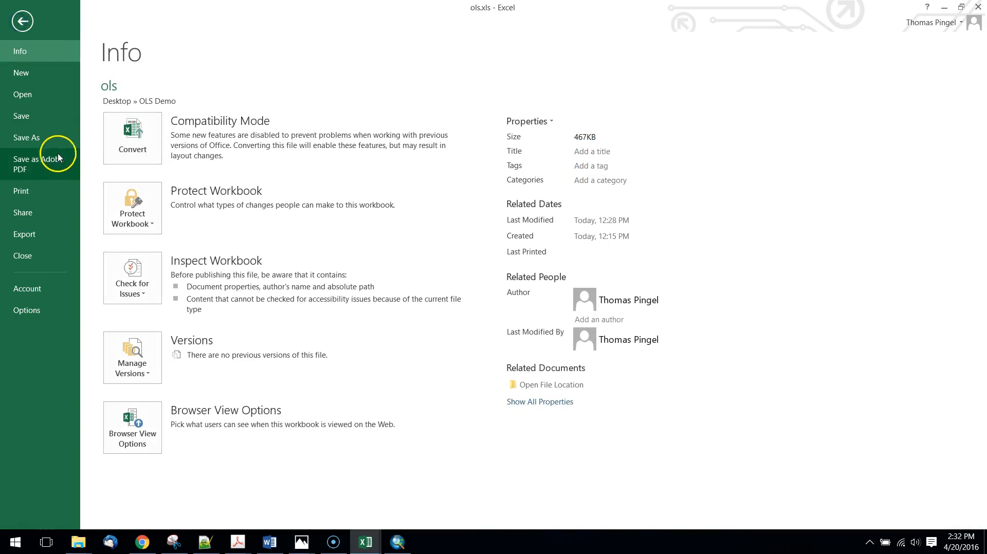
left_click(34, 136)
left_click(362, 134)
left_click(177, 119)
left_click(131, 252)
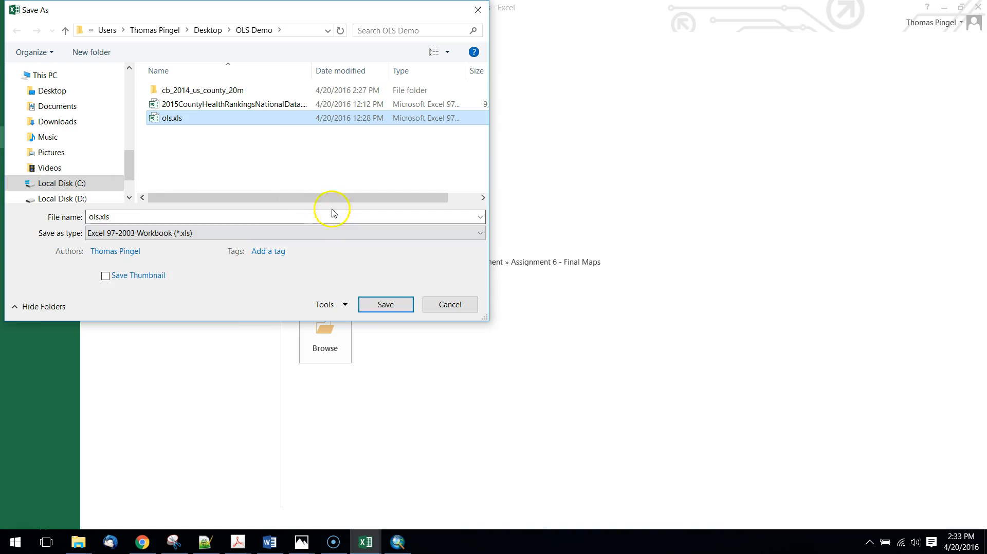
left_click(382, 304)
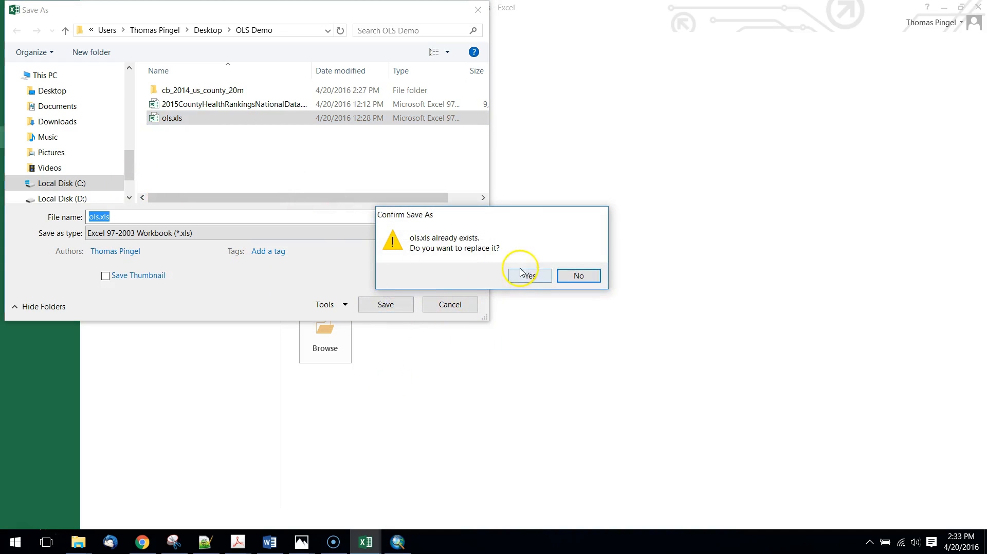
left_click(532, 273)
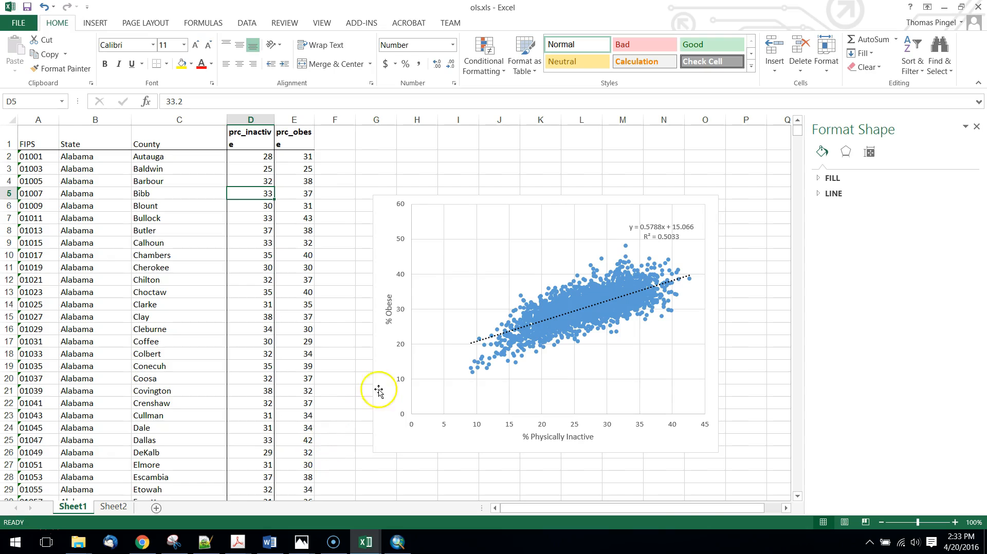
Step: Switch to ArcMap and remove the ols.xls group with its Sheet1$ table from the map
left_click(397, 542)
left_click(106, 149)
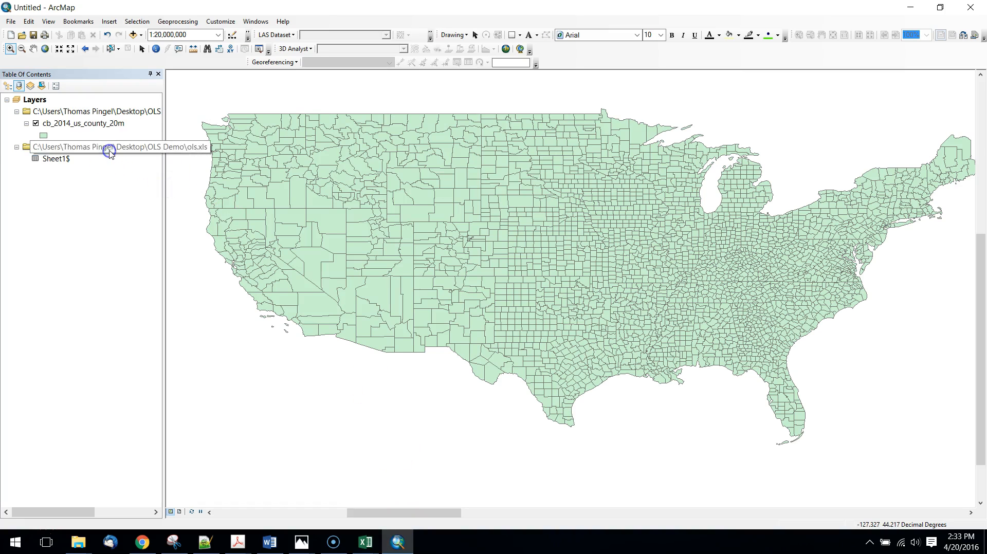
right_click(111, 148)
left_click(154, 157)
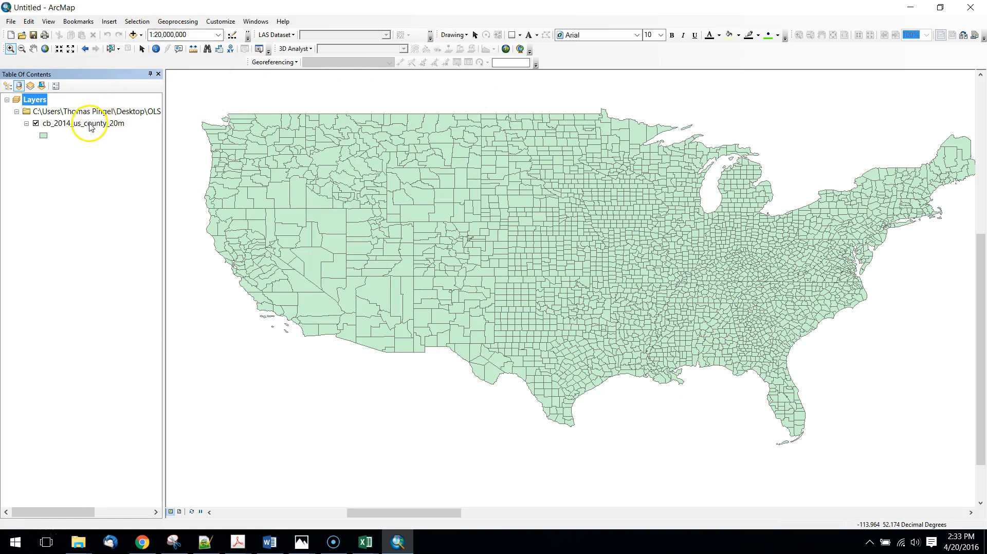
Step: Add the Sheet1$ table from ols.xls in the OLS Demo folder back to the map
left_click(133, 34)
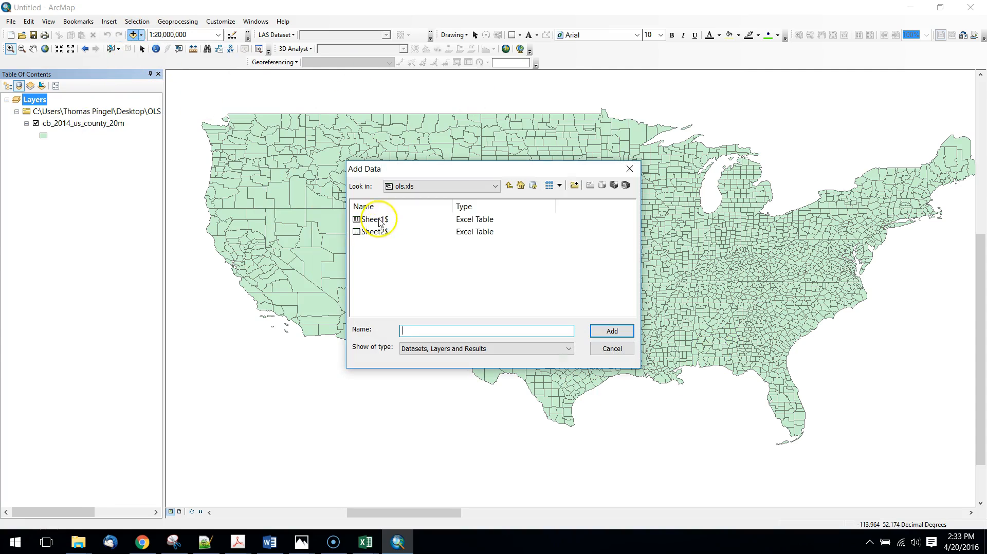
left_click(509, 185)
left_click(372, 244)
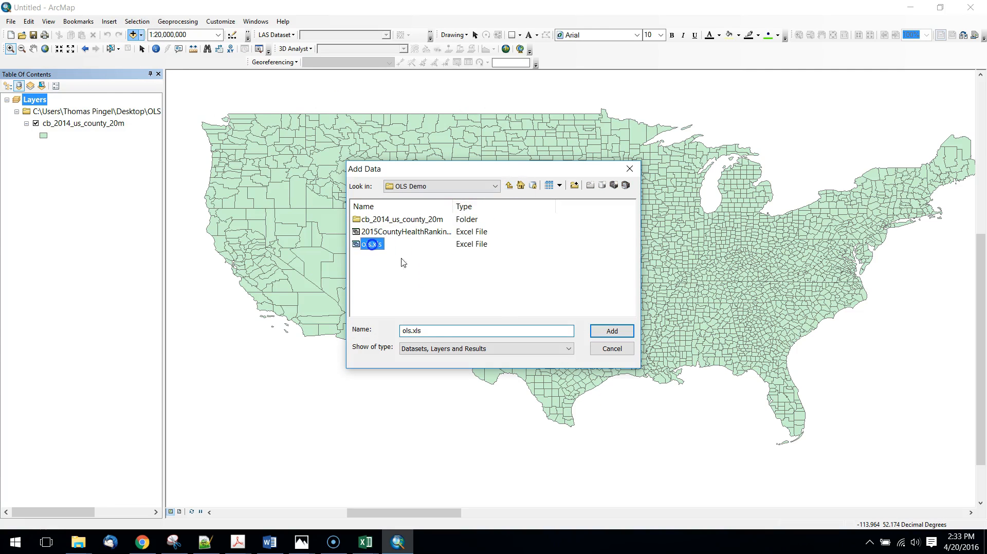
double_click(371, 245)
left_click(366, 219)
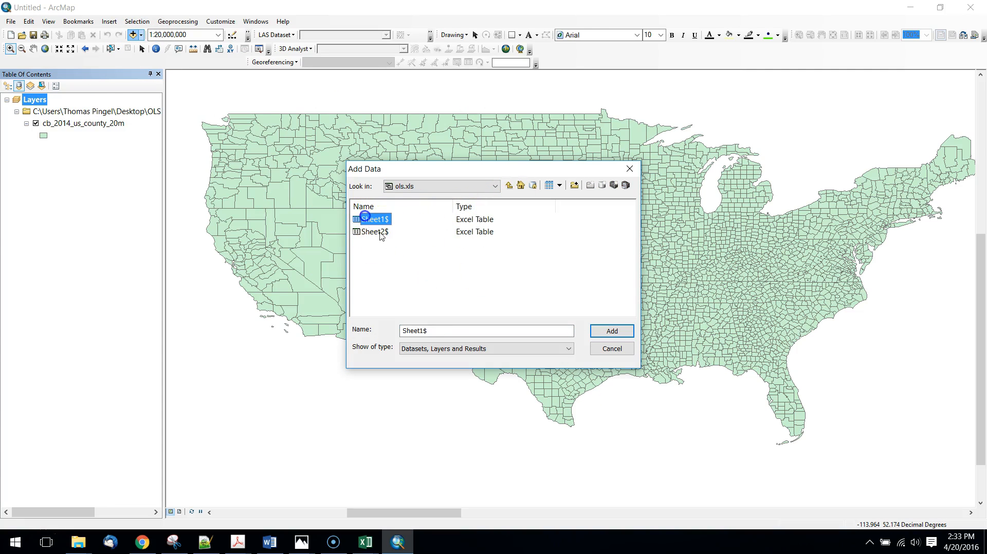
left_click(613, 331)
Step: Open the Sheet1$ table to check whether its field names match the renamed headings, and close it
right_click(45, 157)
left_click(48, 233)
left_click(46, 159)
right_click(47, 161)
left_click(87, 169)
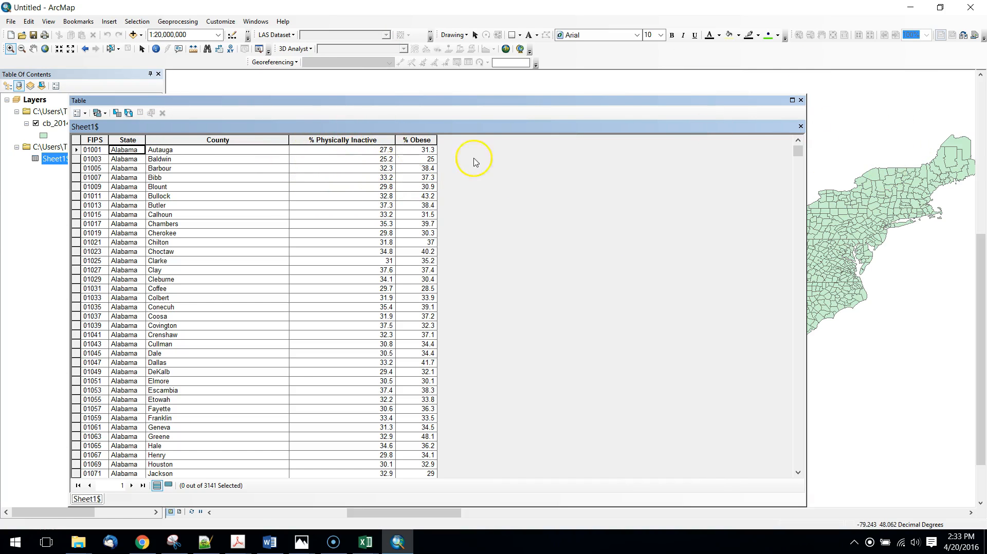
left_click(800, 100)
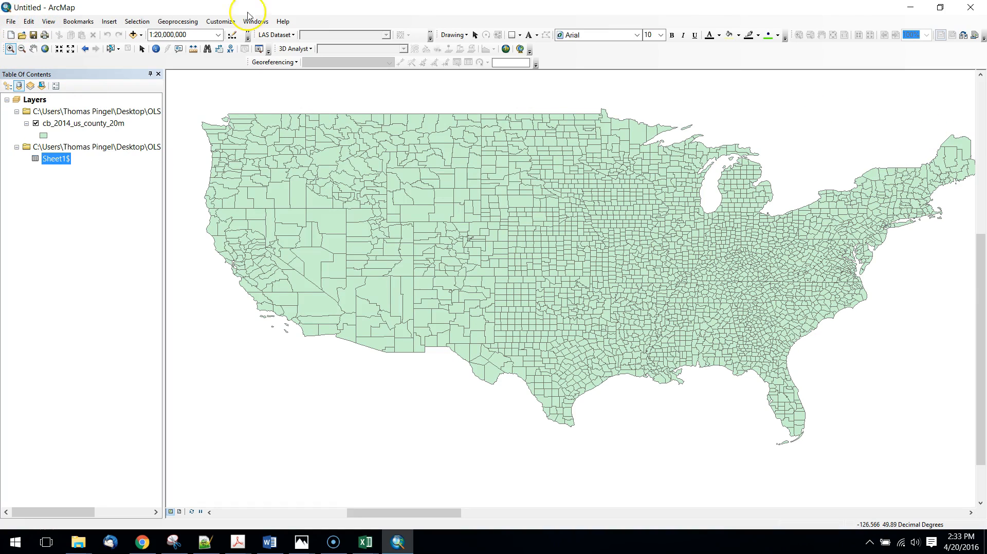
Step: Close ArcMap without saving the untitled map and start the program again
left_click(979, 7)
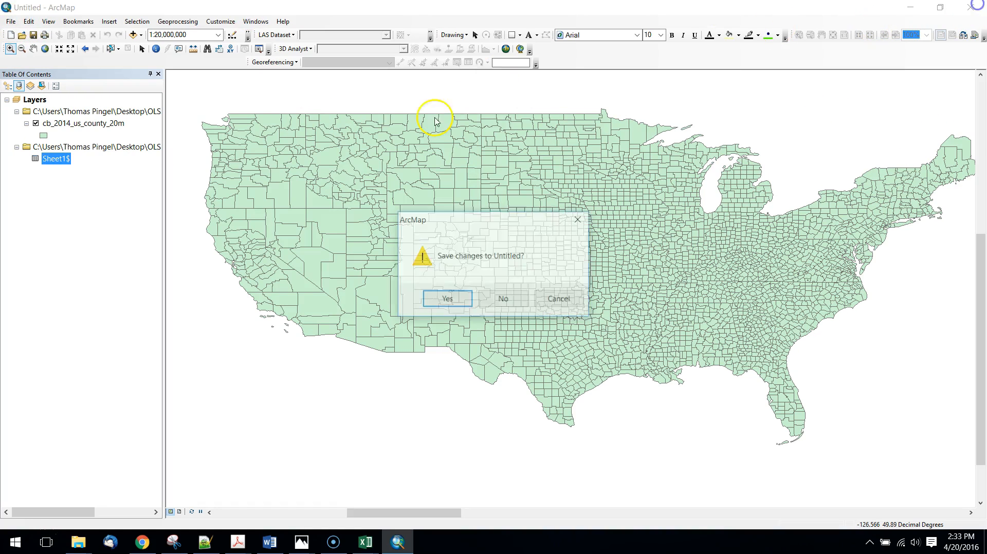
left_click(437, 299)
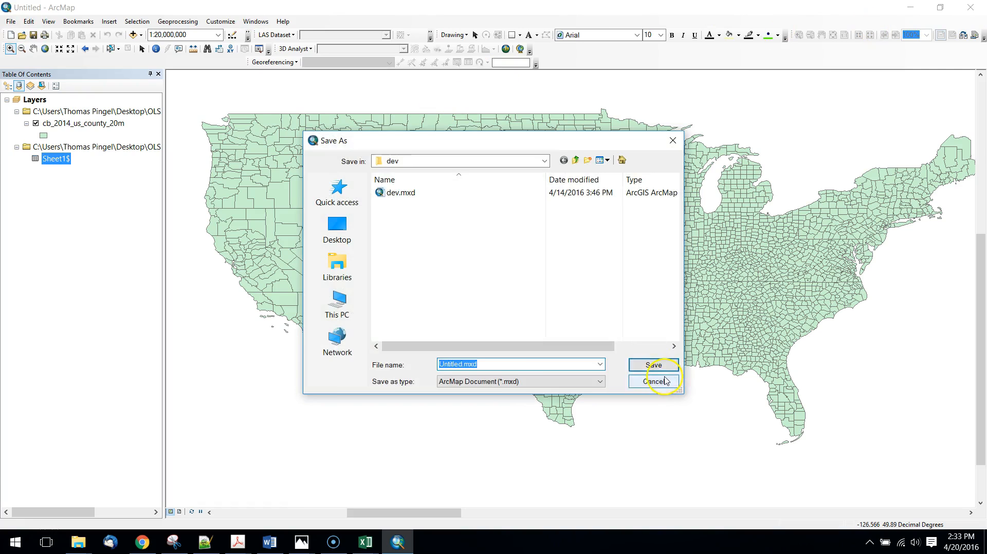
left_click(655, 381)
left_click(970, 7)
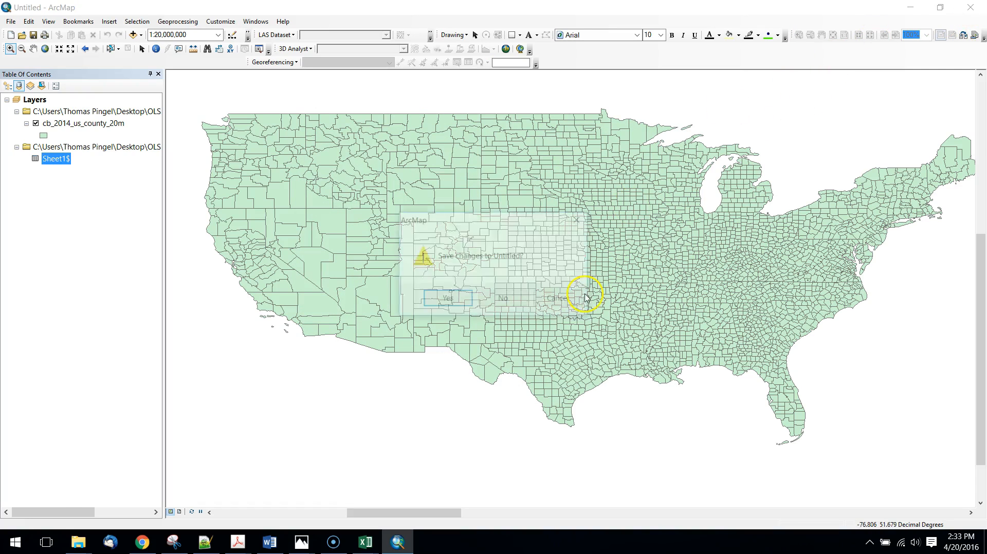
left_click(506, 299)
left_click(15, 542)
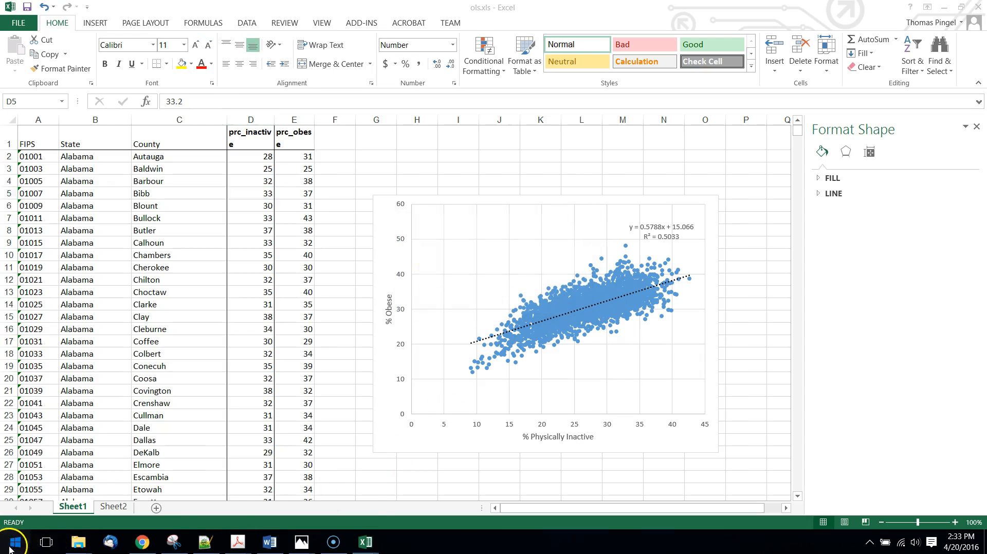
left_click(328, 509)
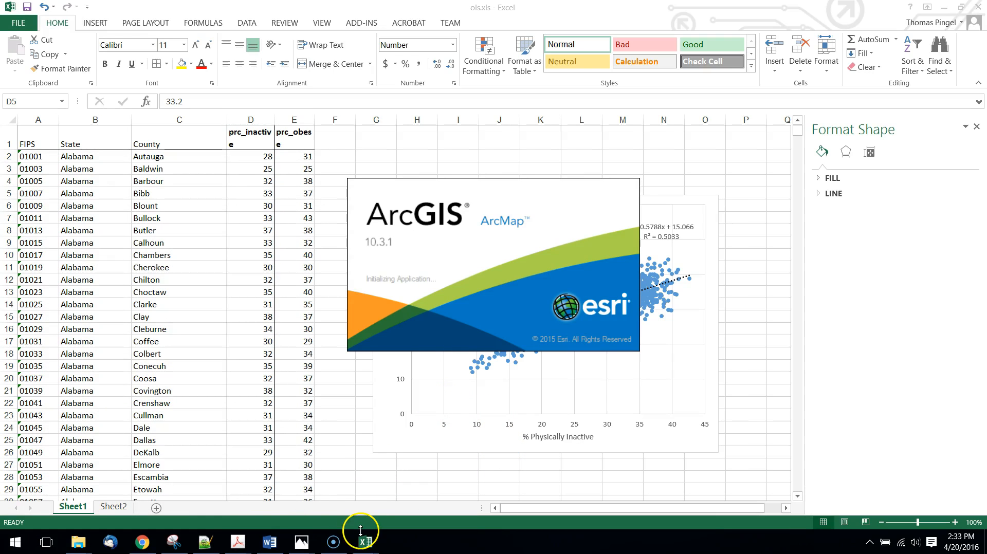
mouse_move(338, 548)
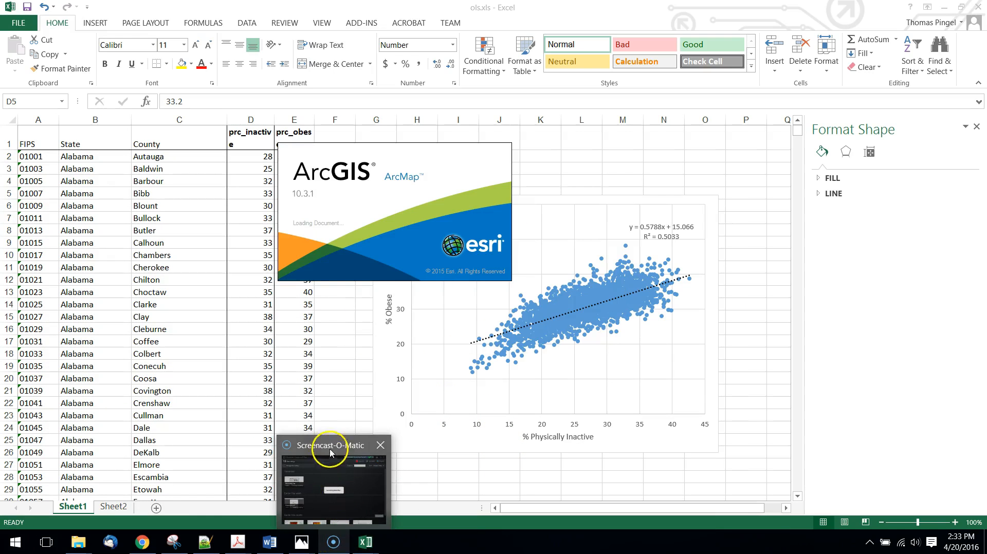
left_click(335, 544)
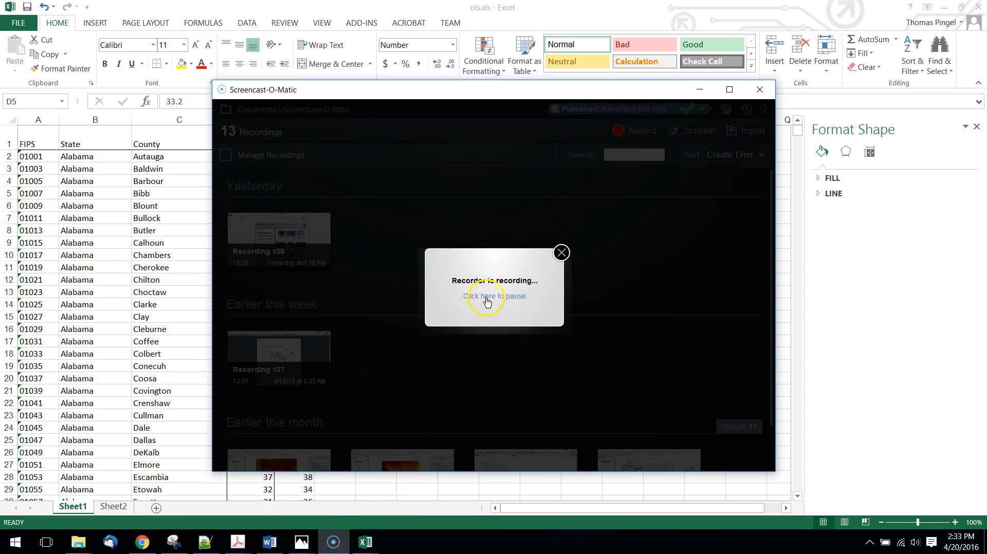
left_click(488, 301)
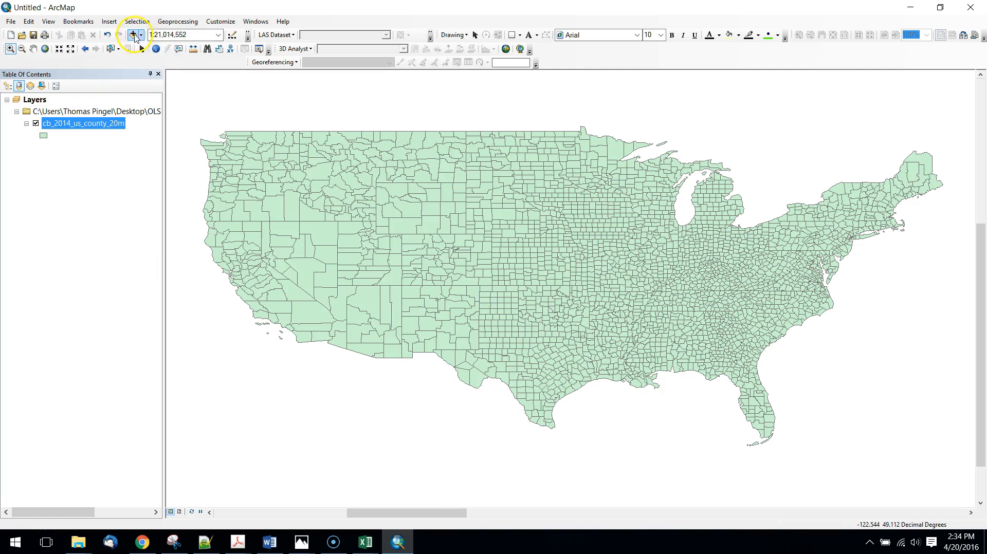
Step: Add the Sheet1$ table from ols.xls in the OLS Demo folder to the map with the county layer
left_click(133, 35)
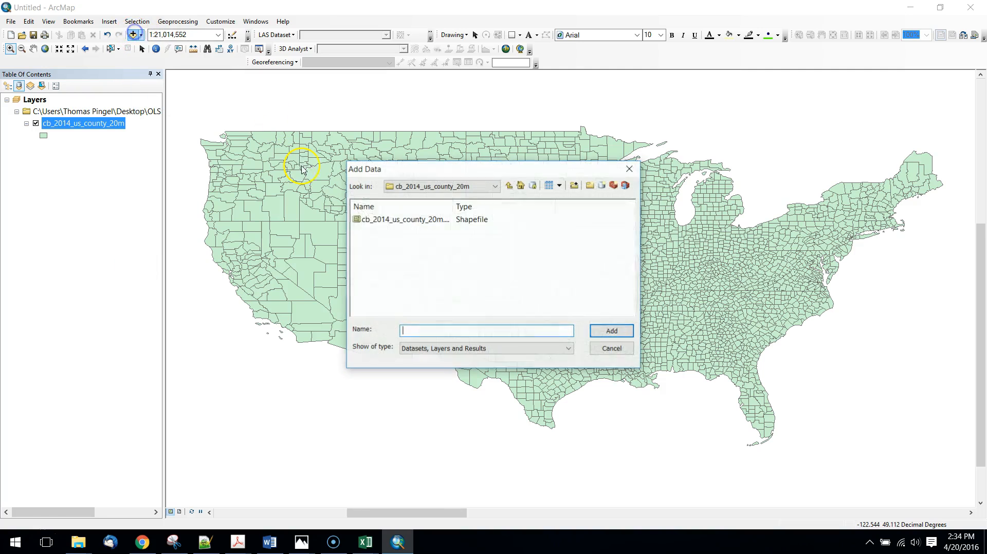
left_click(509, 184)
left_click(371, 243)
left_click(612, 330)
left_click(371, 220)
left_click(607, 331)
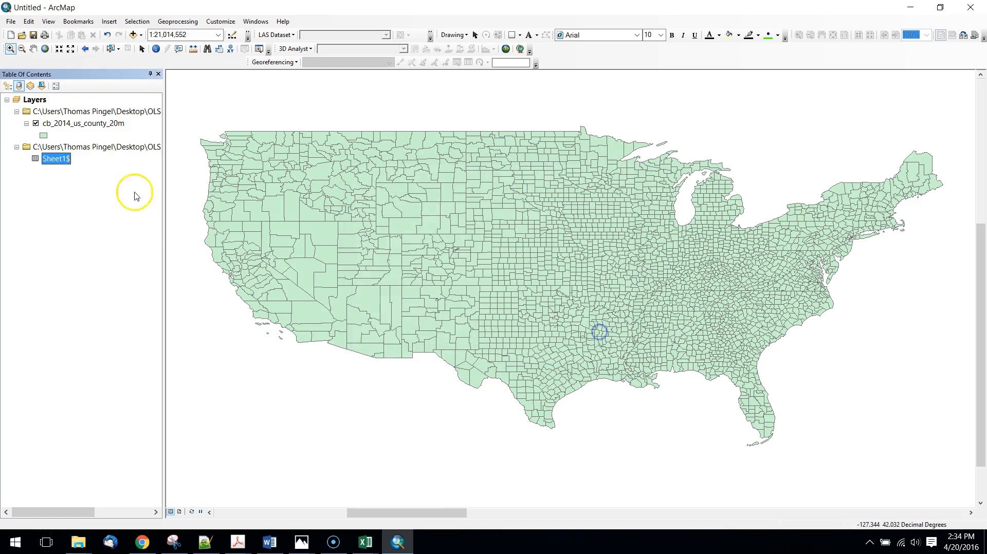
Step: Open the Sheet1$ table to check the inactivity and obesity field names, and close it
right_click(54, 159)
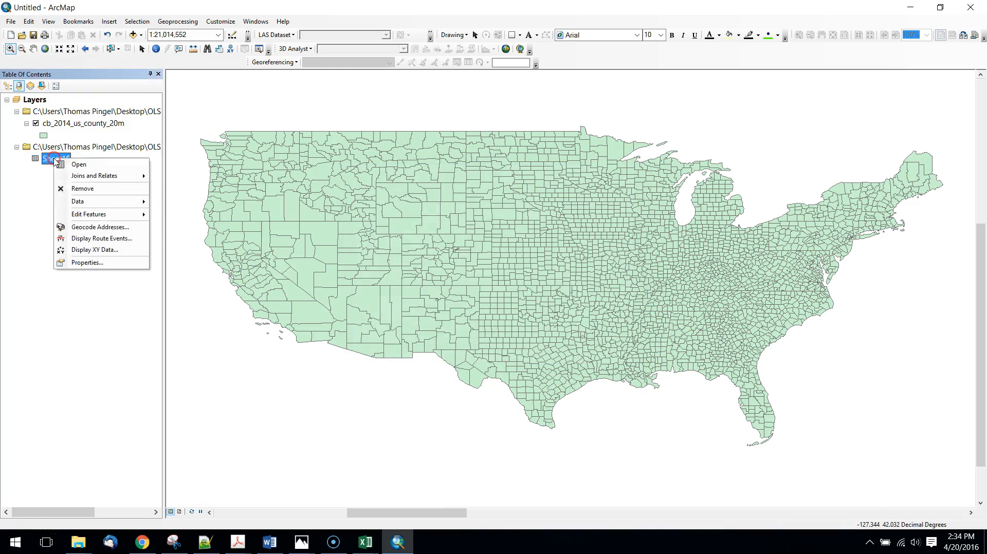
left_click(93, 166)
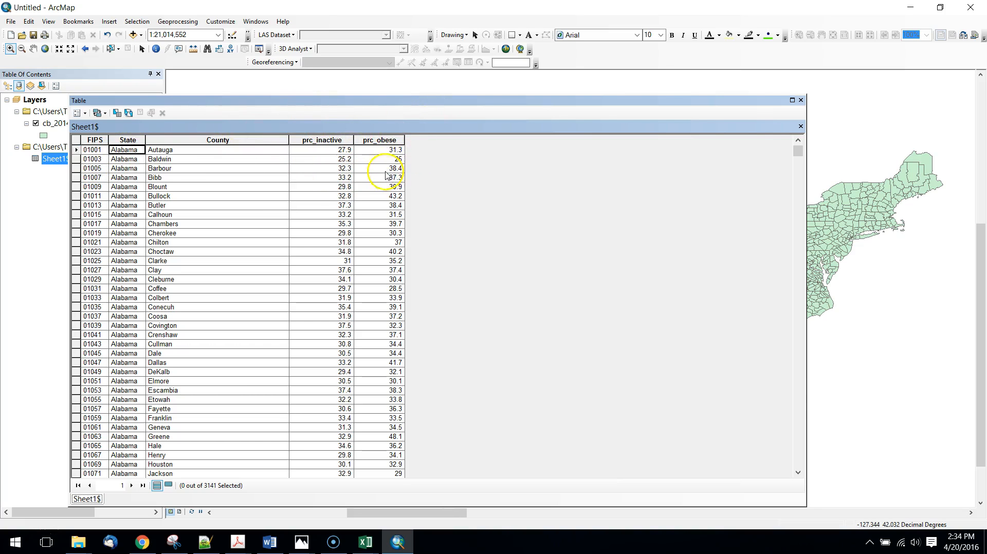
left_click(800, 100)
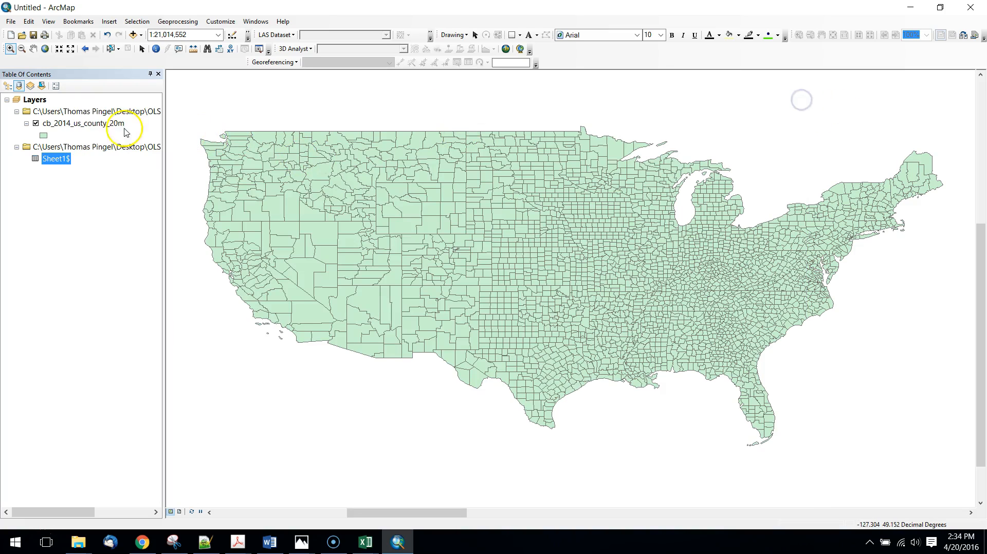
Step: Join the Sheet1$ table to the cb_2014_us_county_20m layer, matching GEOID to FIPS and keeping all records
right_click(105, 123)
mouse_move(186, 163)
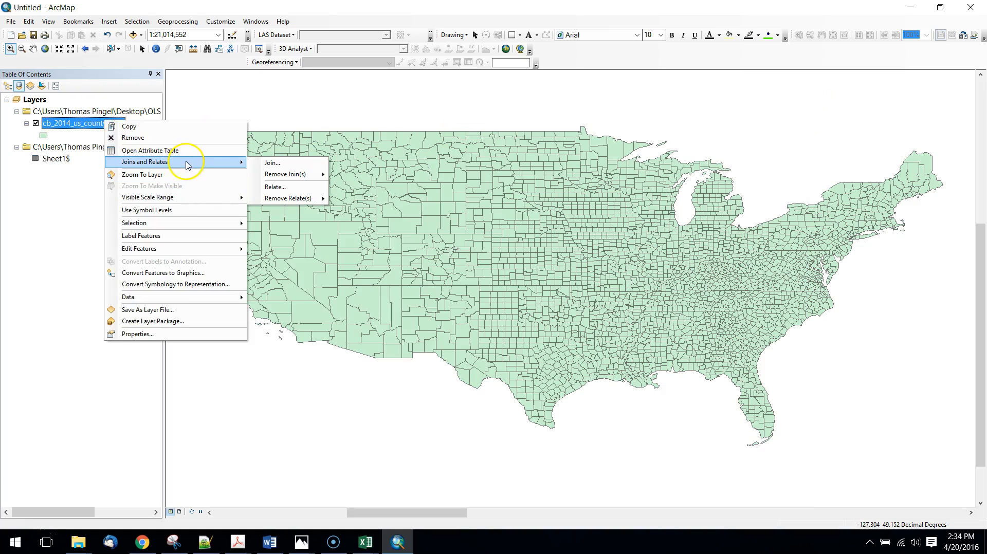
left_click(279, 164)
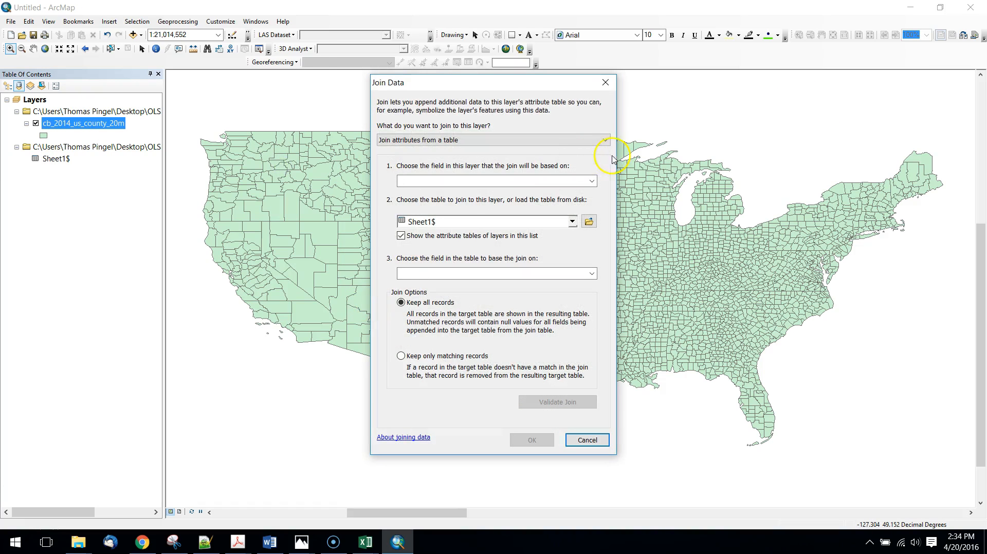
left_click(592, 181)
left_click(484, 234)
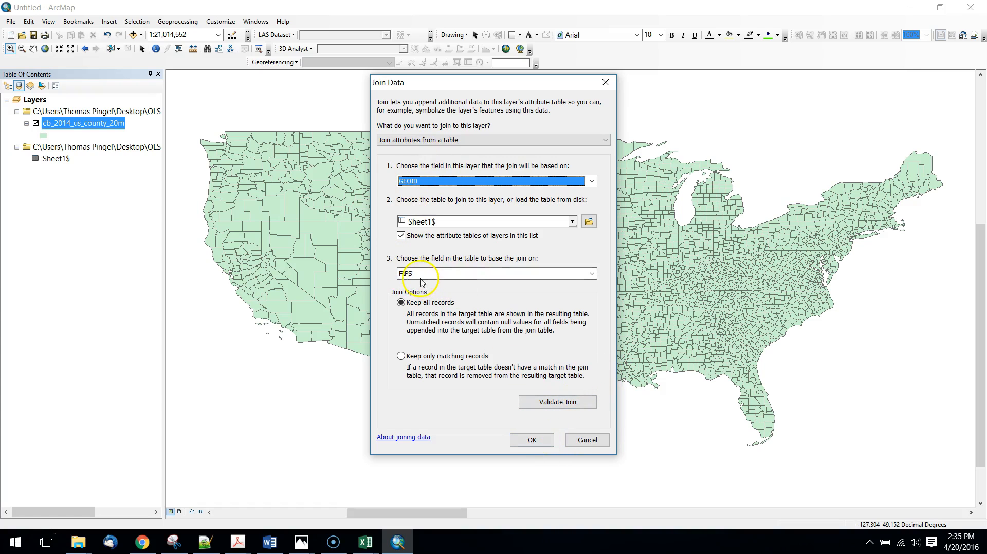
left_click(530, 440)
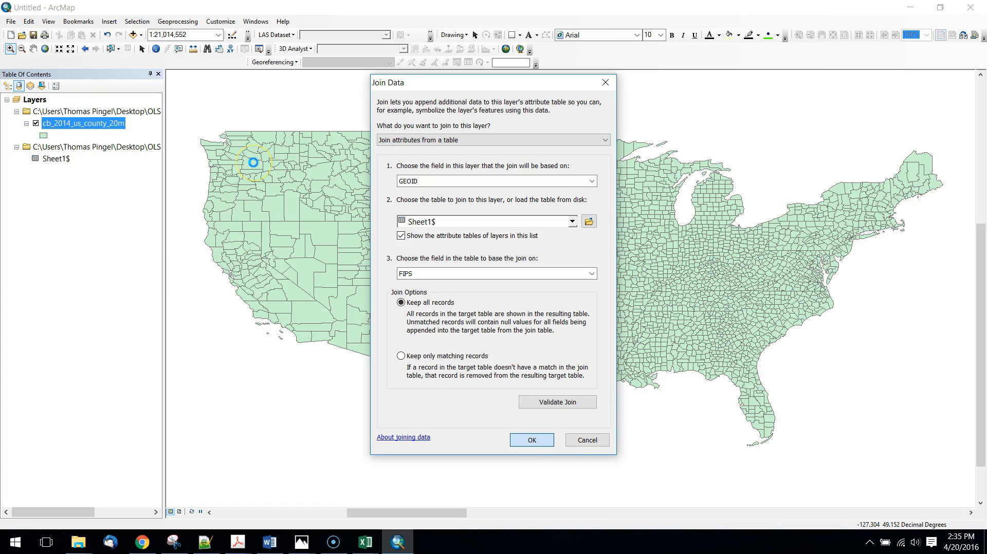
Step: Examine the joined fields in the county layer's attribute table, and close the table
right_click(107, 123)
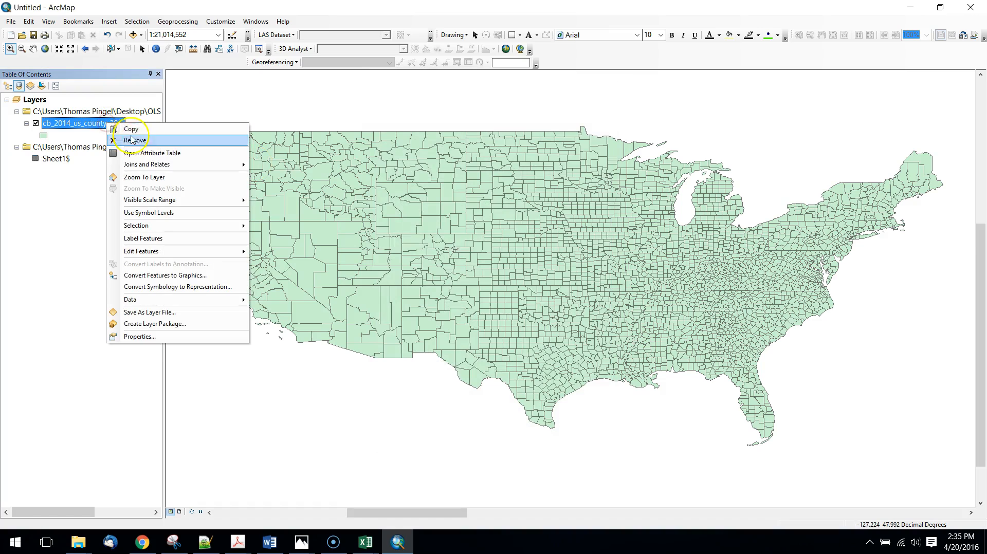
left_click(152, 153)
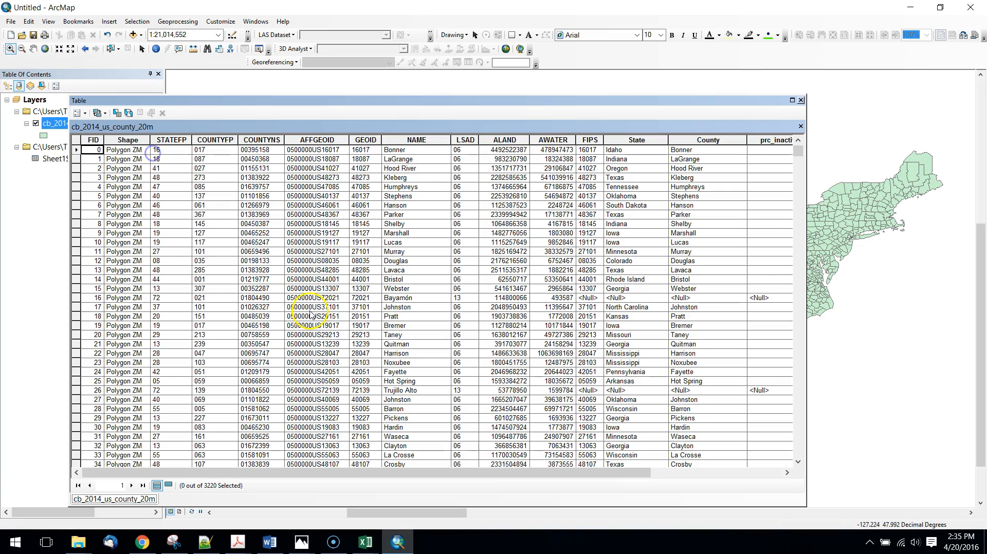
left_click_drag(366, 472, 570, 472)
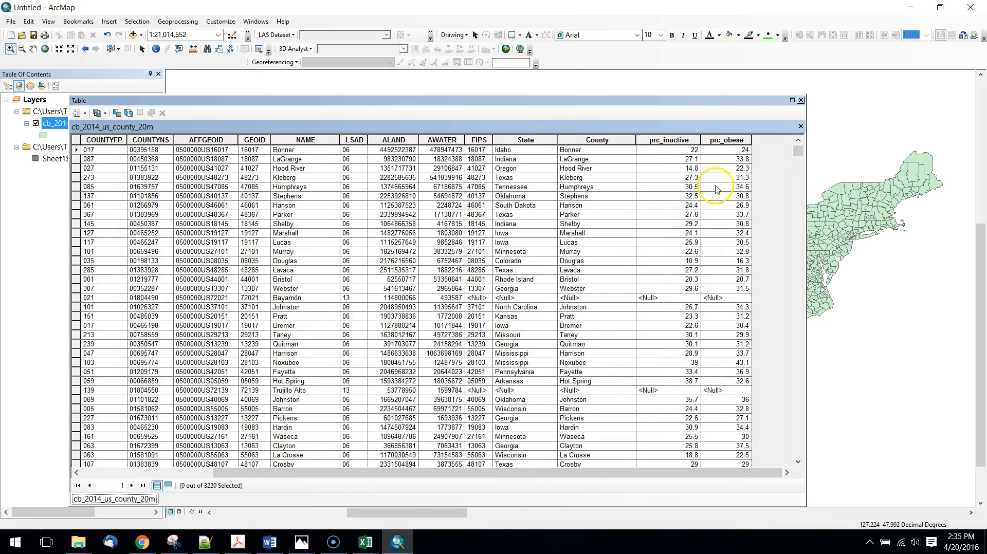
left_click_drag(551, 472, 380, 472)
left_click(802, 101)
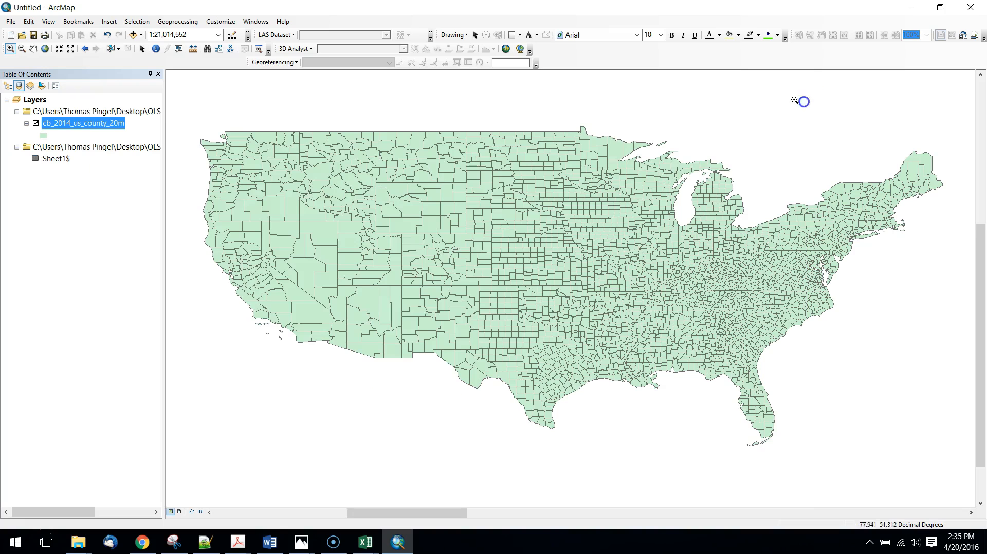
right_click(80, 126)
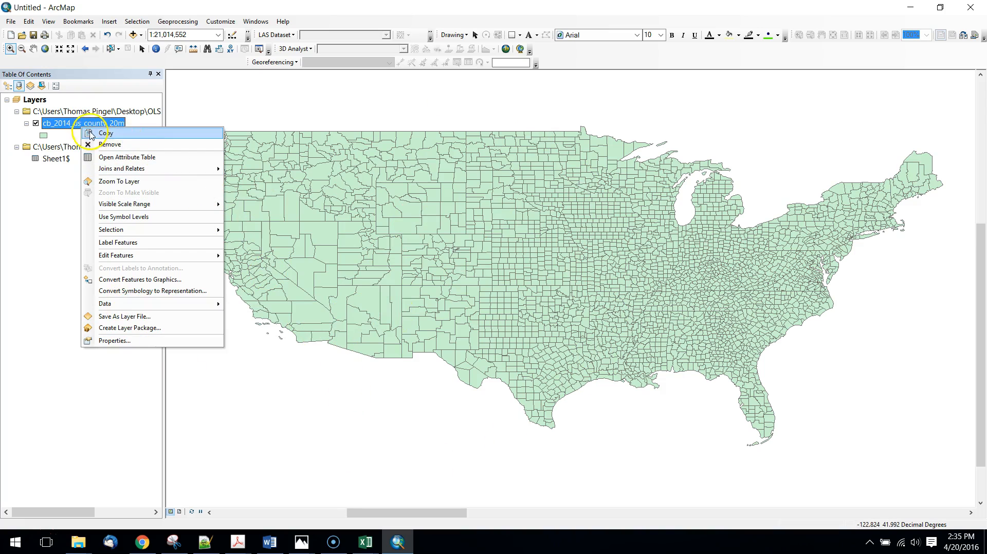
left_click(43, 229)
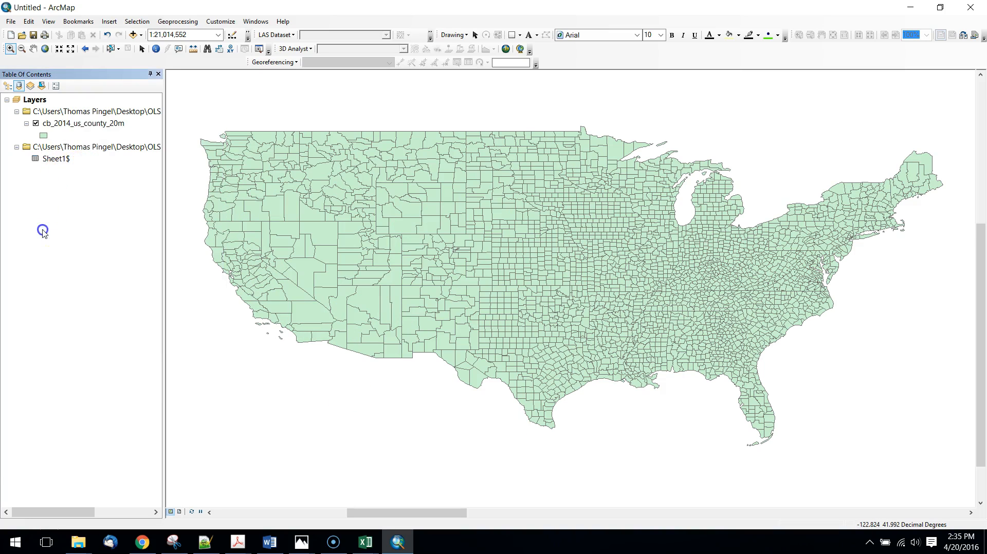
Step: Check the joined State, County and inactivity fields in the cb_2014_us_county_20m attribute table, and close it
right_click(92, 124)
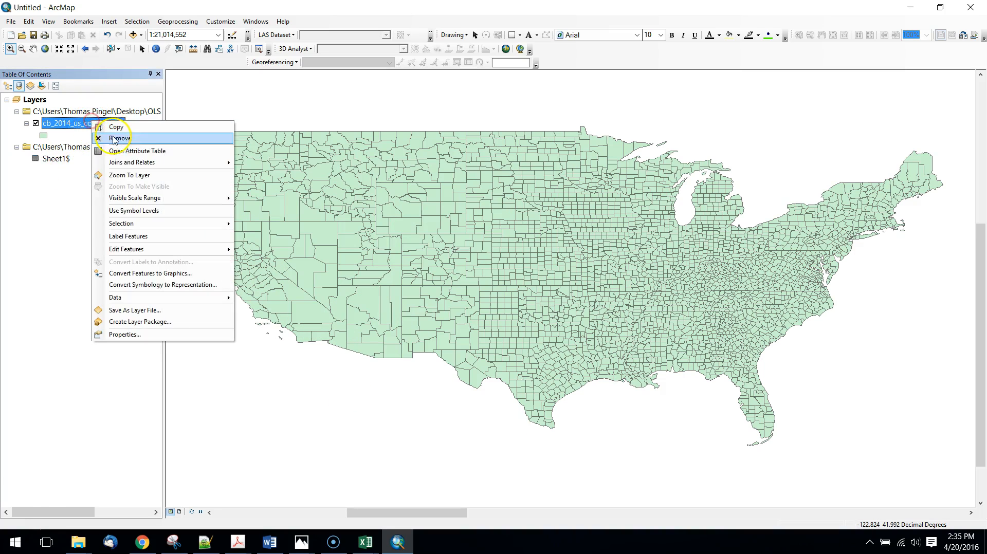
left_click(115, 148)
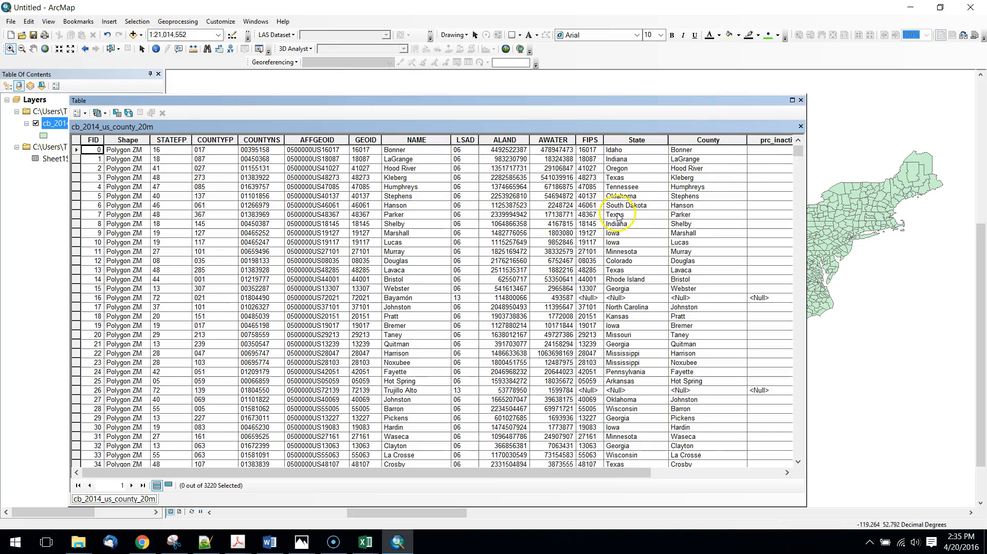
left_click(800, 100)
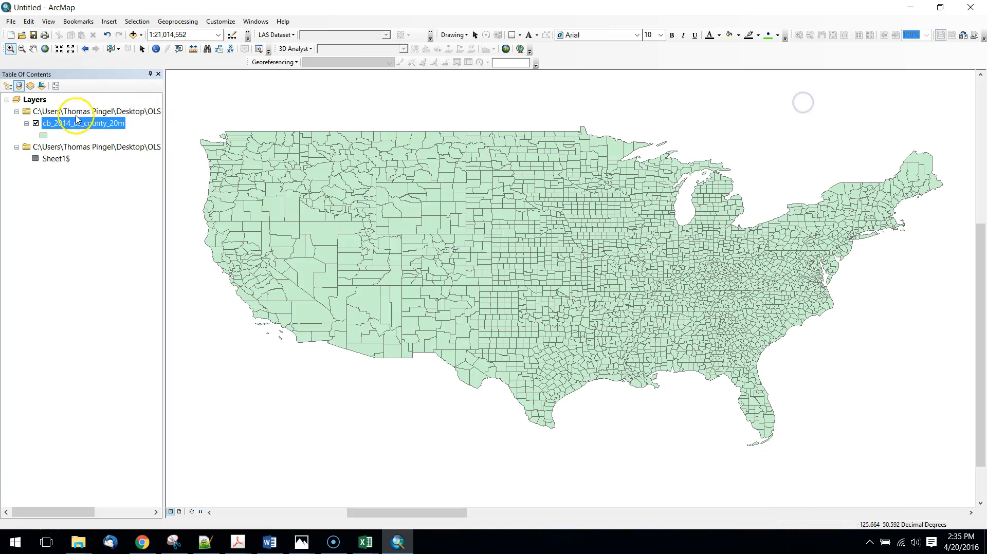
Step: Export all features of the joined county layer to the OLS Demo folder as the shapefile obesity.shp, and add it to the map
right_click(89, 128)
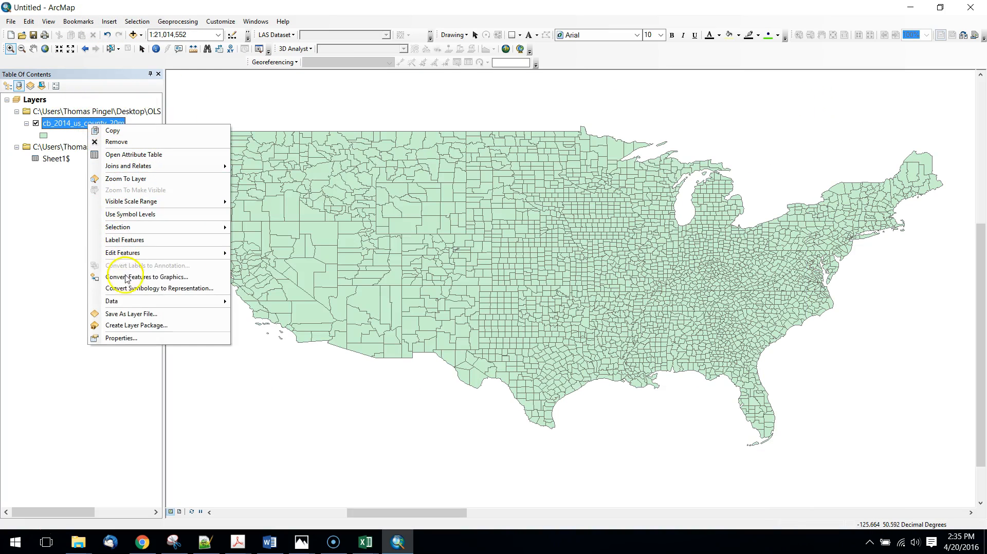
left_click(128, 300)
left_click(260, 314)
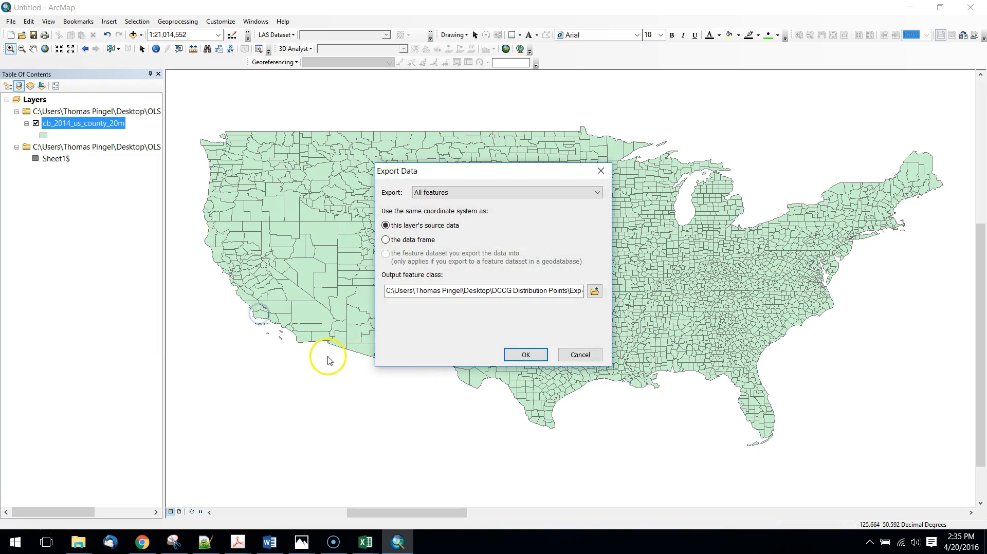
left_click(595, 291)
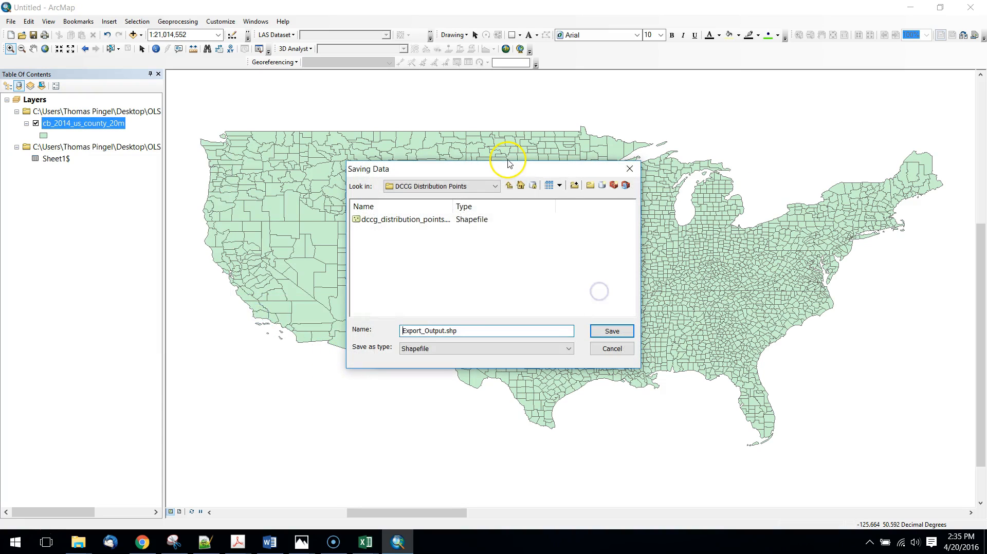
left_click(495, 185)
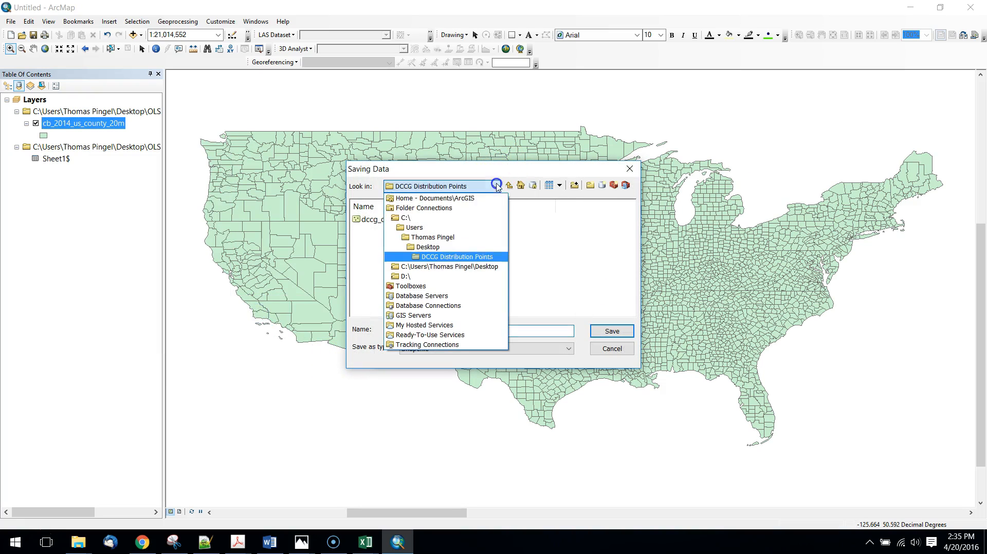
left_click(446, 244)
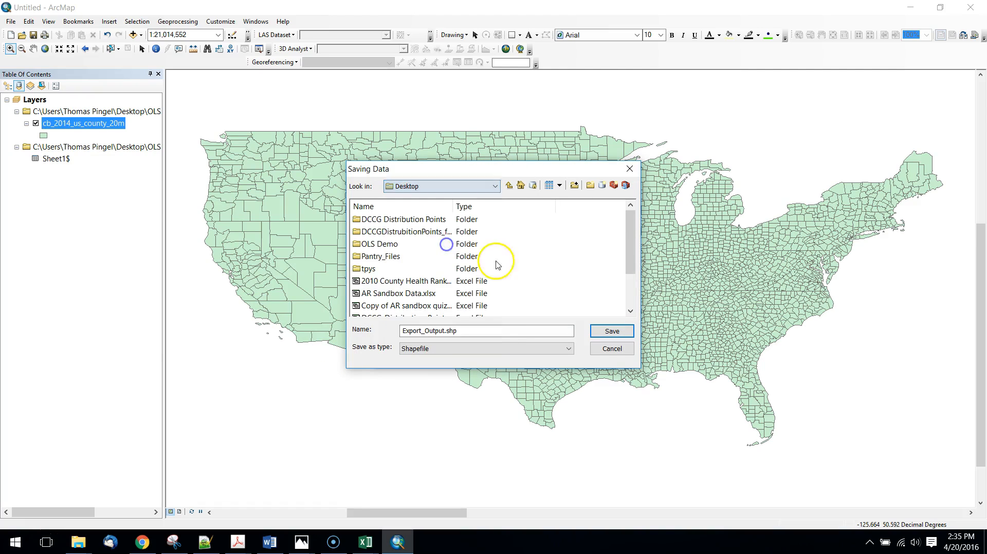
double_click(373, 244)
left_click(481, 331)
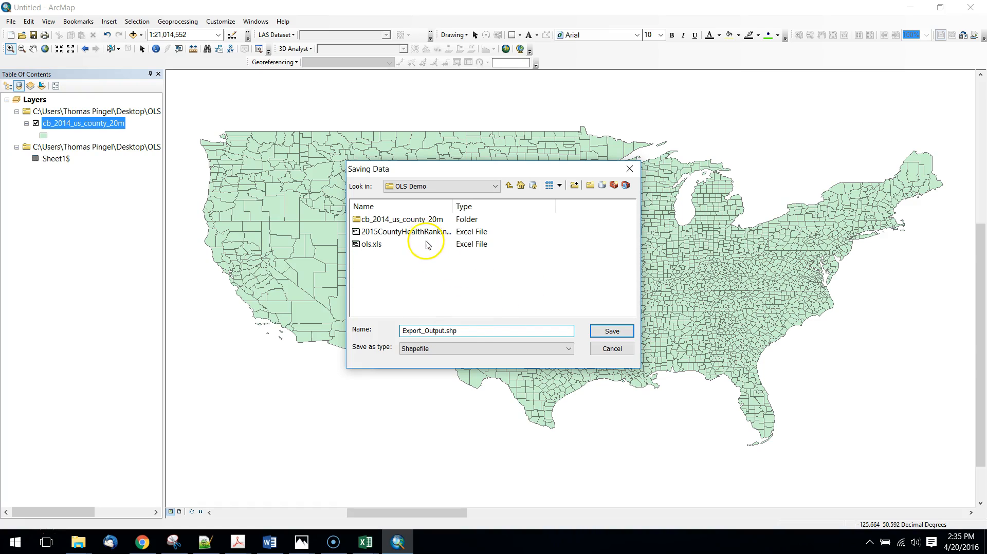
left_click_drag(465, 331, 389, 335)
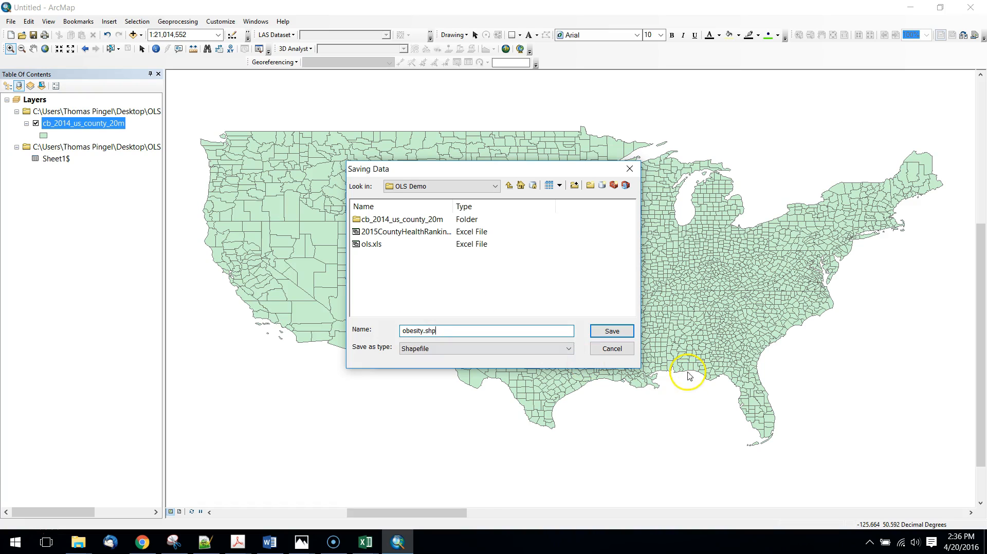
left_click(615, 332)
left_click(534, 354)
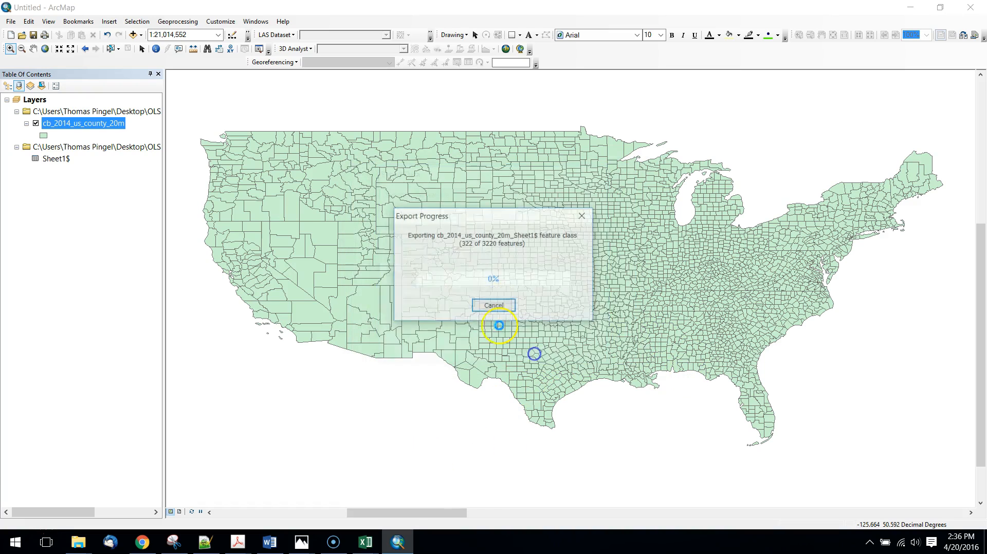
left_click(528, 317)
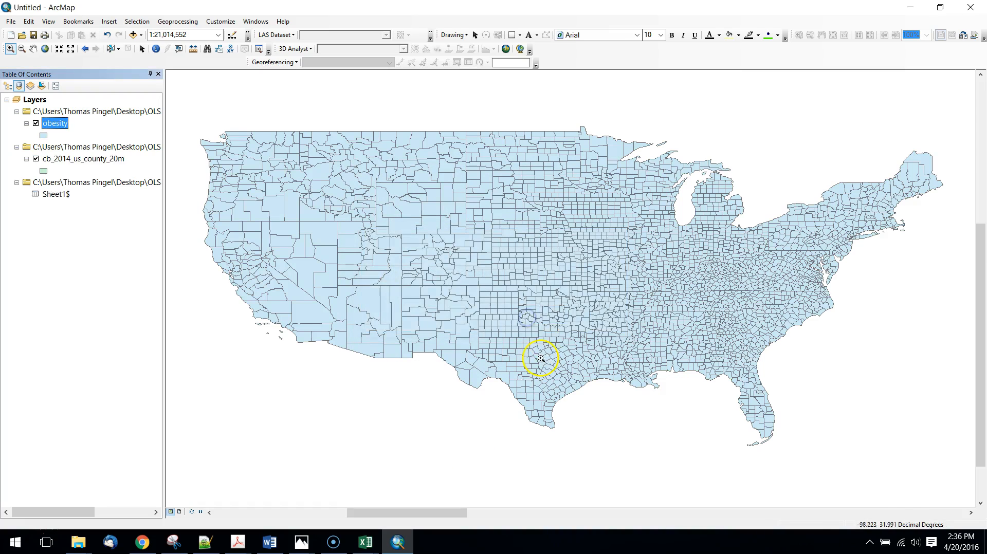
Step: Examine the prc_inacti and prc_obese fields in the obesity layer's attribute table
right_click(48, 123)
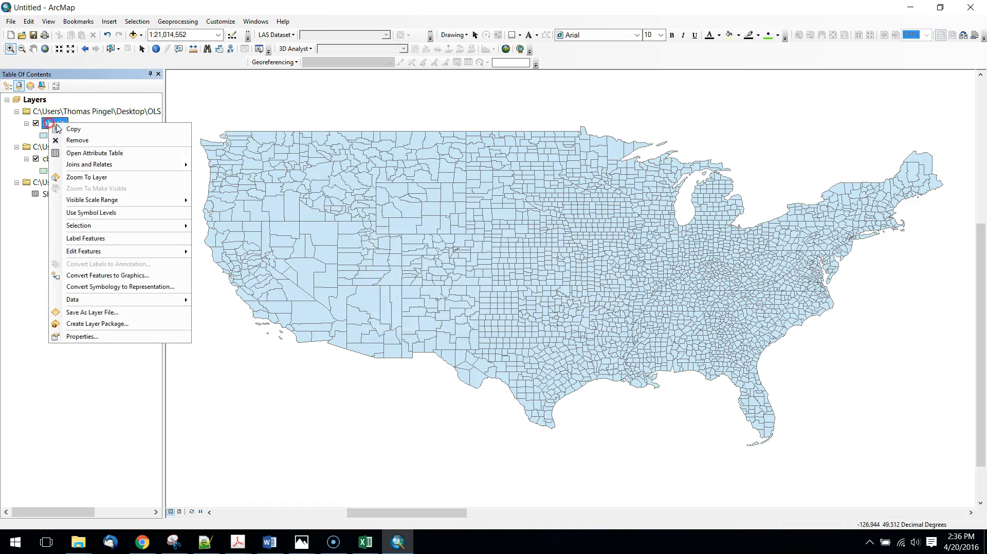
left_click(129, 153)
left_click_drag(223, 472, 301, 473)
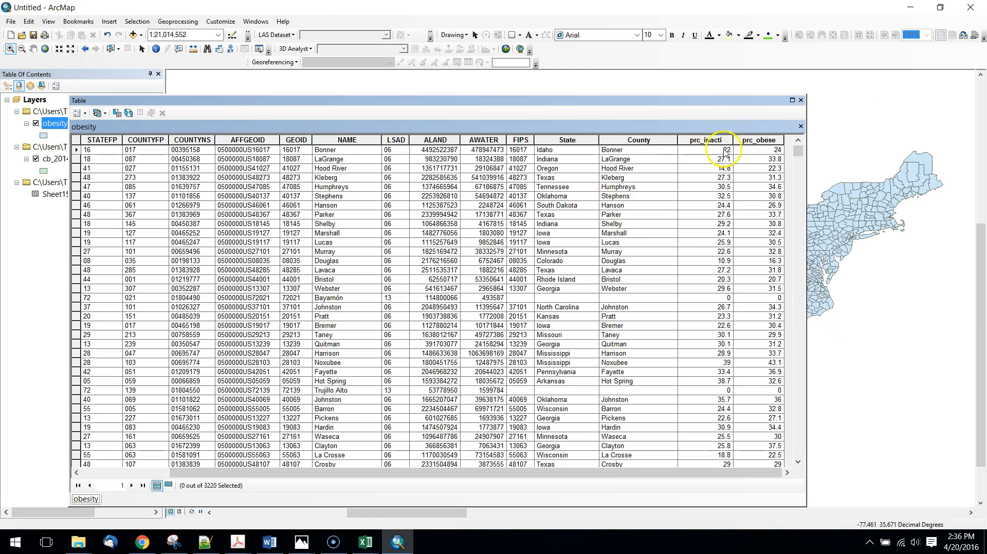
Step: Remove the original county layer and the Sheet1$ table from the map, leaving only the obesity layer
right_click(57, 148)
left_click(92, 152)
right_click(55, 149)
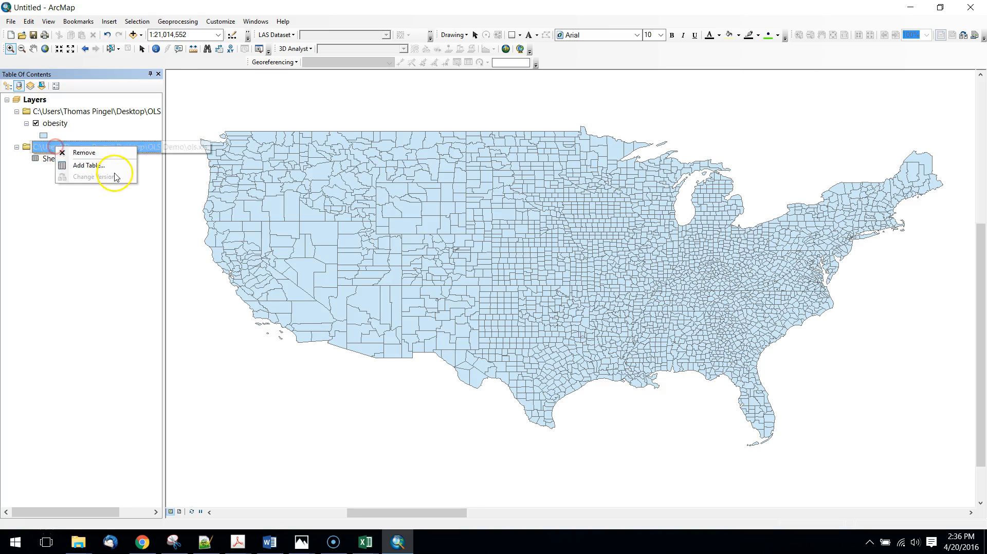
left_click(105, 151)
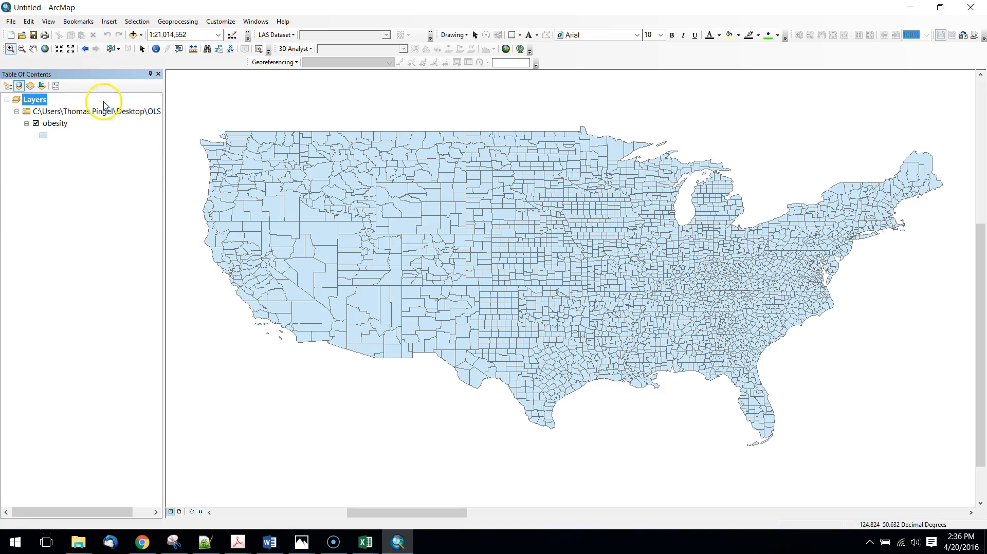
Step: Symbolize the obesity layer with graduated colors based on the prc_obese field
right_click(51, 123)
left_click(84, 335)
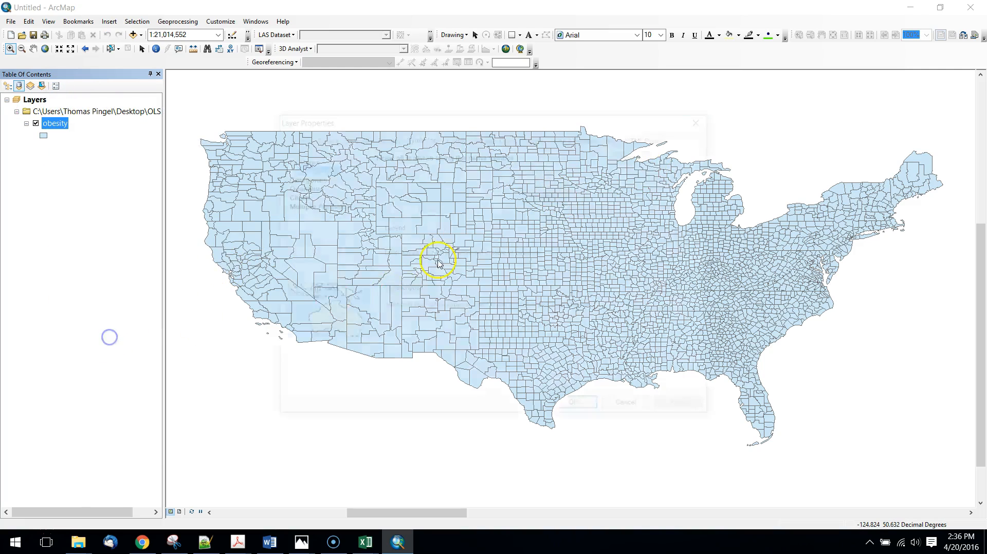
left_click(289, 187)
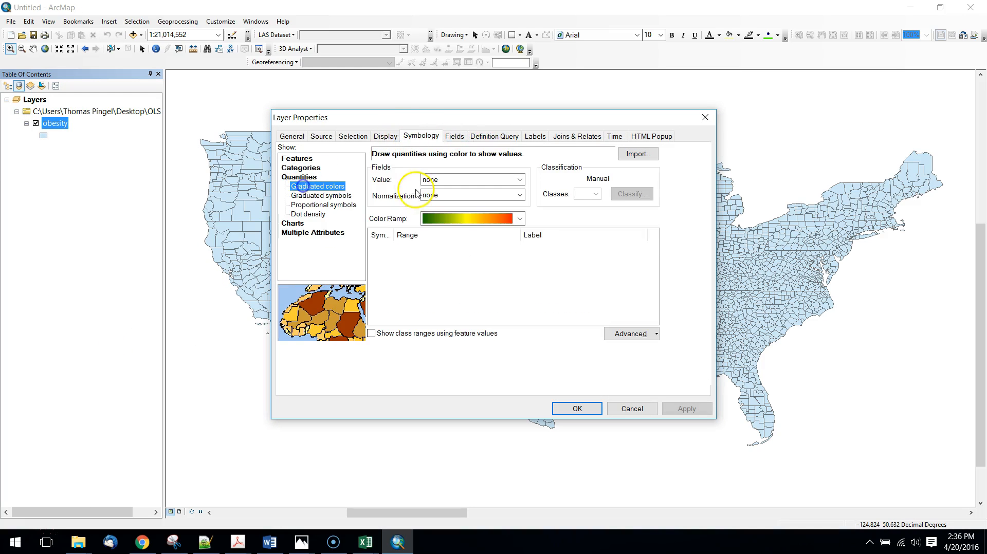
left_click(451, 179)
left_click(442, 223)
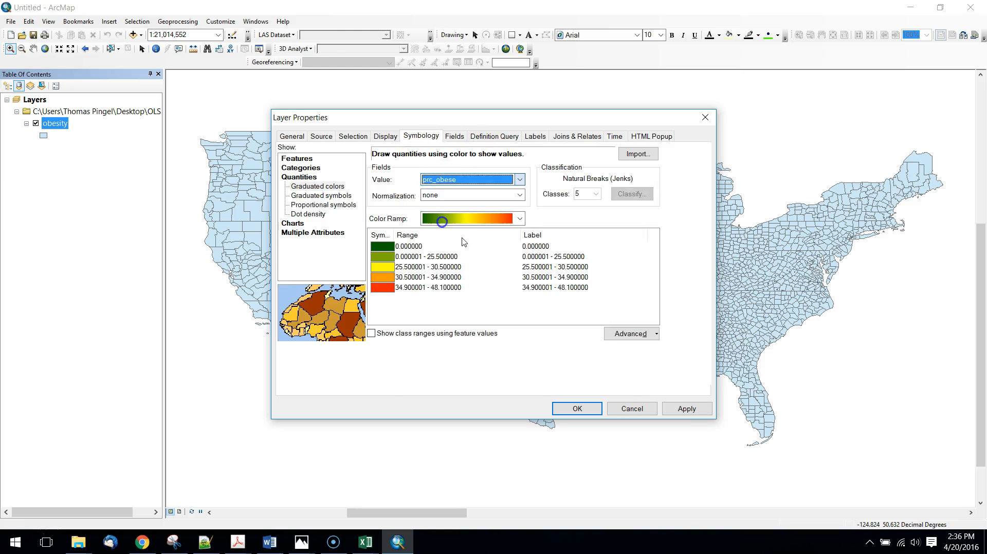
left_click(686, 406)
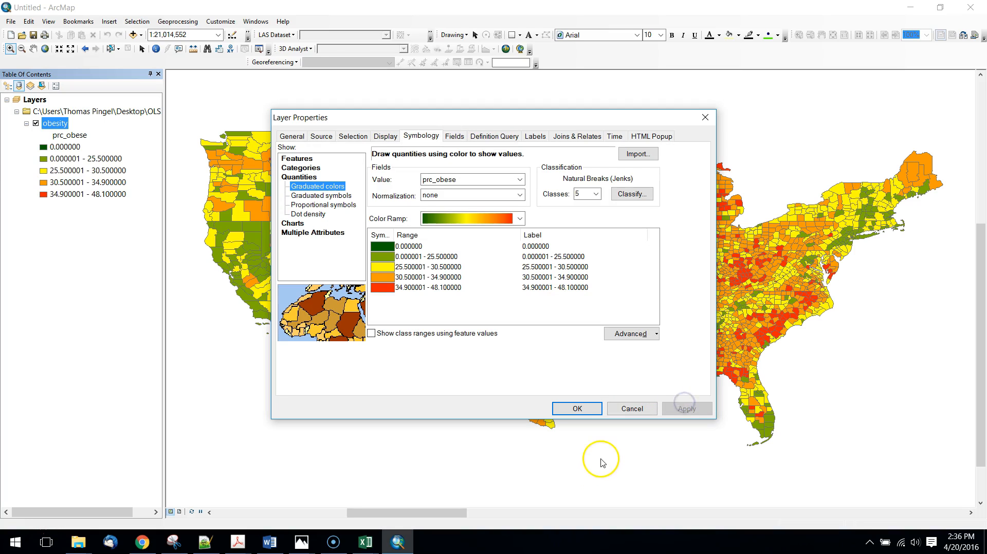
left_click(577, 408)
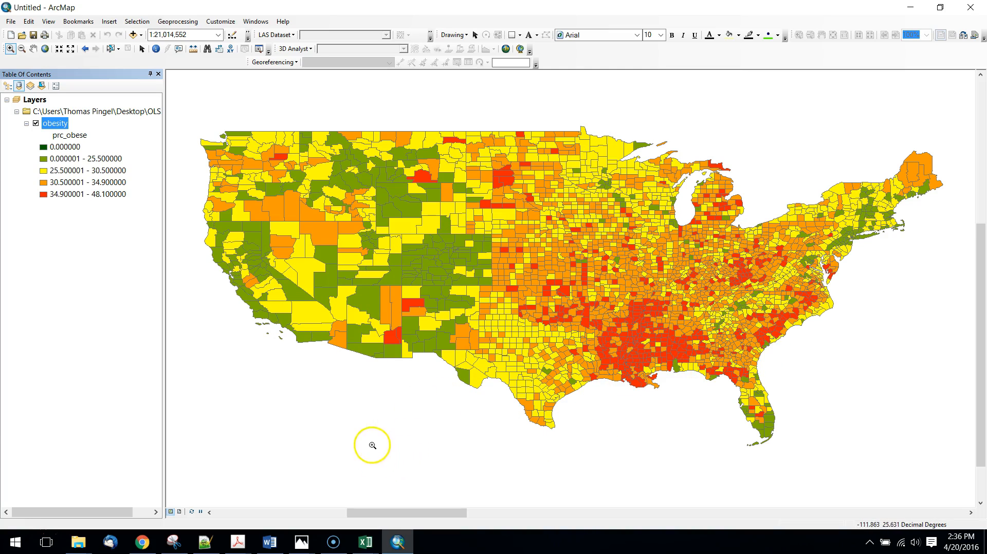
Step: Change the obesity layer's graduated color value field to prc_inacti
right_click(54, 123)
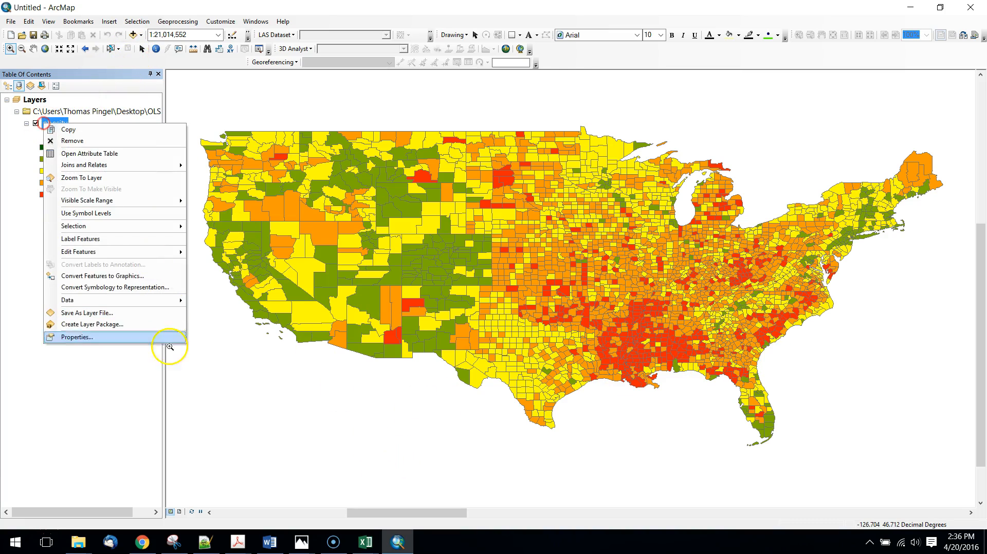
left_click(139, 338)
left_click(480, 180)
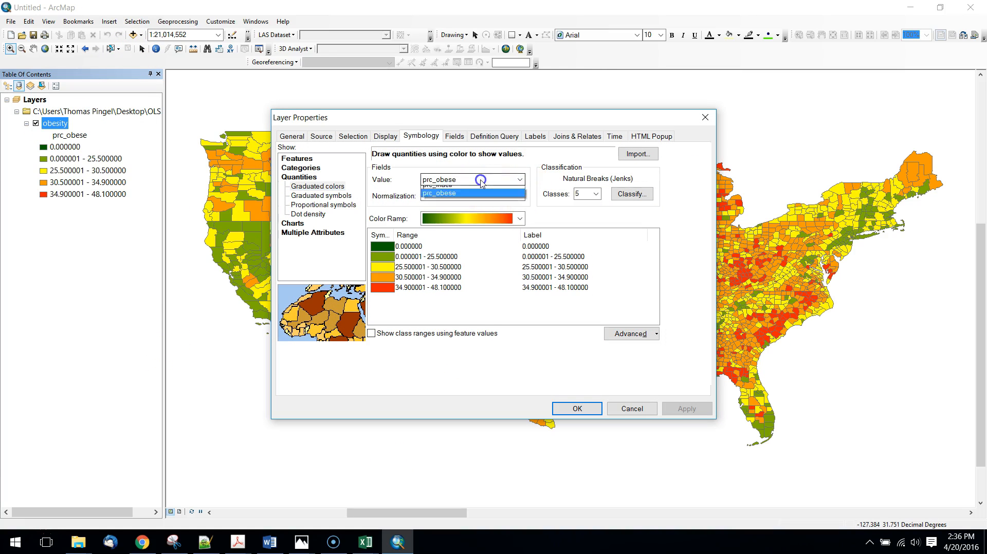
left_click(469, 213)
left_click(686, 410)
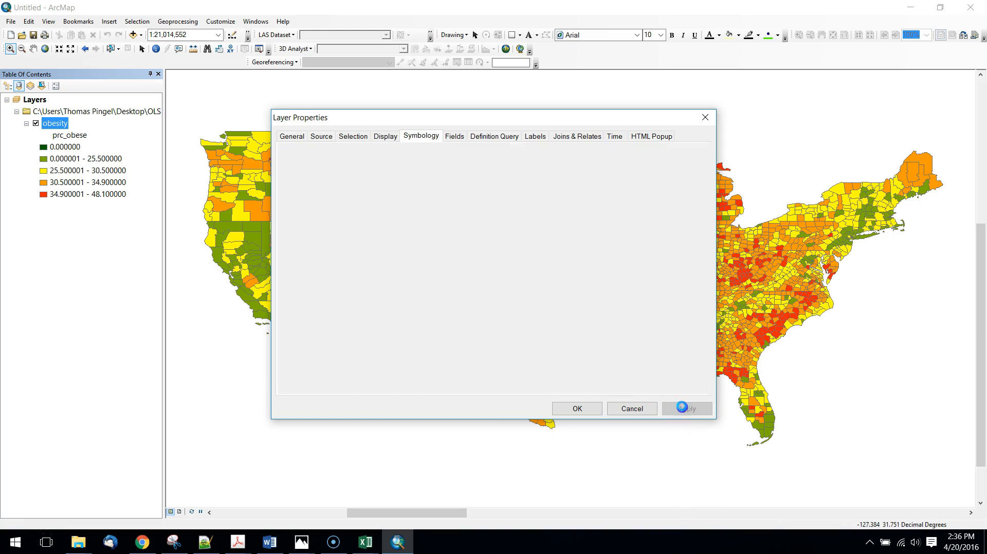
left_click(582, 409)
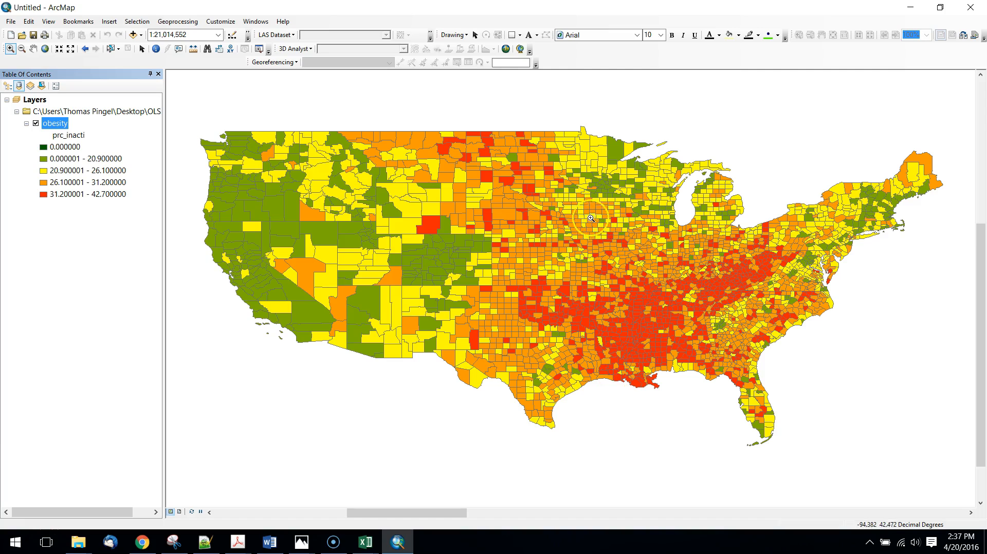
Step: Search the tools for "ordinary" and open the Ordinary Least Squares tool
left_click(178, 23)
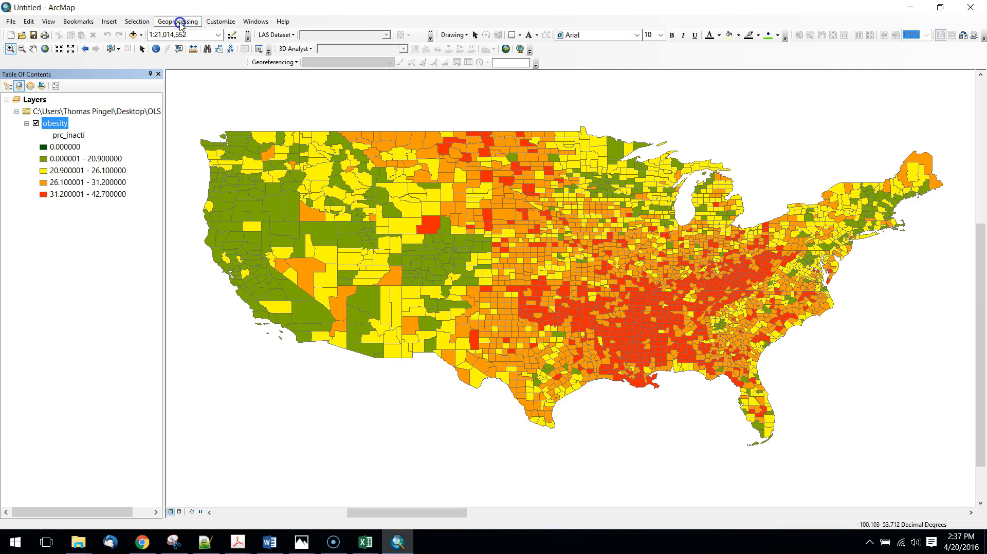
left_click(216, 23)
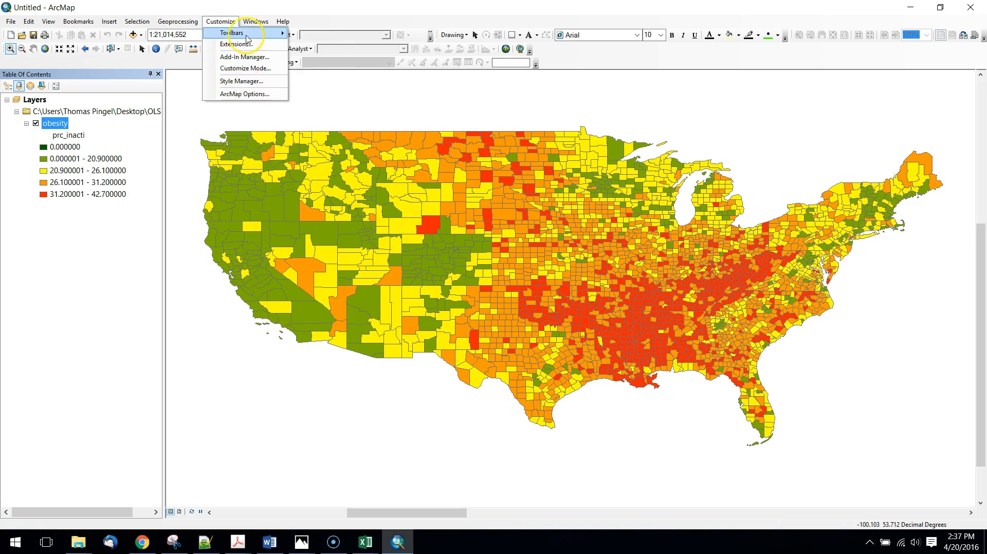
left_click(255, 21)
left_click(266, 91)
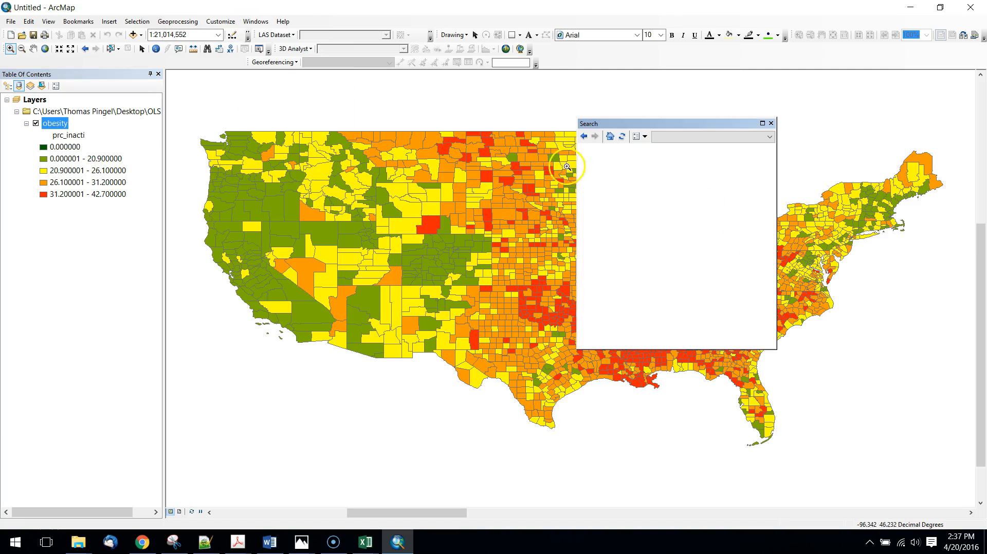
left_click(609, 138)
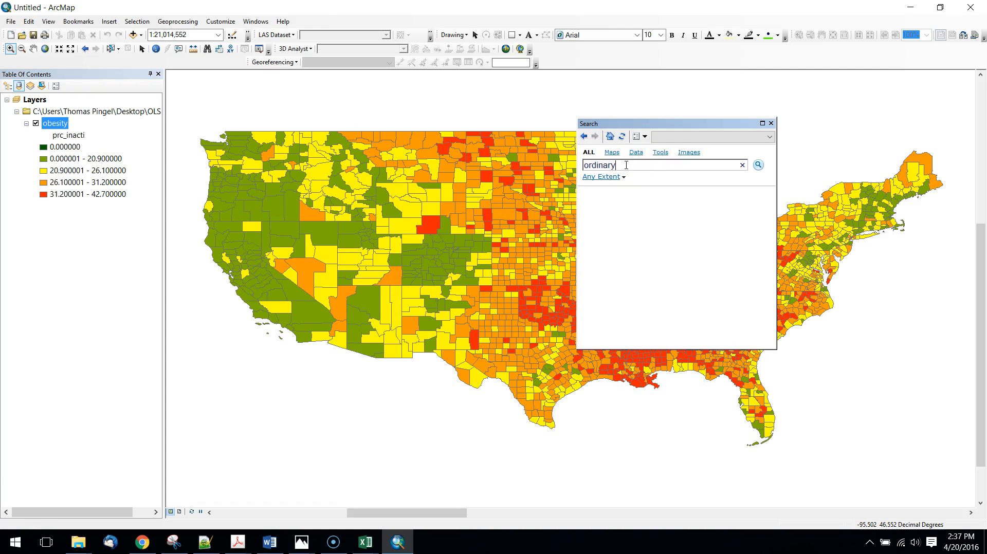
key("Return")
left_click(640, 202)
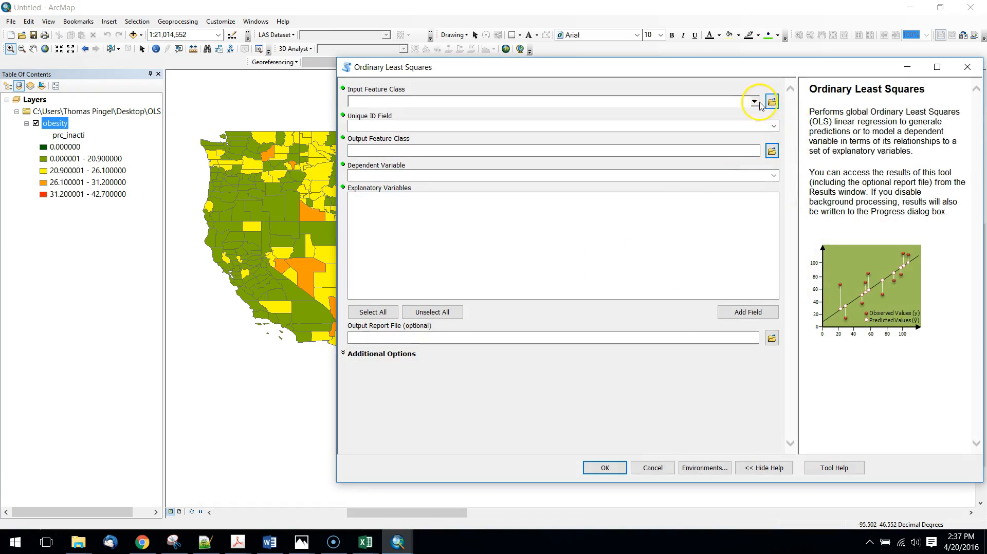
Step: Set obesity as the input feature class, and check which fields are offered for the unique ID and the dependent variable
left_click(755, 101)
left_click(379, 114)
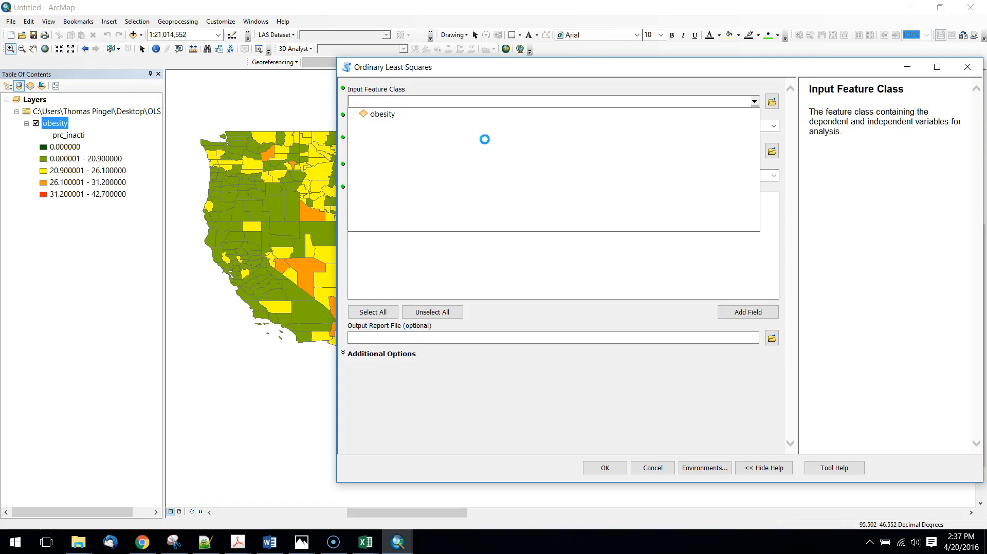
left_click(774, 127)
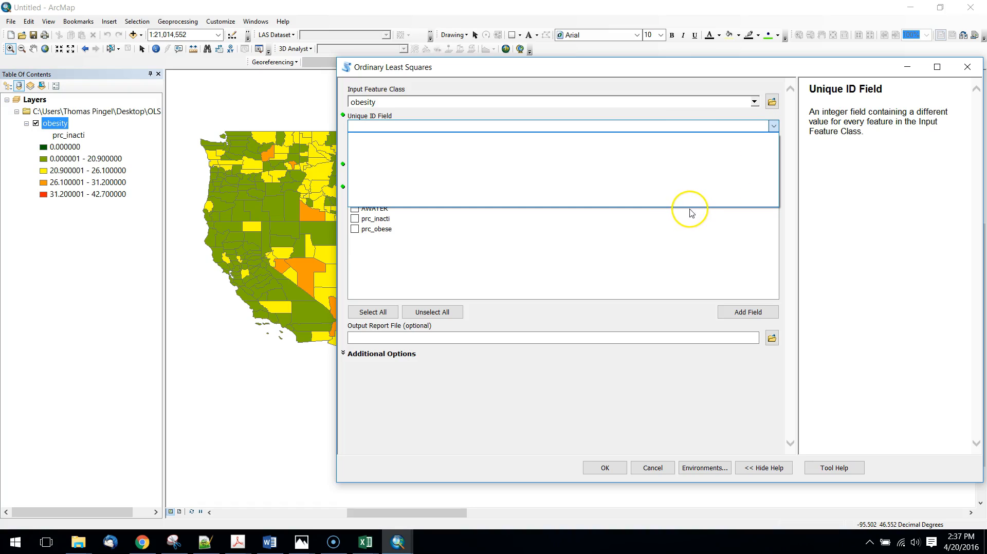
left_click(559, 259)
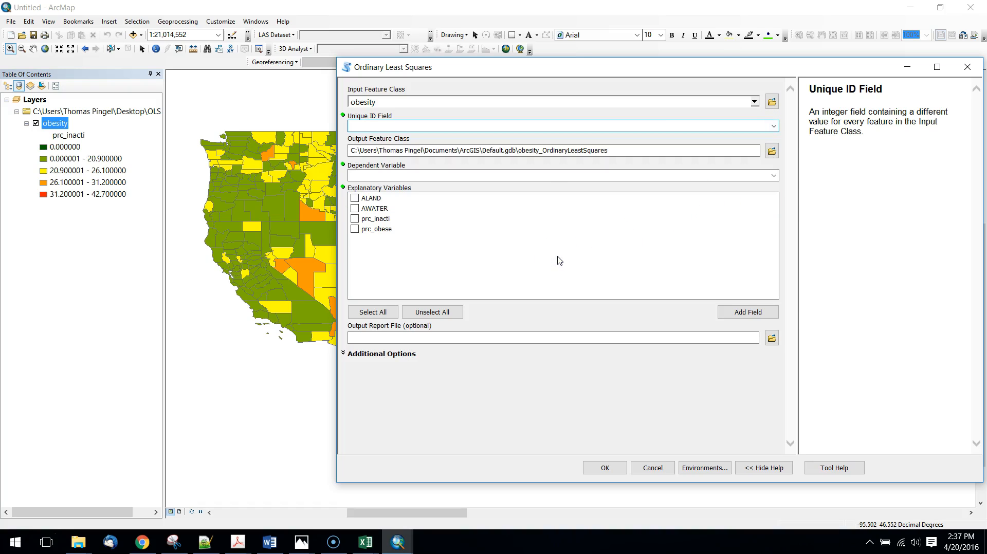
left_click(773, 175)
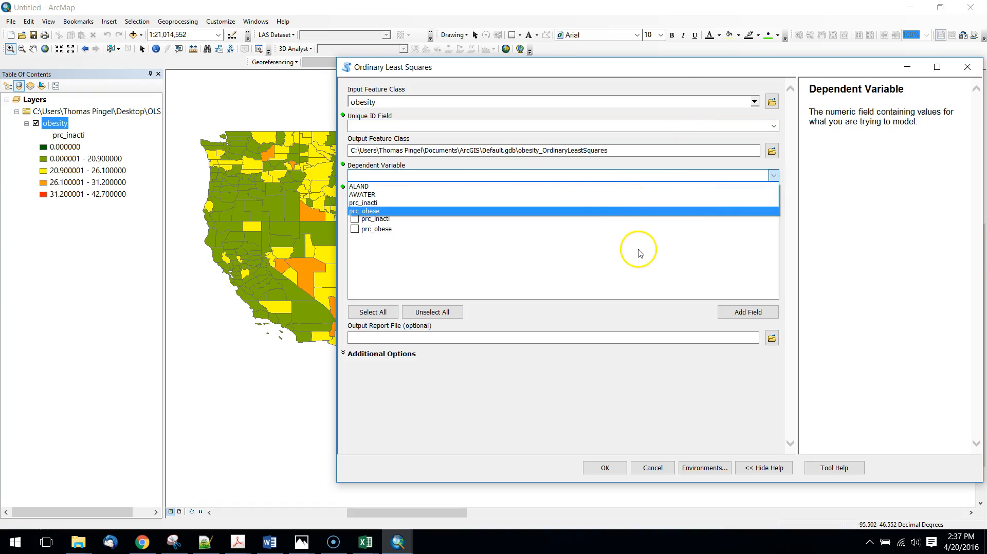
left_click(593, 274)
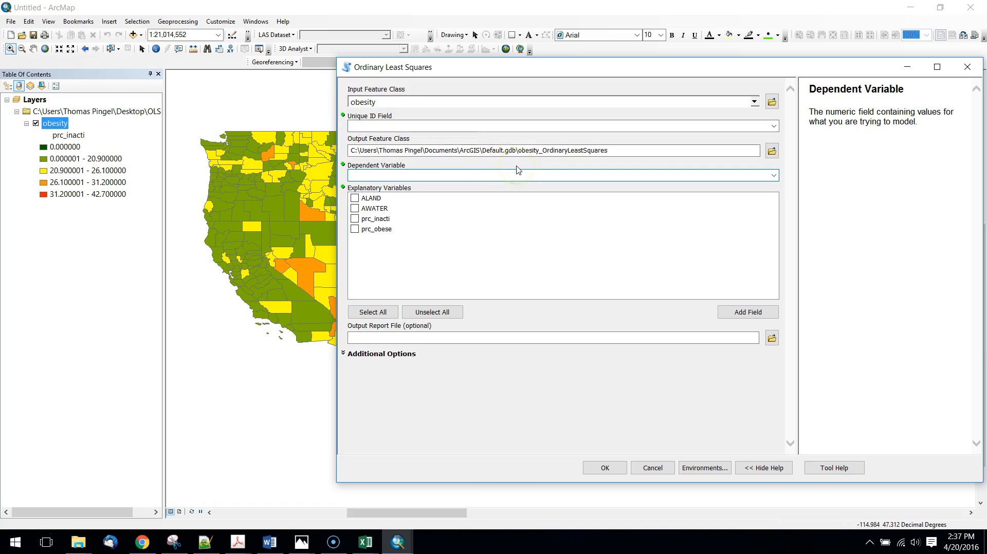
Step: Cancel the Ordinary Least Squares tool and open the Esri article on converting a string field to a number field in Chrome
left_click(503, 129)
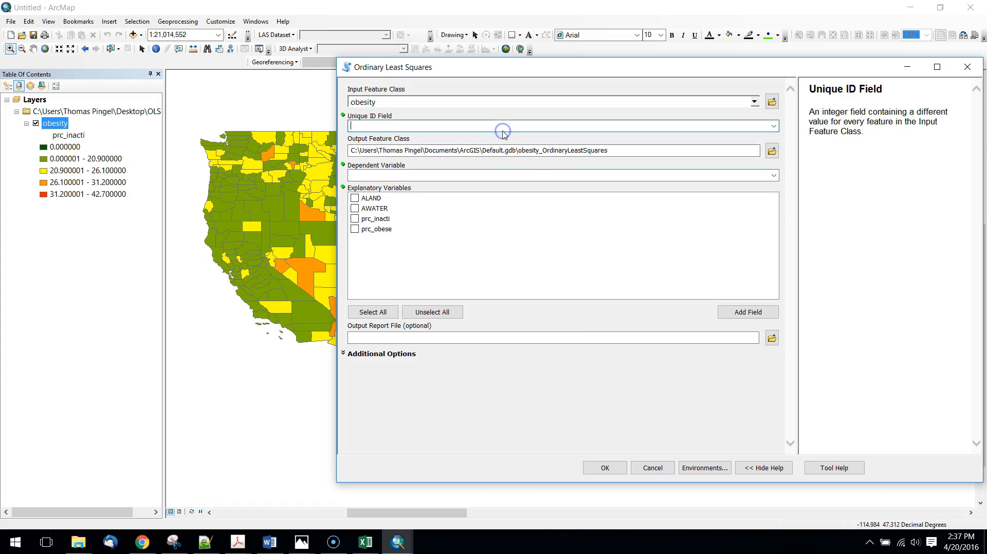
left_click(648, 466)
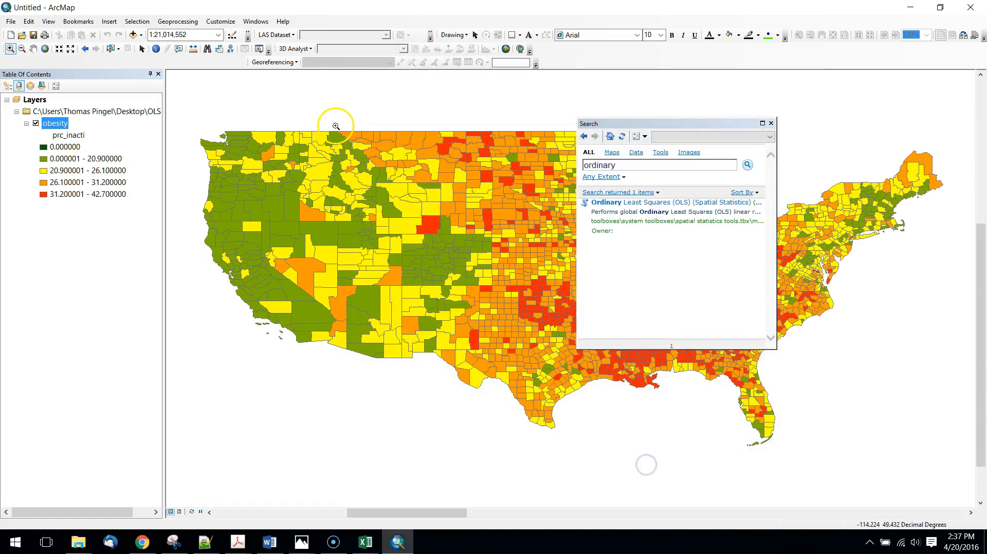
left_click(143, 542)
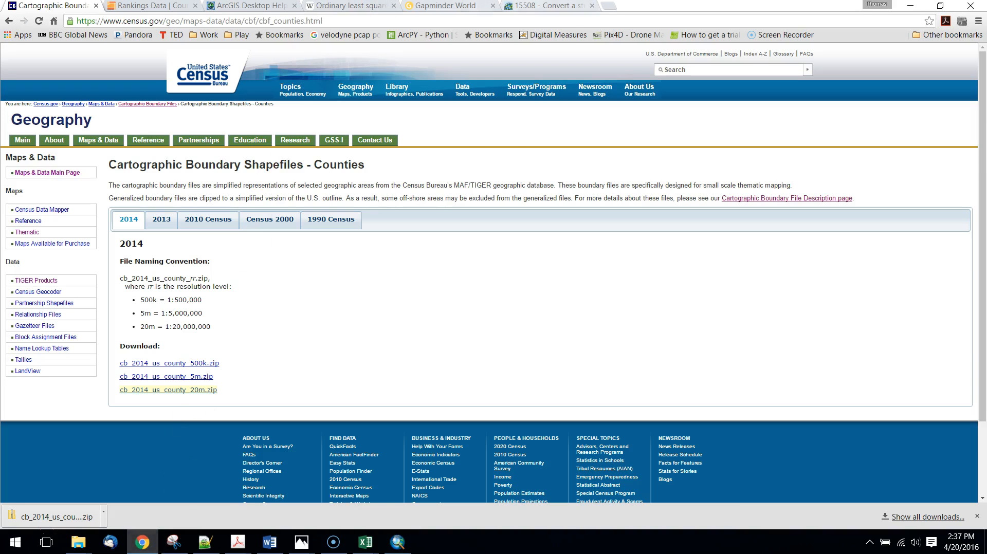
left_click(548, 6)
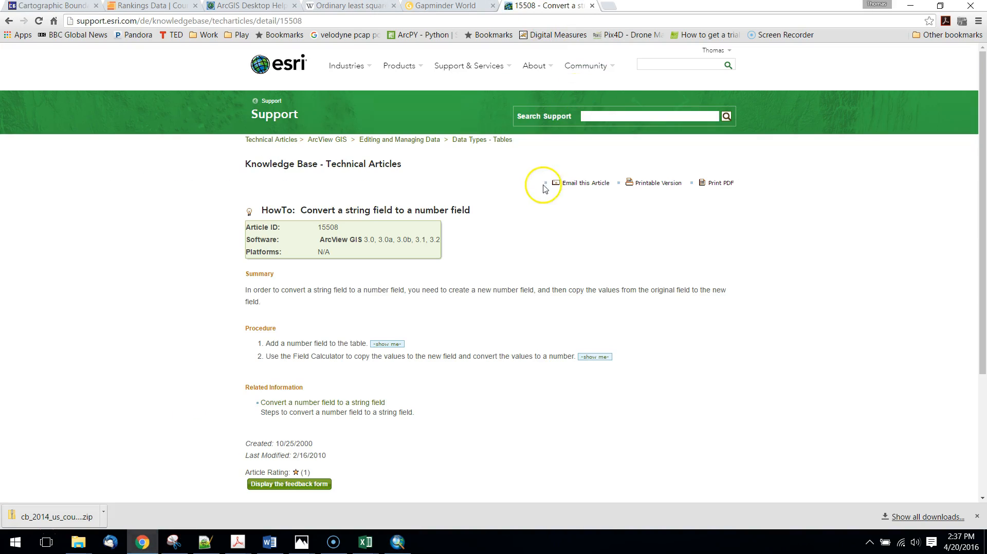
left_click(7, 21)
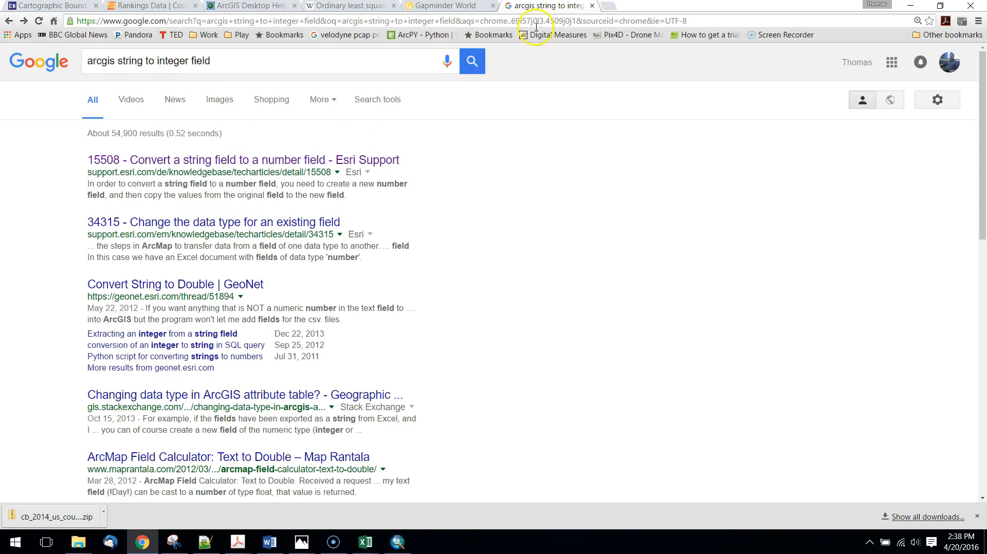
left_click(157, 159)
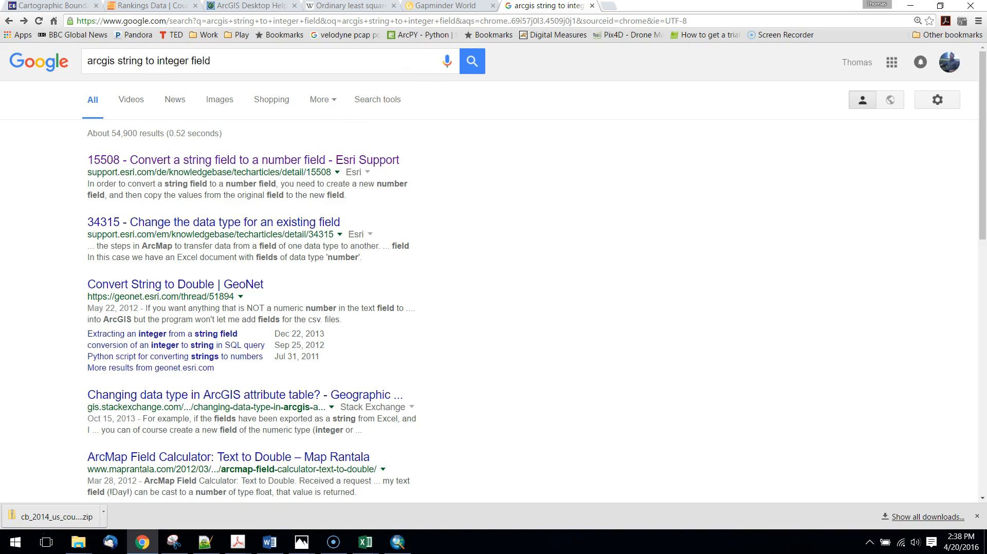
left_click(152, 160)
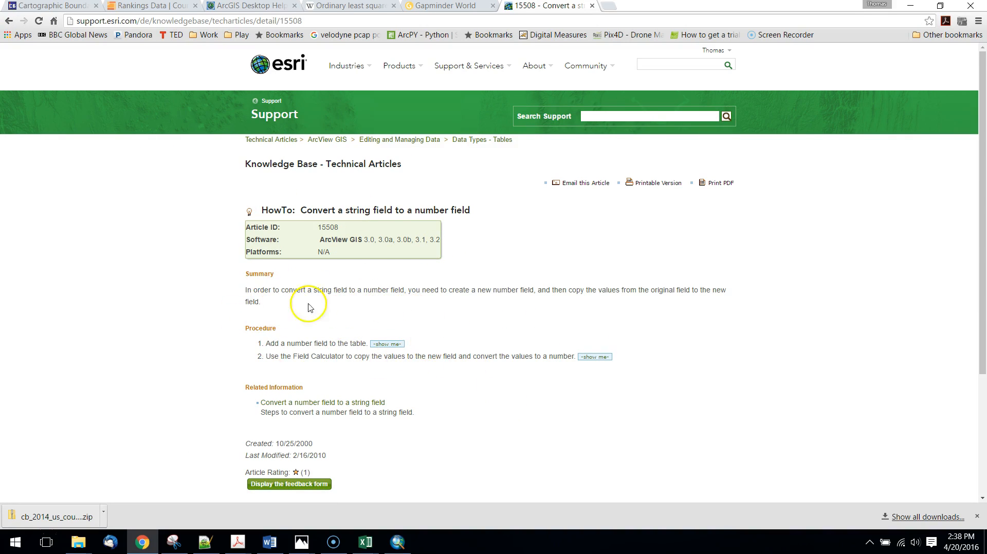
right_click(387, 344)
left_click(391, 354)
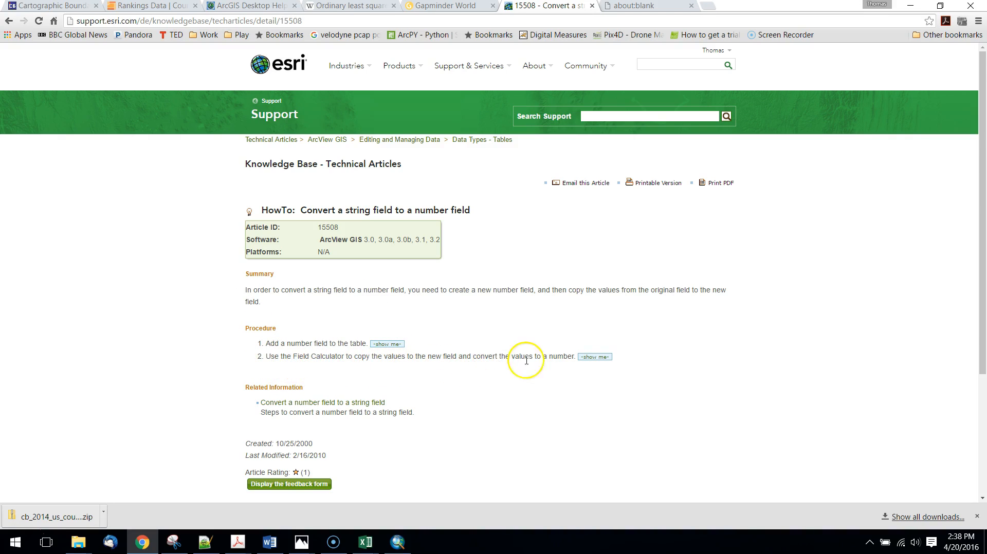
left_click(585, 359)
left_click(596, 368)
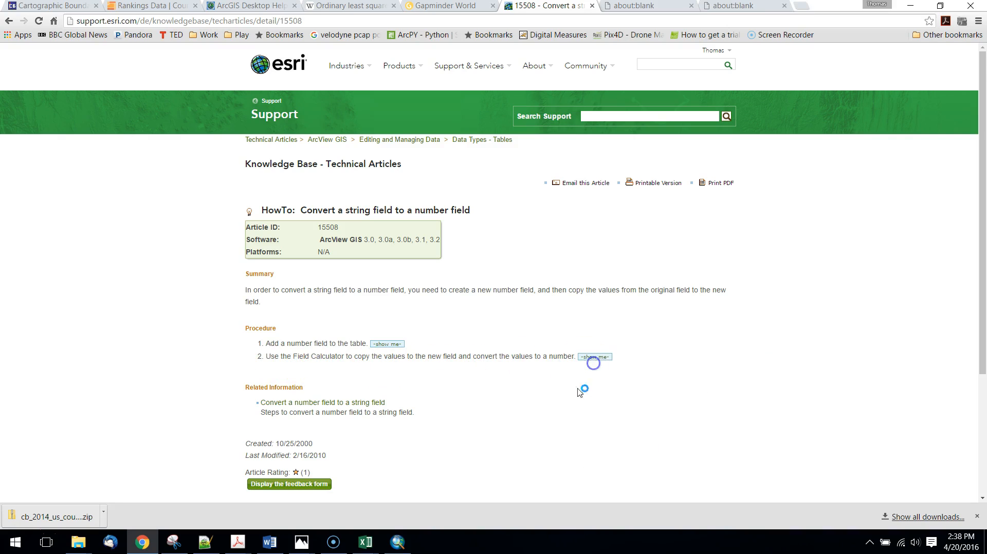
left_click(690, 7)
left_click(692, 6)
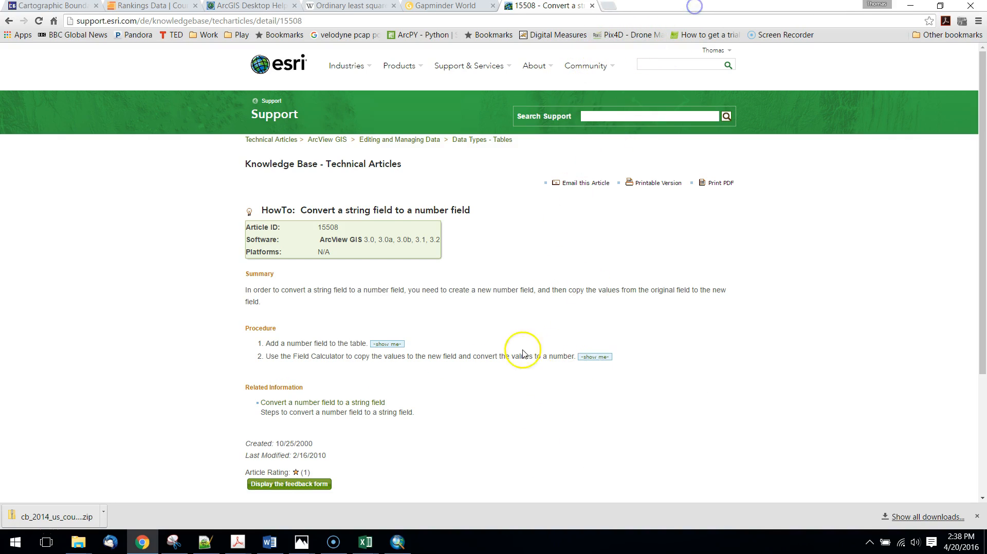
Step: Expand and read the article's instructions for adding a number field and for copying values with the Field Calculator
left_click(387, 344)
scroll(528, 378, "down", 3)
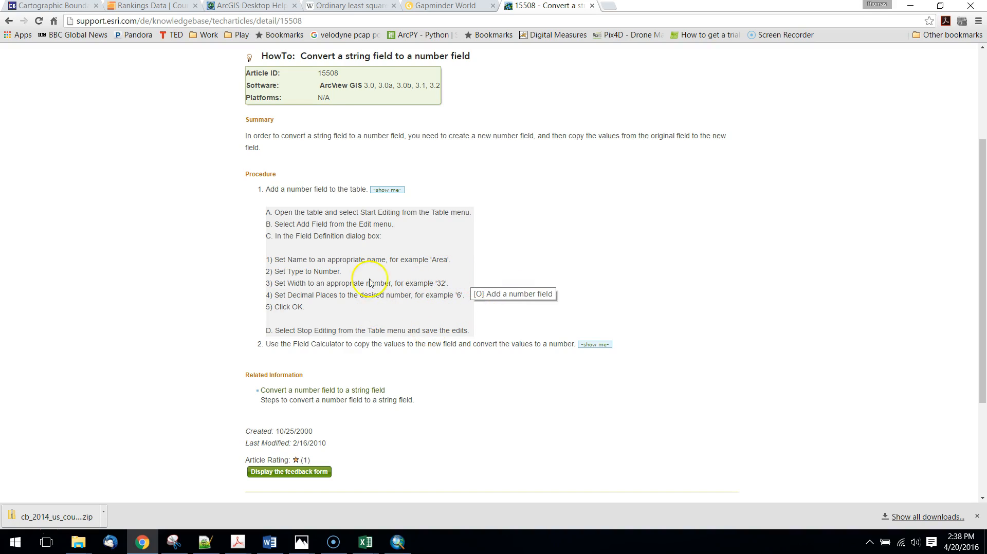
left_click(596, 345)
scroll(457, 401, "down", 1)
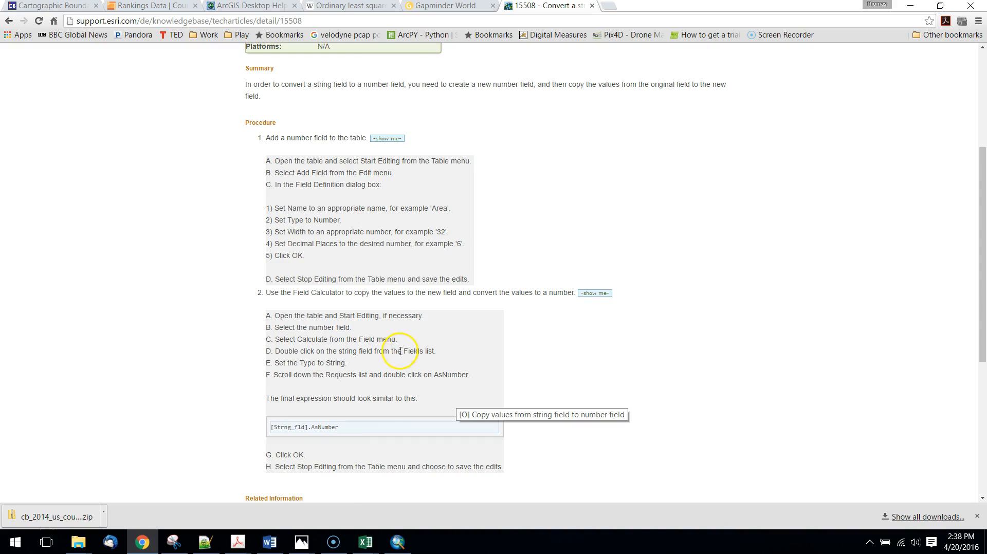
Step: Switch back to ArcMap, close the tool search, and open the obesity layer's attribute table
left_click(397, 542)
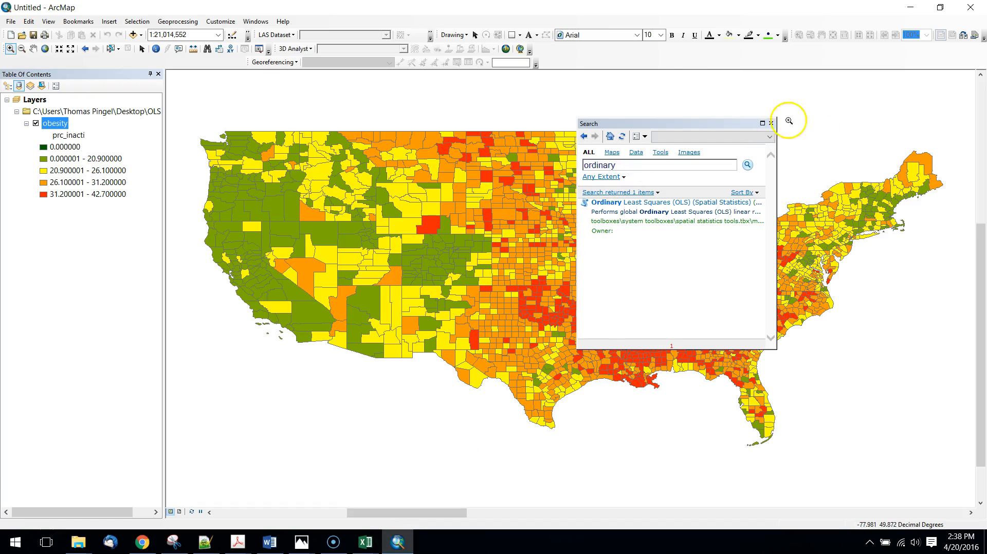
left_click(771, 123)
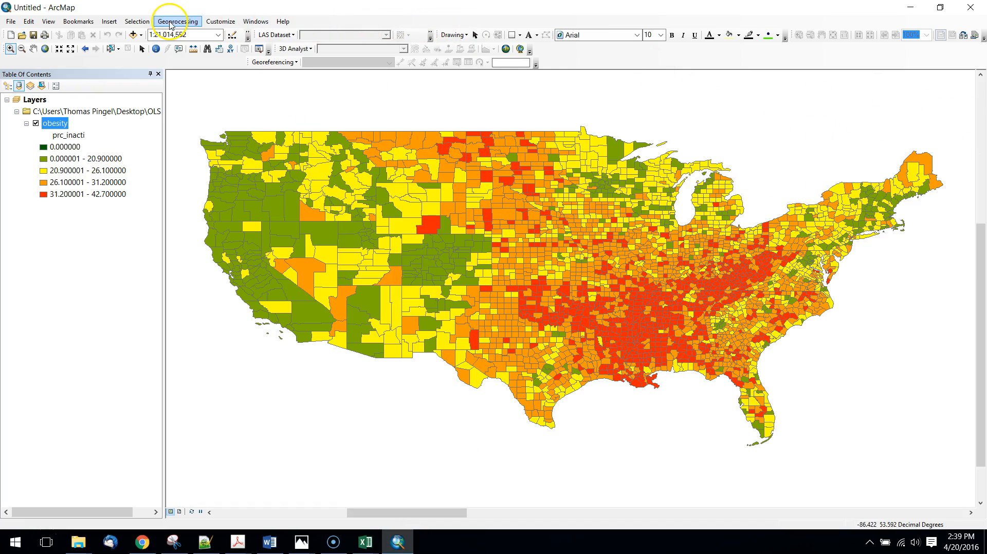
left_click(230, 21)
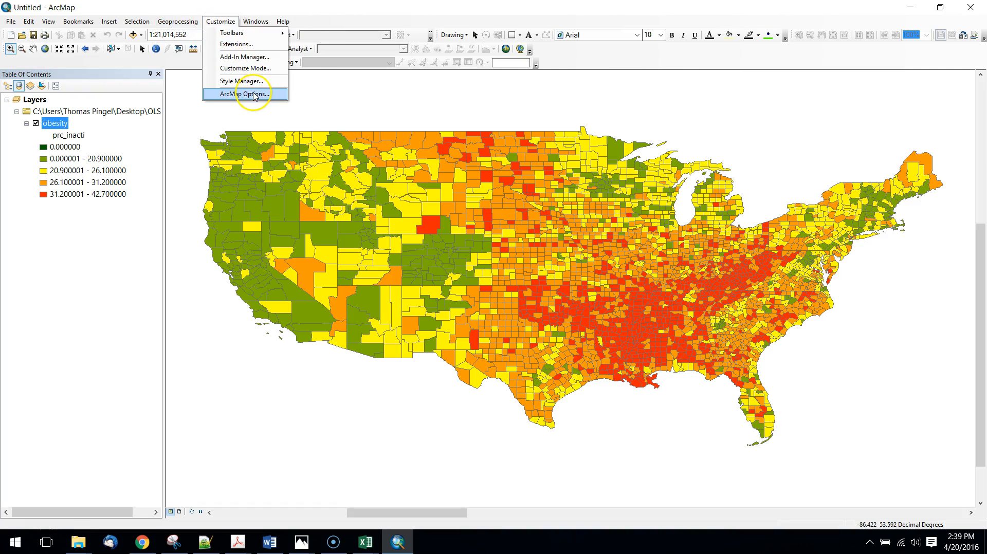
right_click(56, 126)
left_click(92, 167)
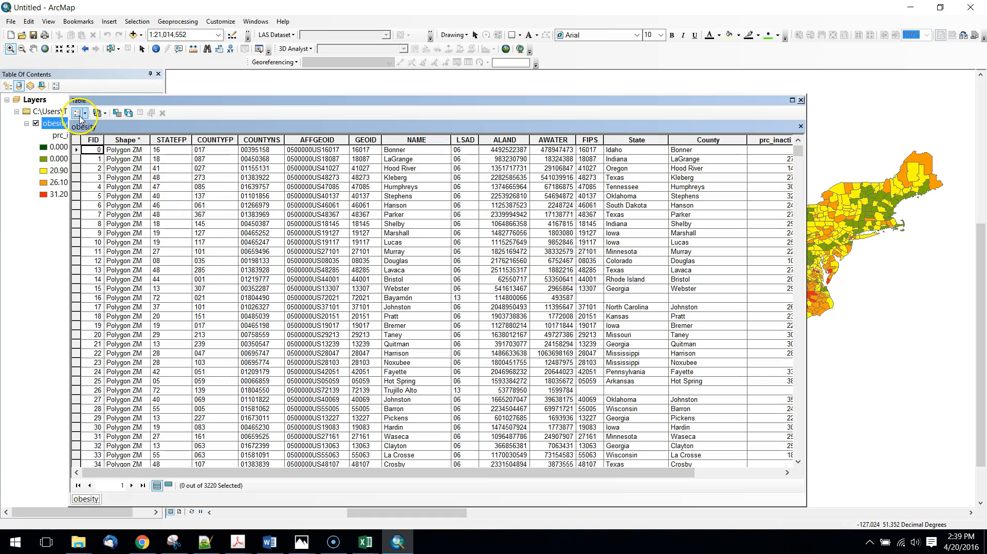
Step: Add a Long Integer field named id with precision 0 to the obesity table
left_click(79, 113)
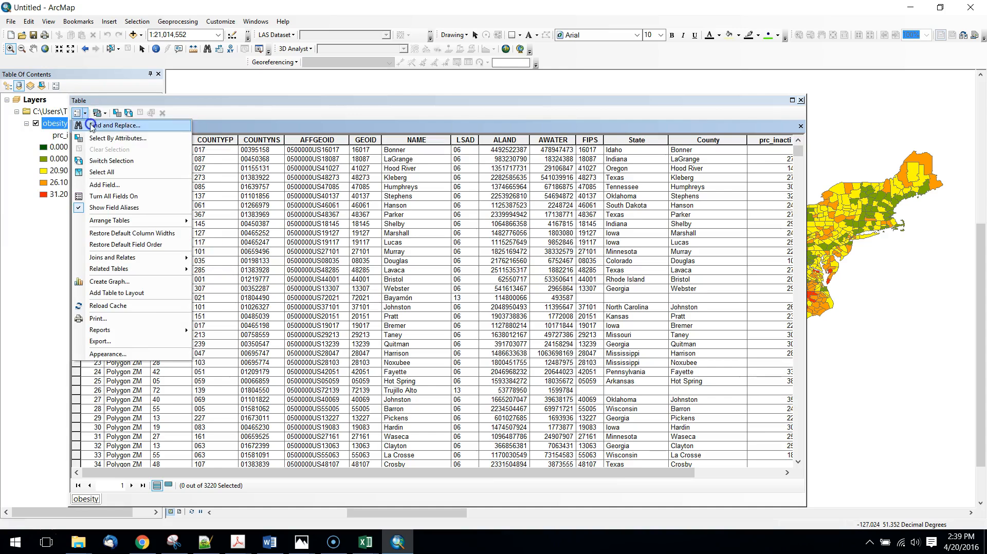
left_click(107, 185)
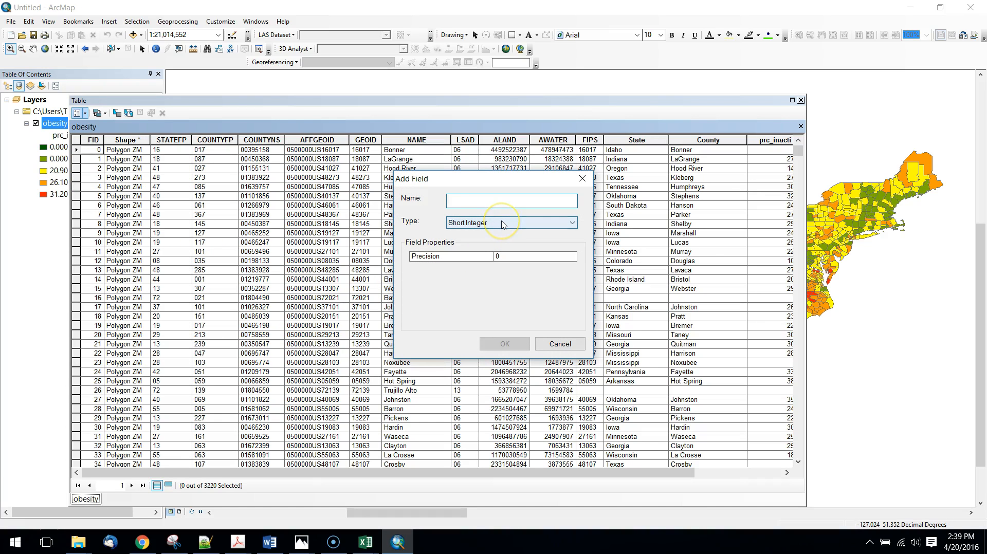
type("id")
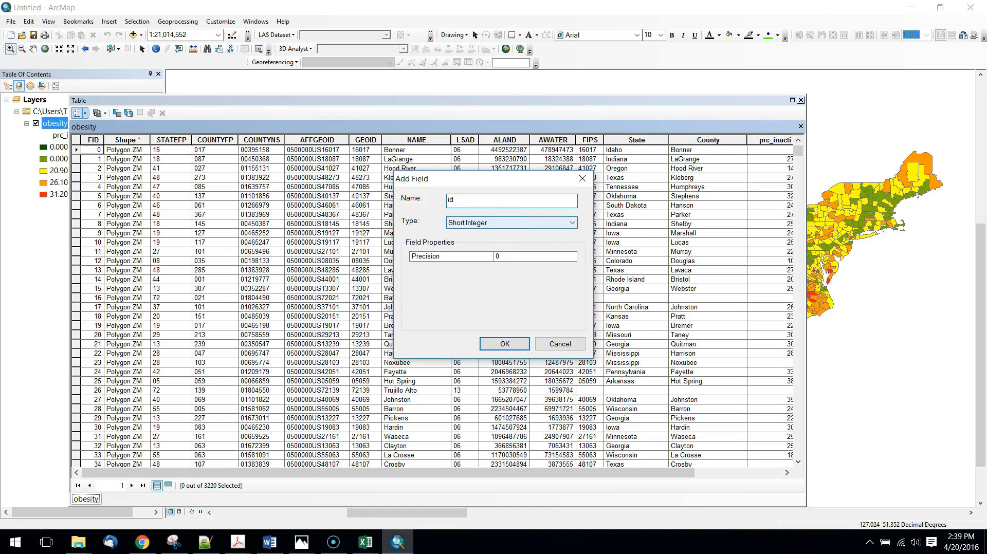
left_click(498, 224)
left_click(489, 242)
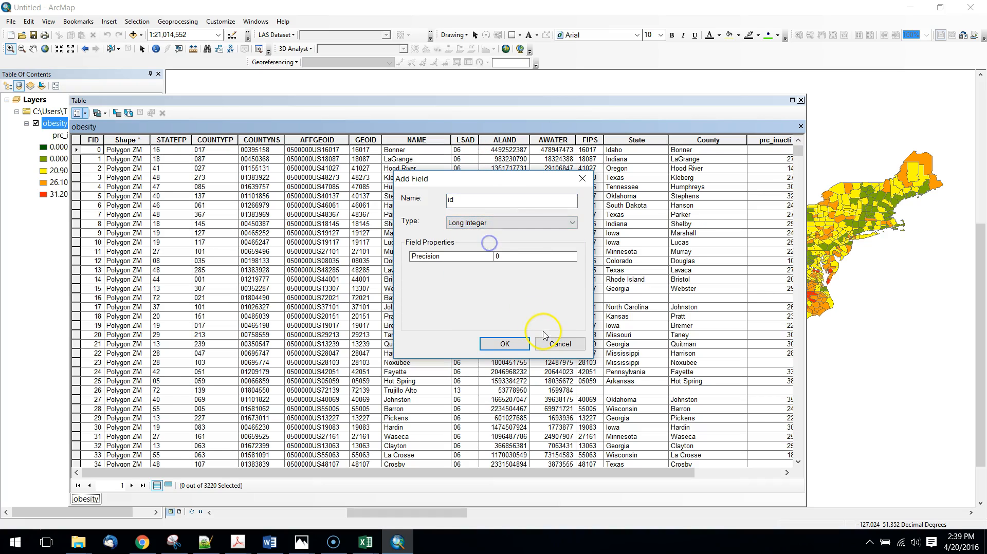
left_click(509, 260)
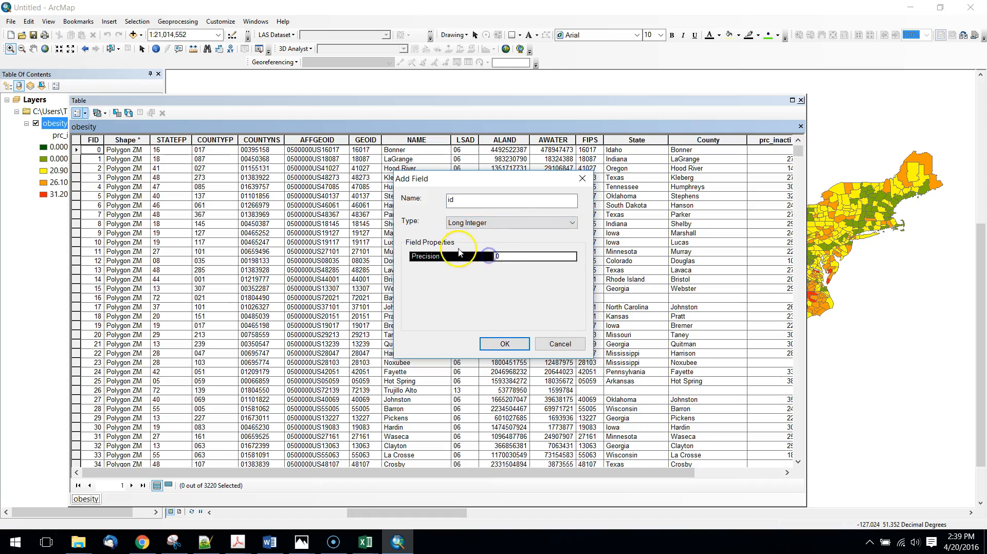
left_click(513, 257)
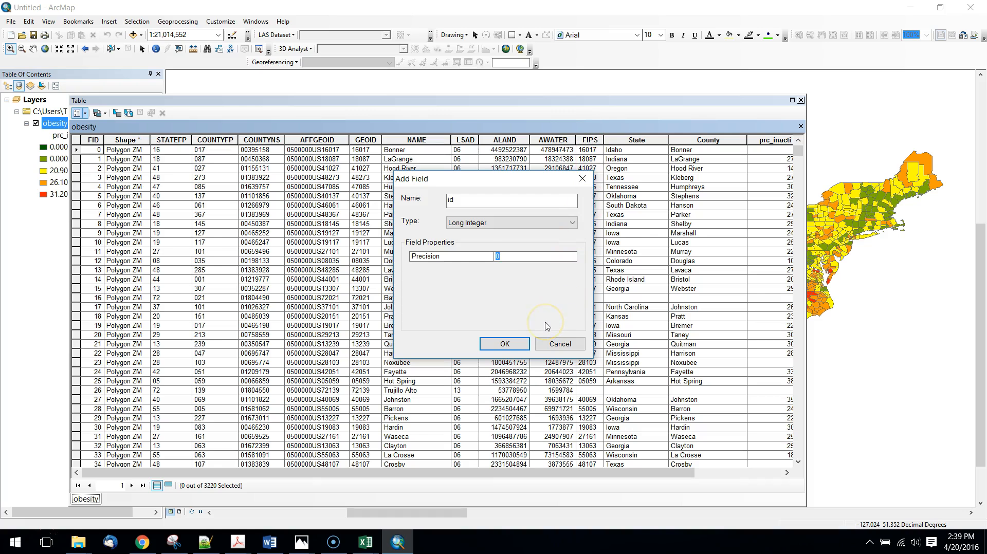
left_click(491, 343)
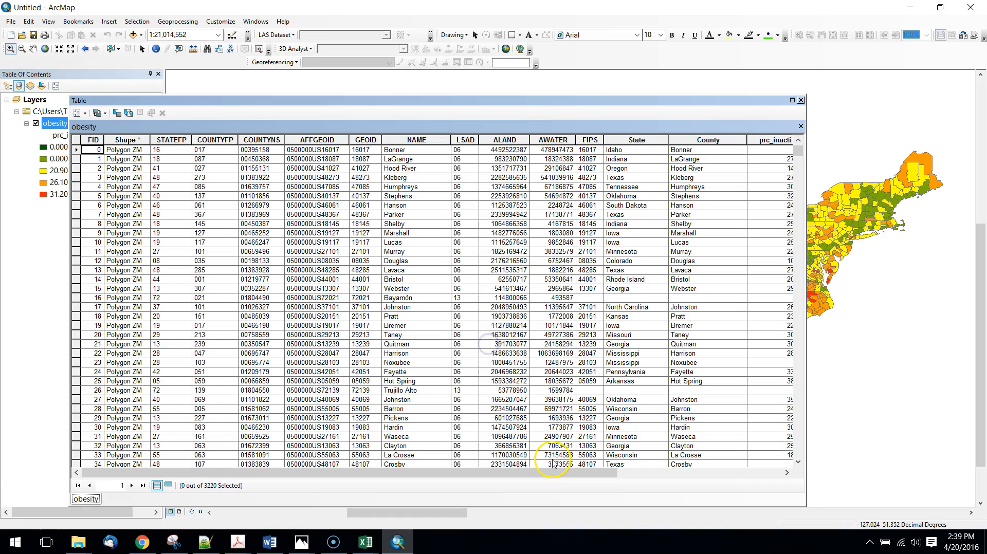
Step: Open the Field Calculator for the id field outside an edit session, consulting the Esri article on the procedure
left_click_drag(599, 473, 735, 472)
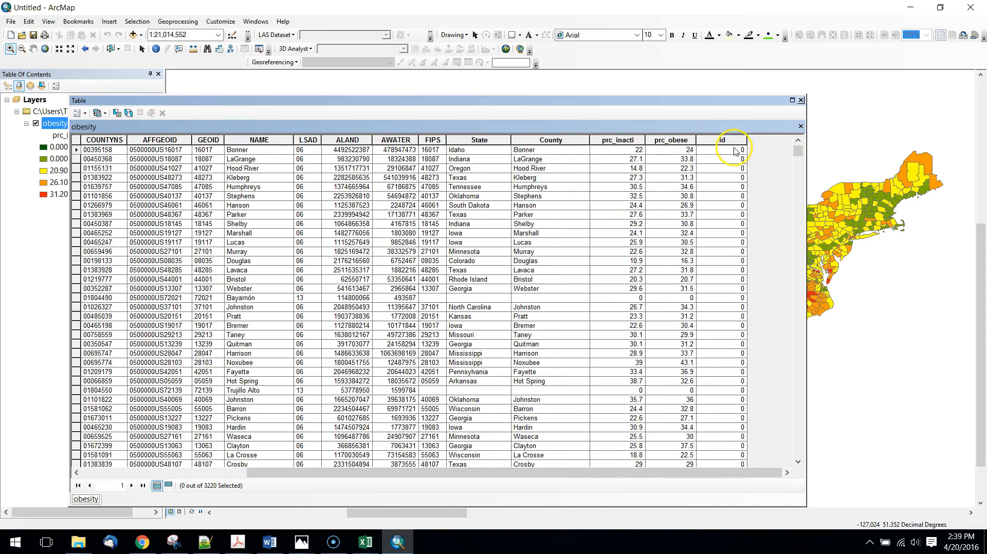
key("alt+Tab")
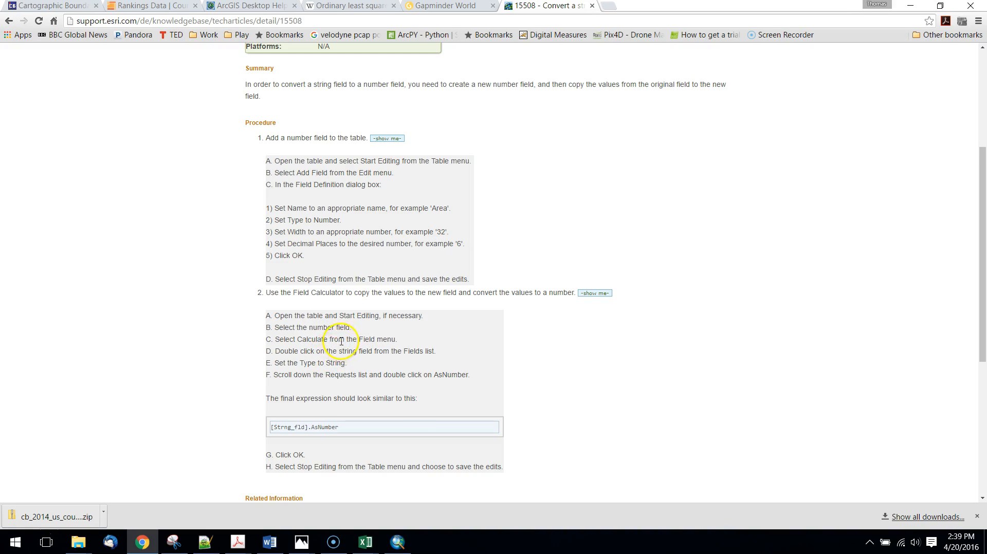
key("alt+Tab")
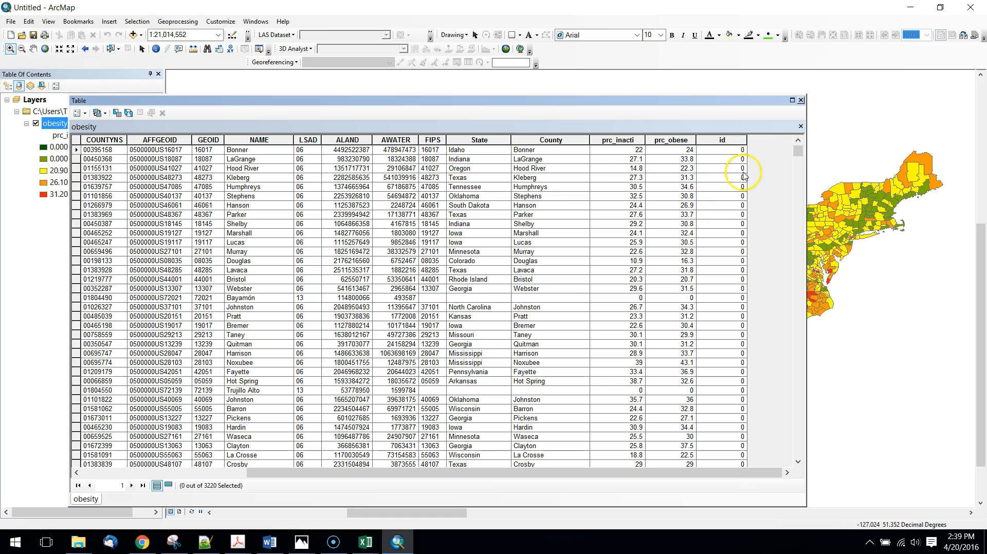
left_click(719, 140)
right_click(720, 140)
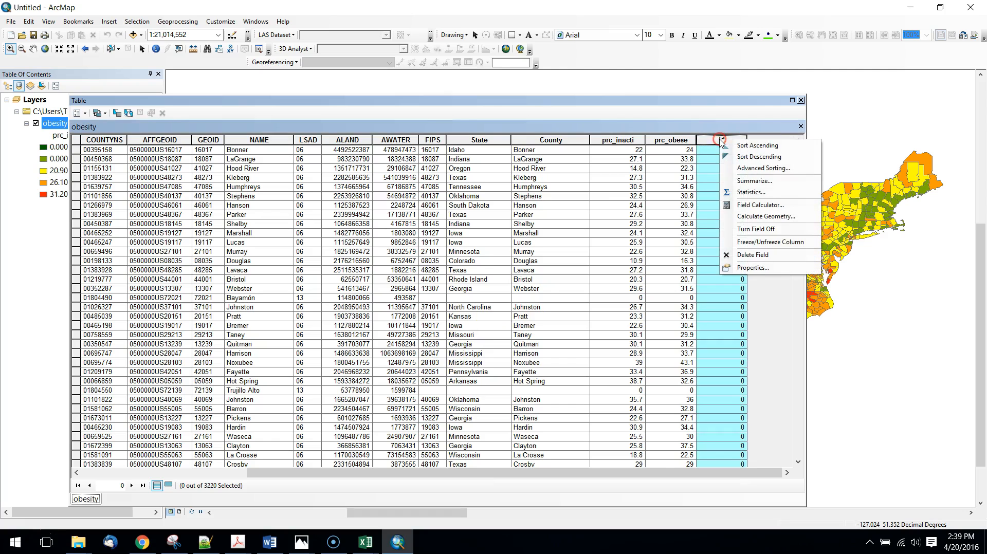
left_click(755, 205)
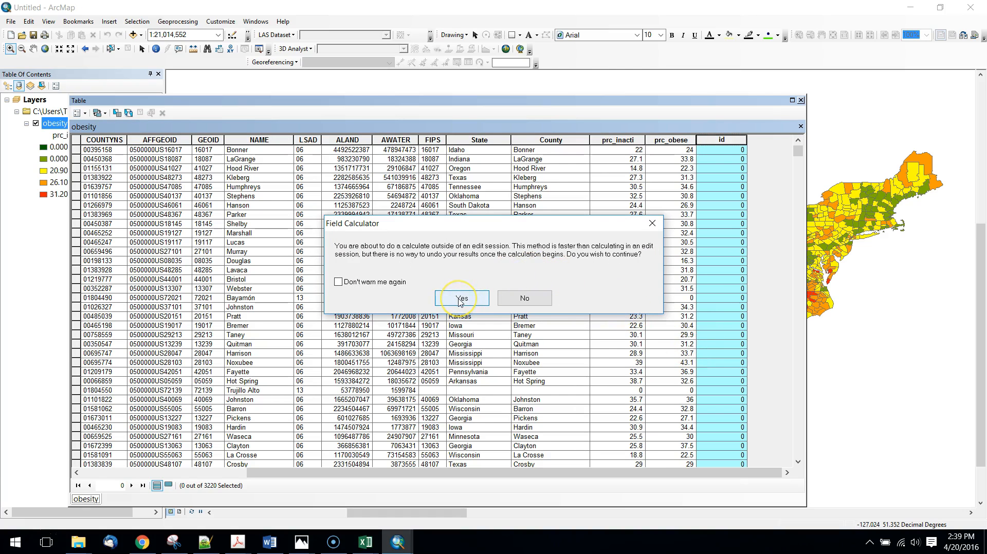
left_click(460, 299)
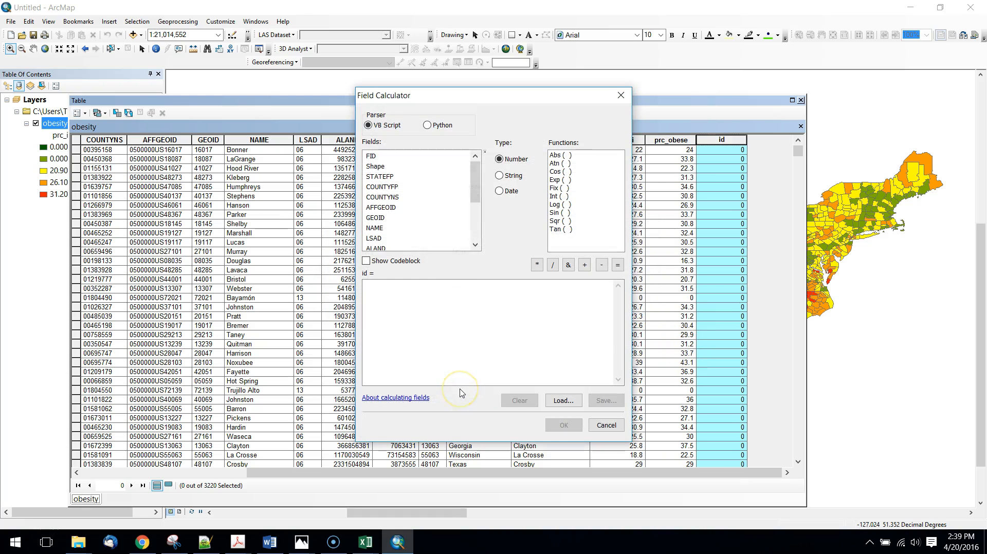
Step: Insert the GEOID field as the calculation expression for id, checking the Esri article's instructions
key("alt+Tab")
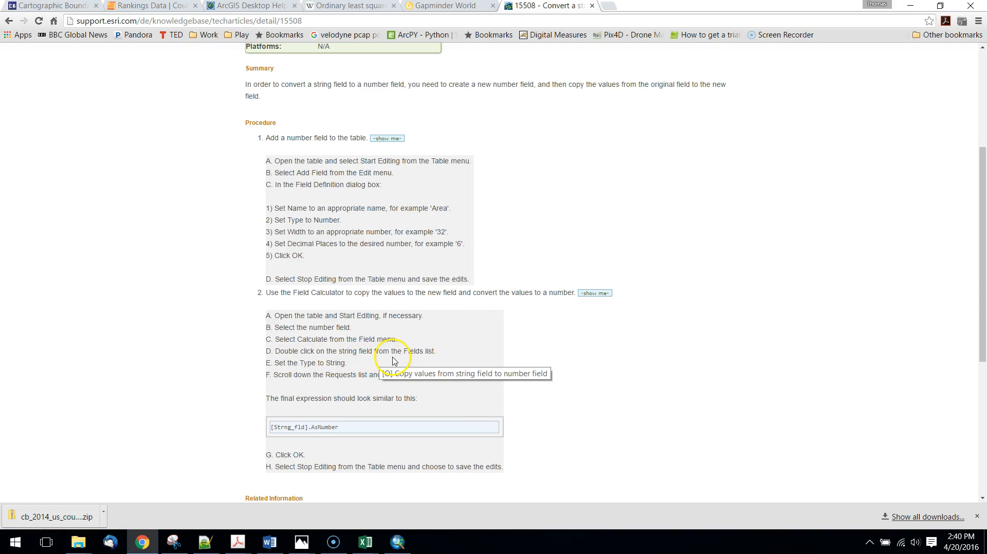
key("alt+Tab")
double_click(375, 217)
key("alt+Tab")
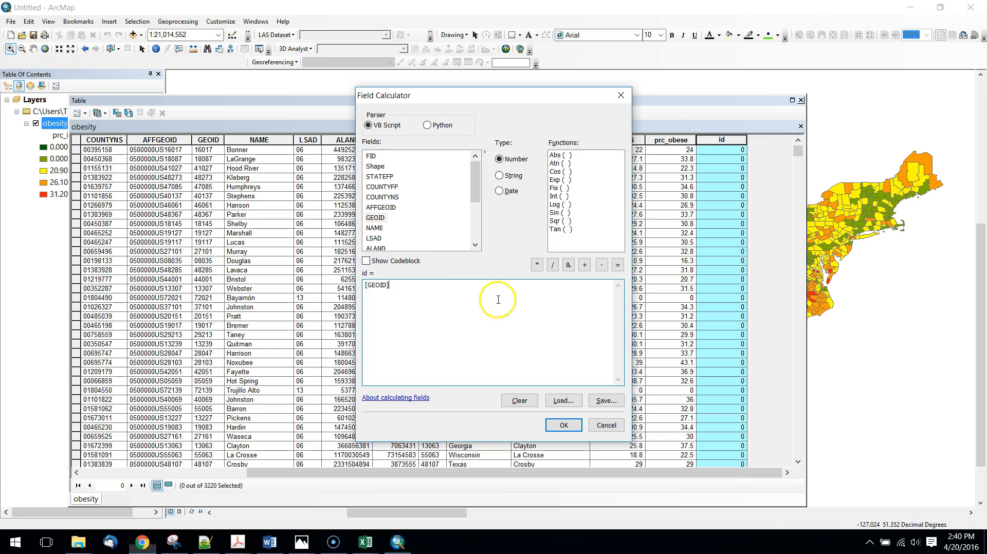
key("alt+Tab")
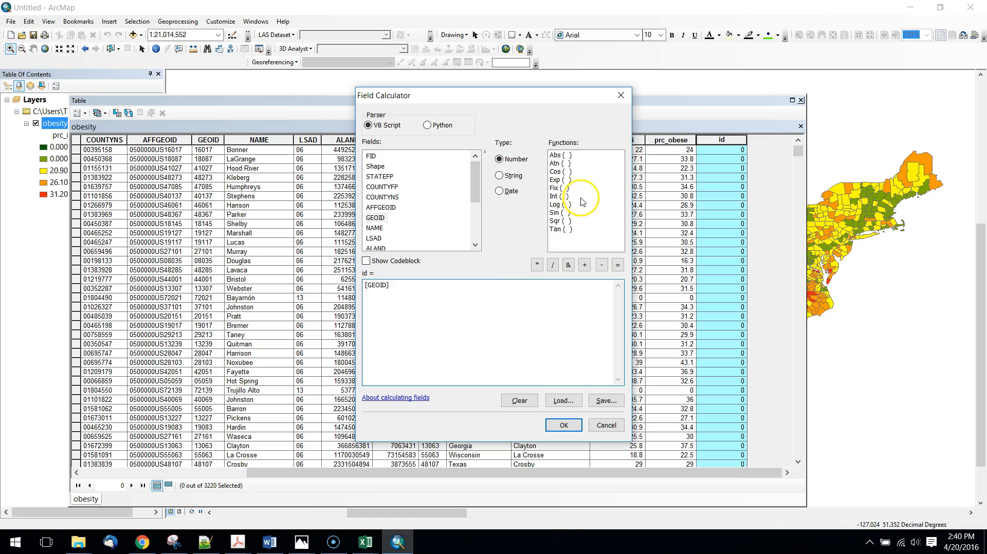
Step: Switch the Field Calculator's function type to String and look through the available functions for a number conversion
left_click(500, 176)
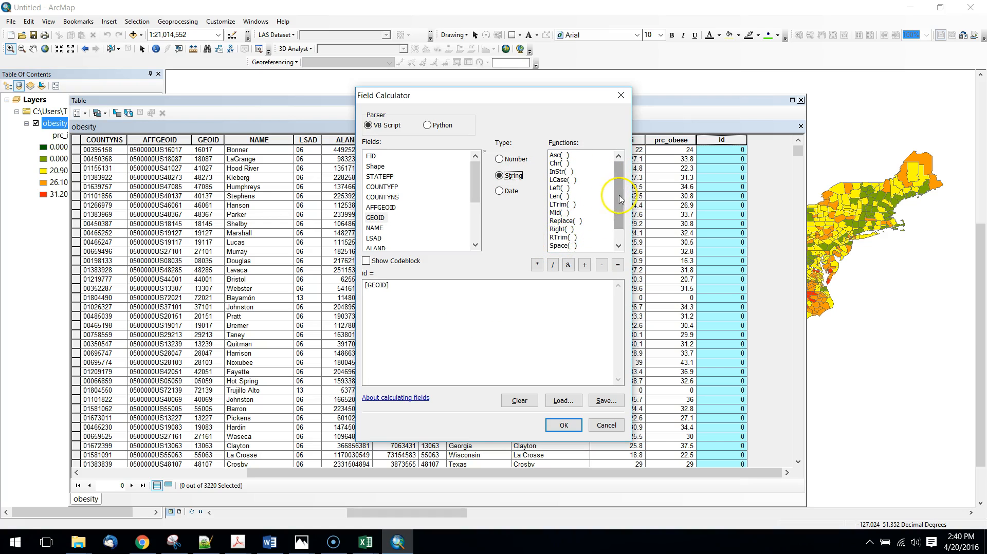
left_click(621, 233)
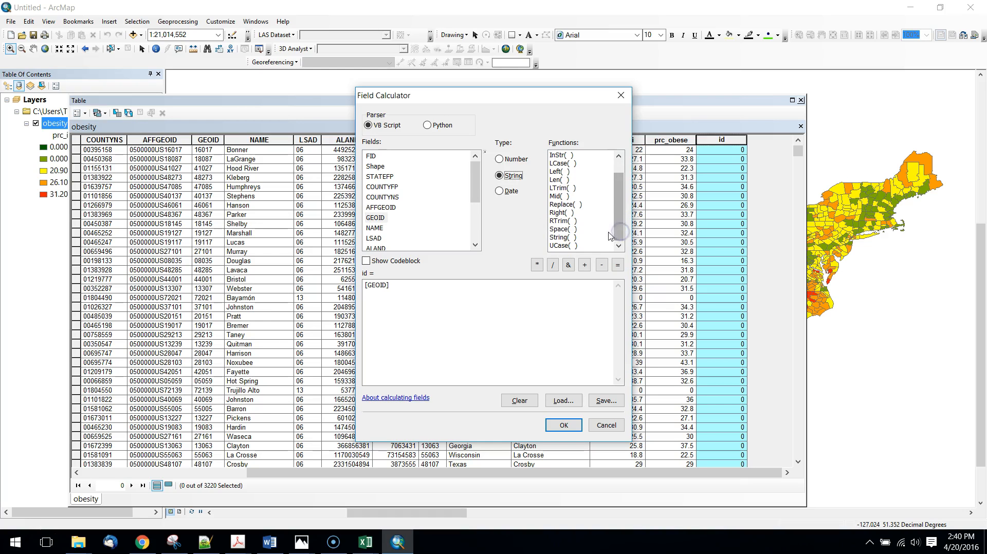
scroll(576, 211, "up", 1)
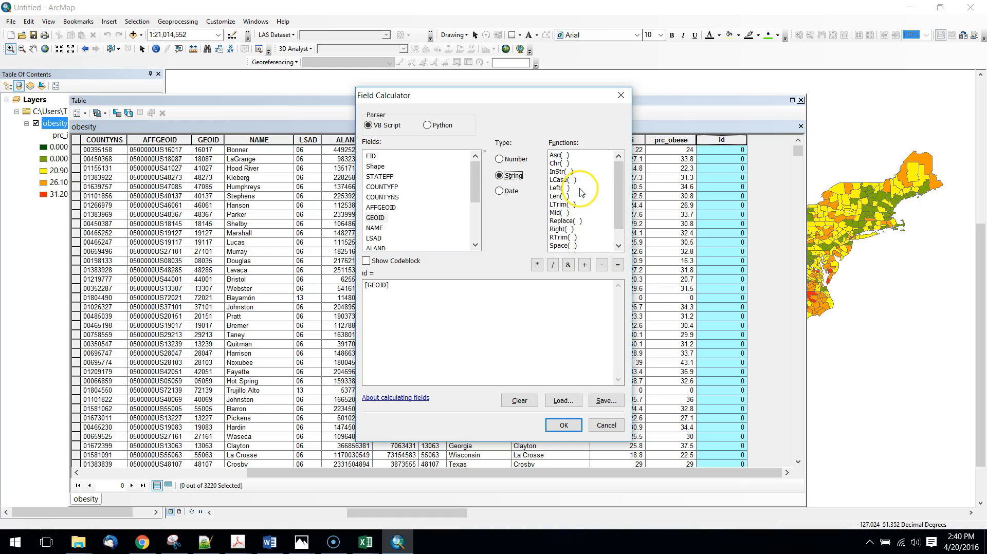
Step: Cancel the pending id field calculation and close the obesity attribute table
scroll(576, 210, "down", 1)
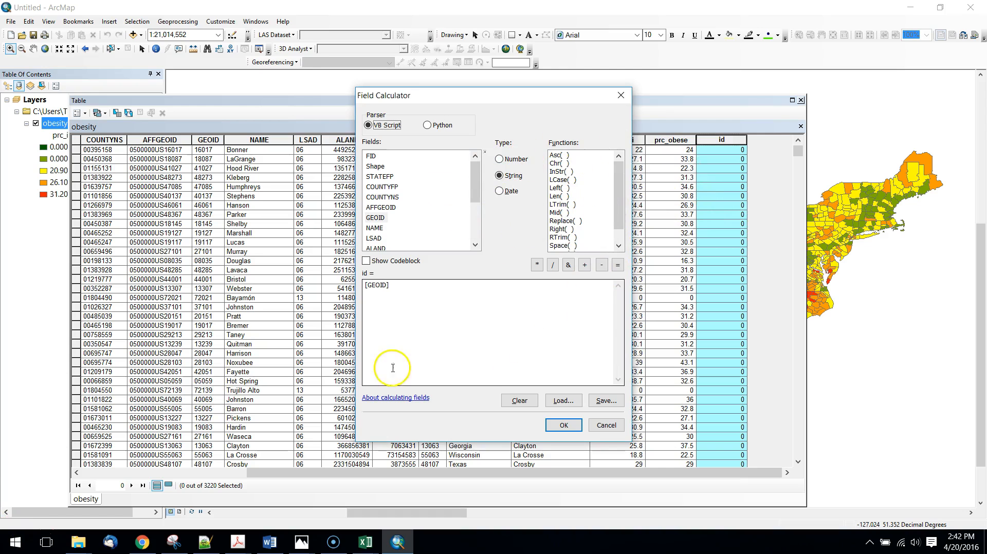
left_click(604, 426)
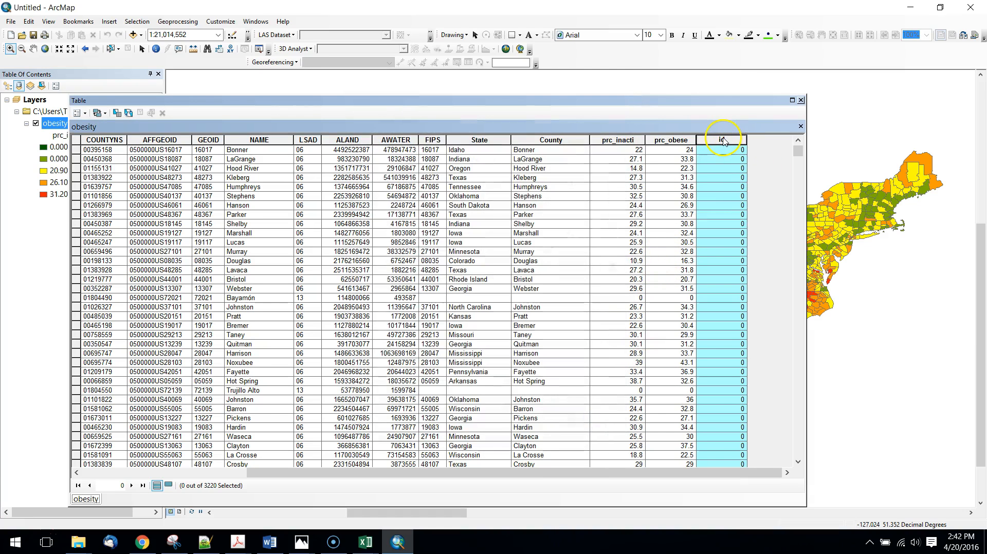
left_click(82, 113)
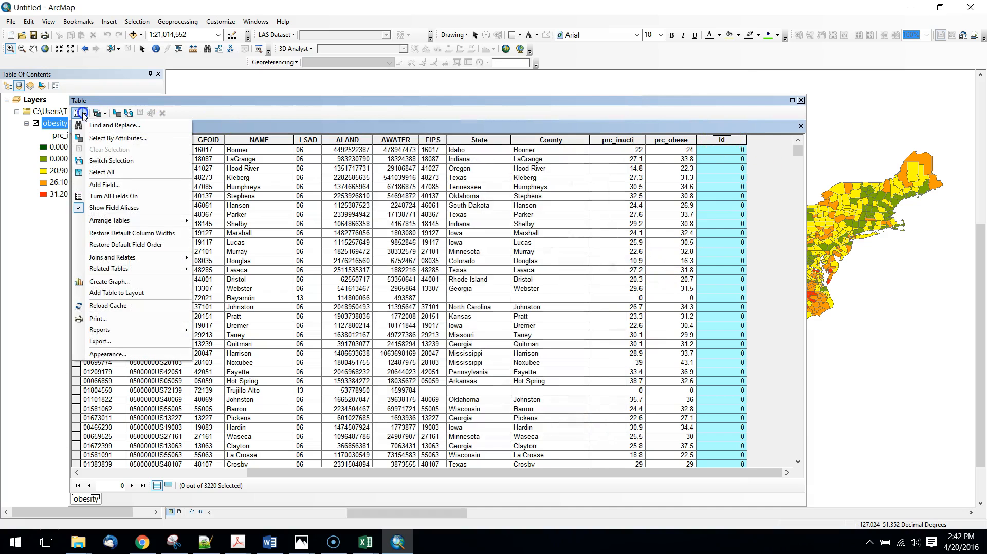
left_click(801, 100)
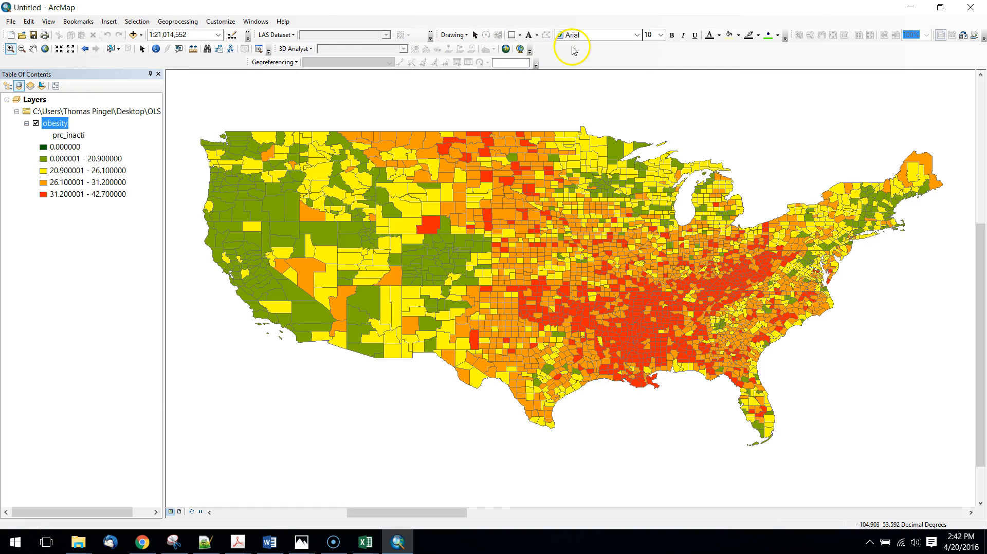
Step: Show the Editor toolbar and start an edit session on the obesity layer
left_click(221, 22)
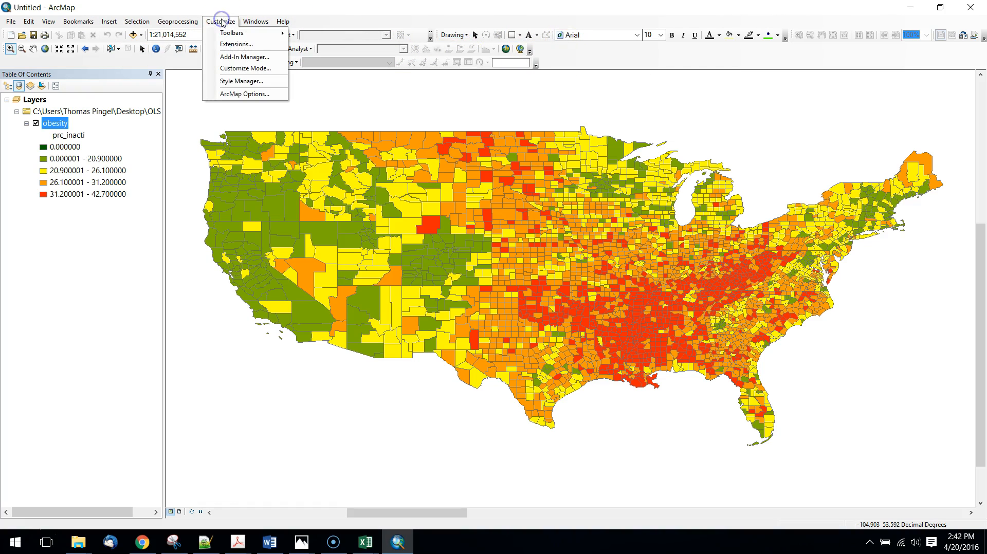
mouse_move(225, 34)
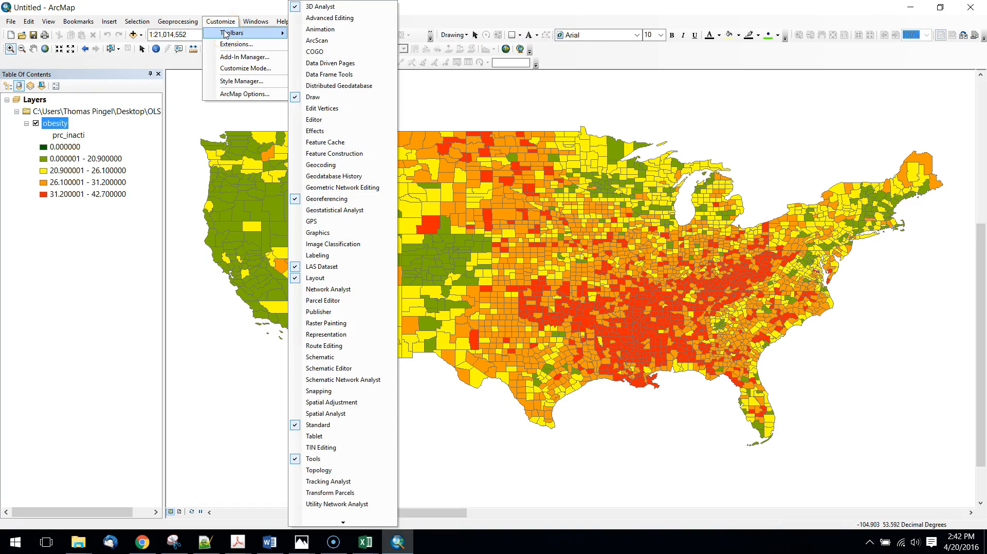
left_click(316, 120)
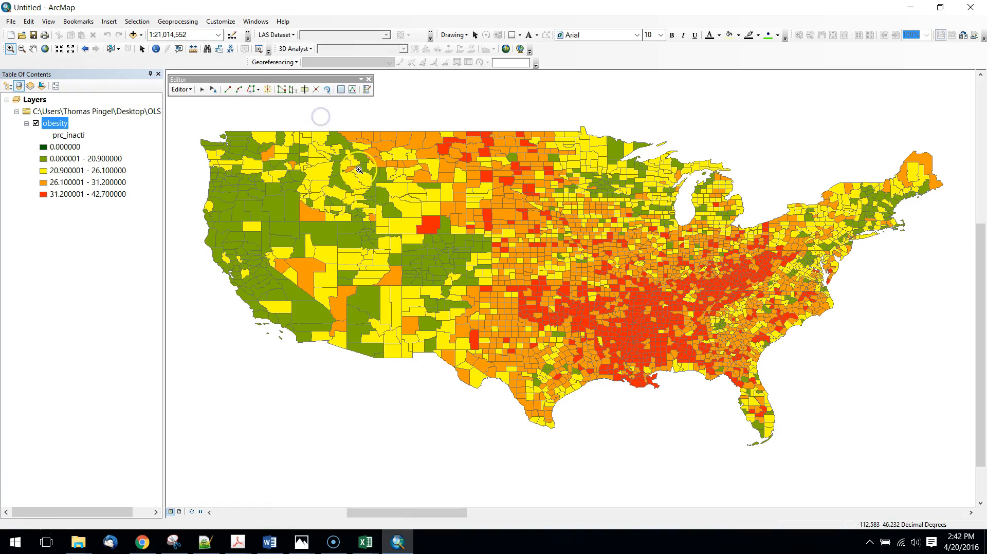
left_click(186, 90)
left_click(189, 99)
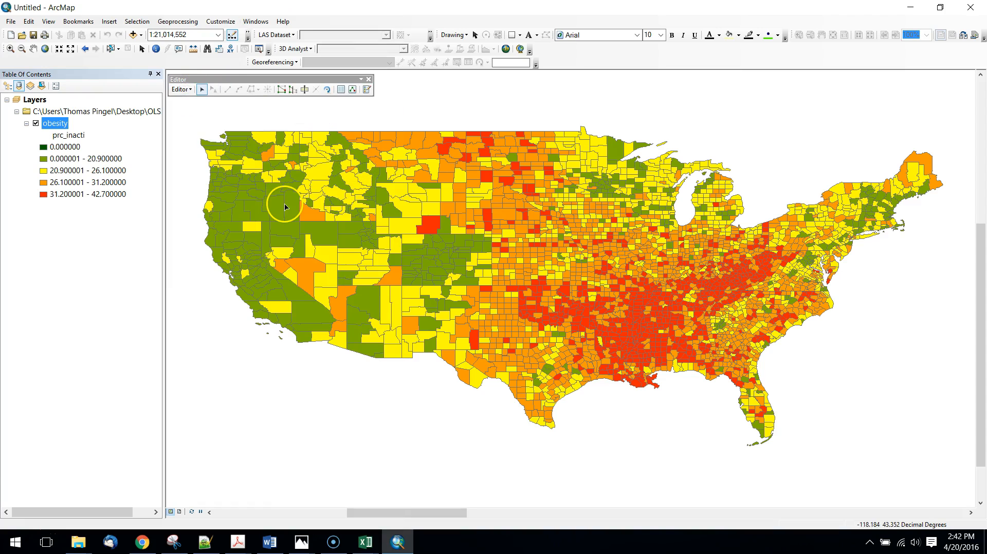
Step: Reopen the obesity attribute table and open the Field Calculator for the id field within the edit session
right_click(58, 124)
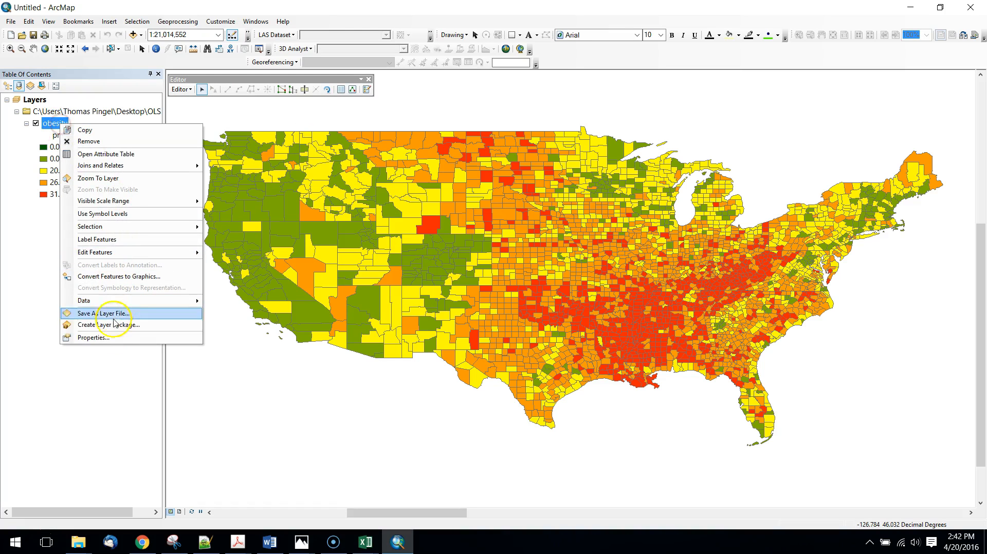
left_click(115, 154)
left_click(751, 472)
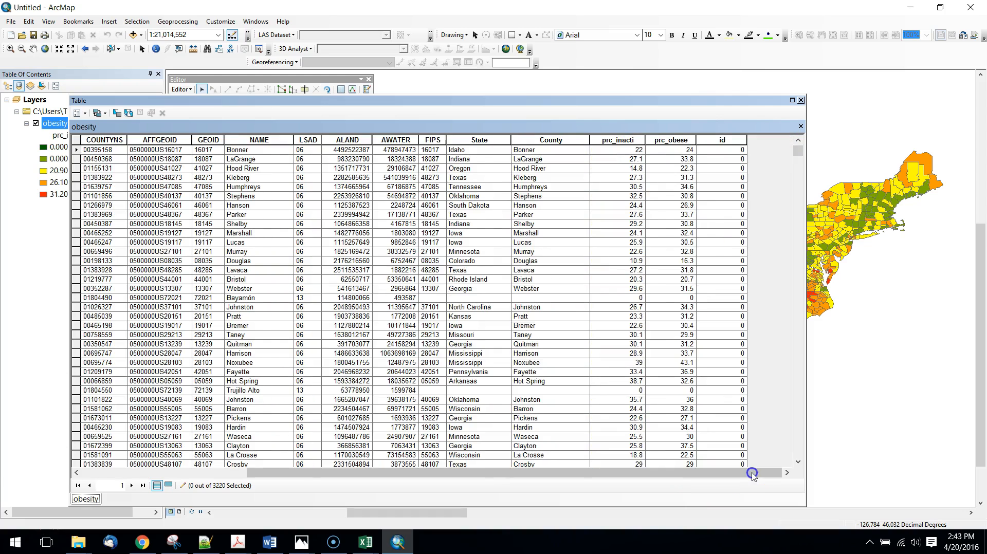
left_click(713, 142)
right_click(715, 141)
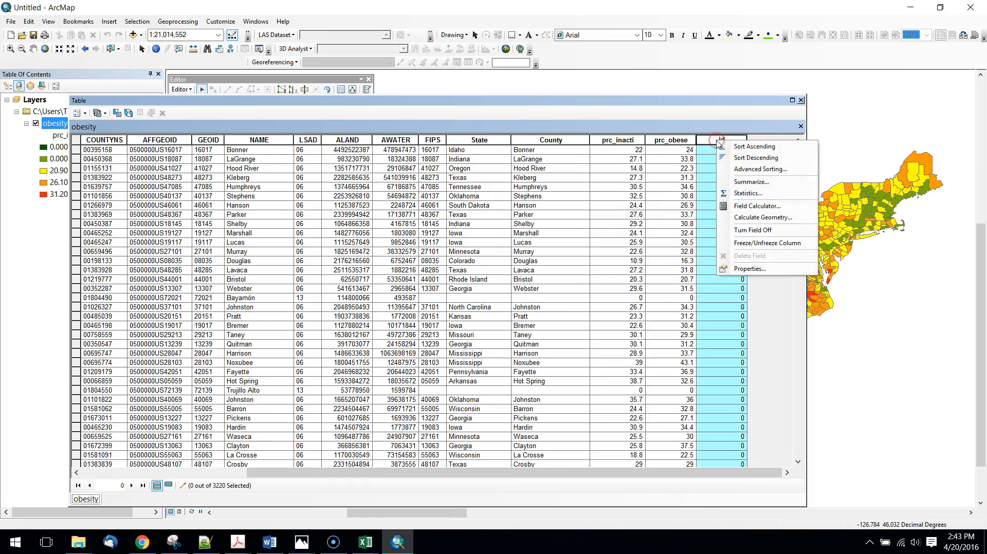
left_click(758, 206)
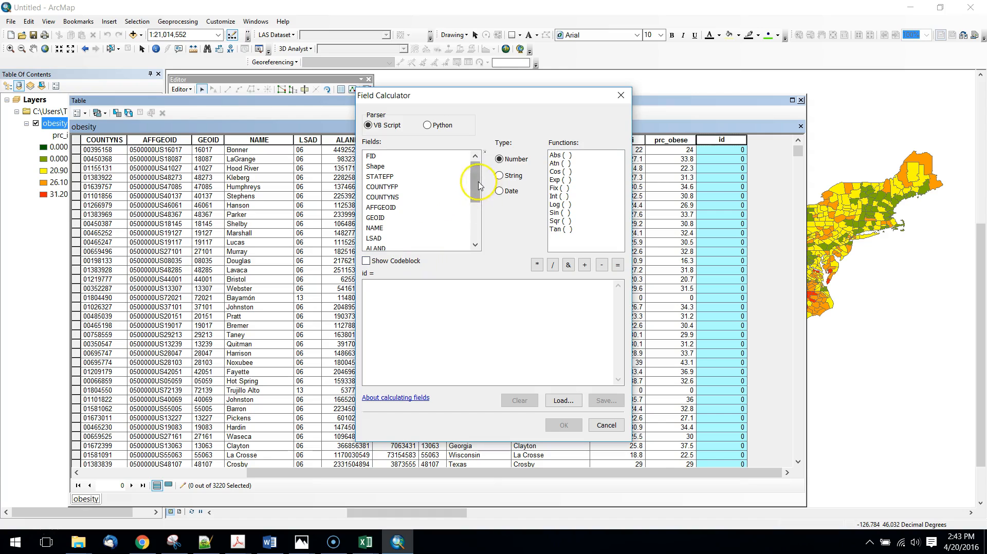
Step: Try to calculate id with the String-type expression [GEOID].AsNumber, following the Esri article
left_click(499, 175)
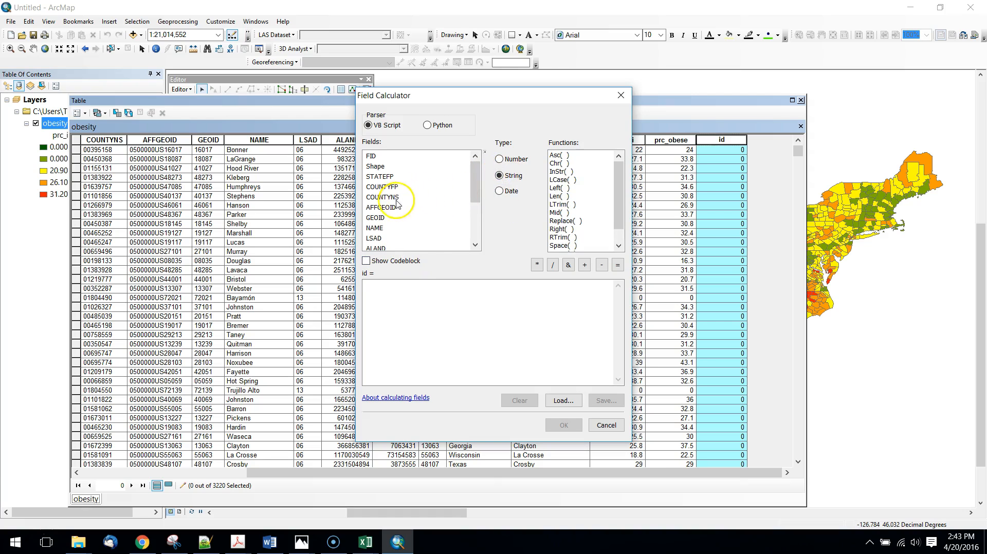
double_click(375, 218)
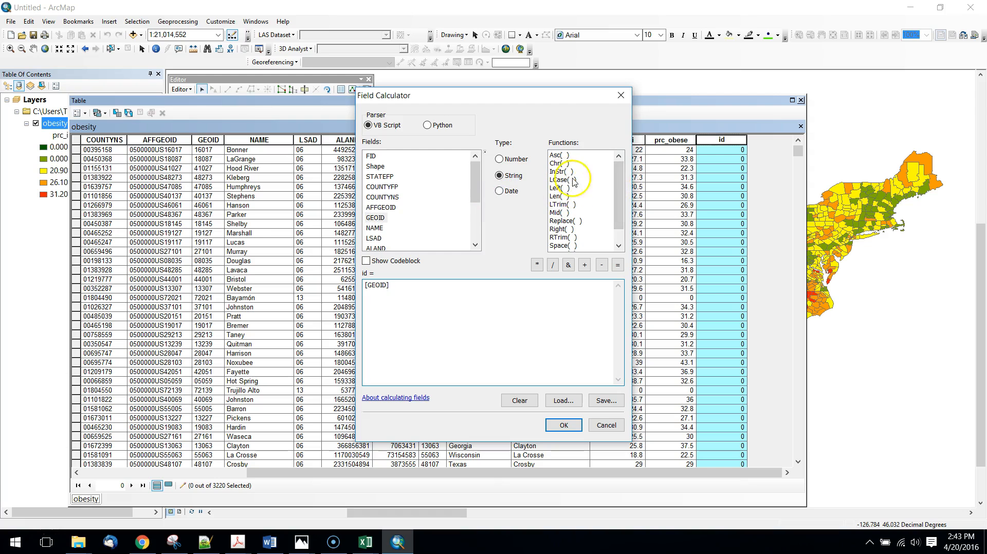
left_click_drag(618, 206, 619, 222)
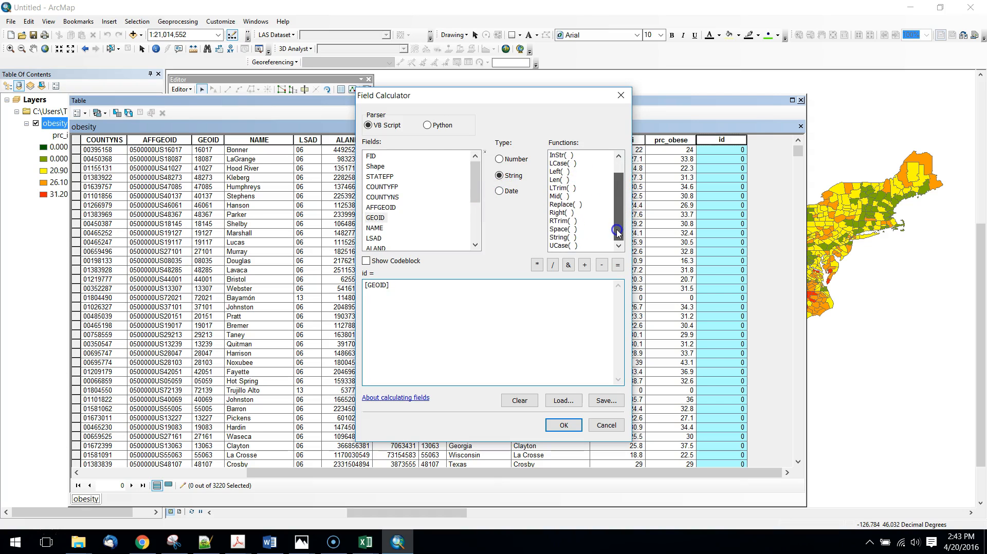
key("alt+Tab")
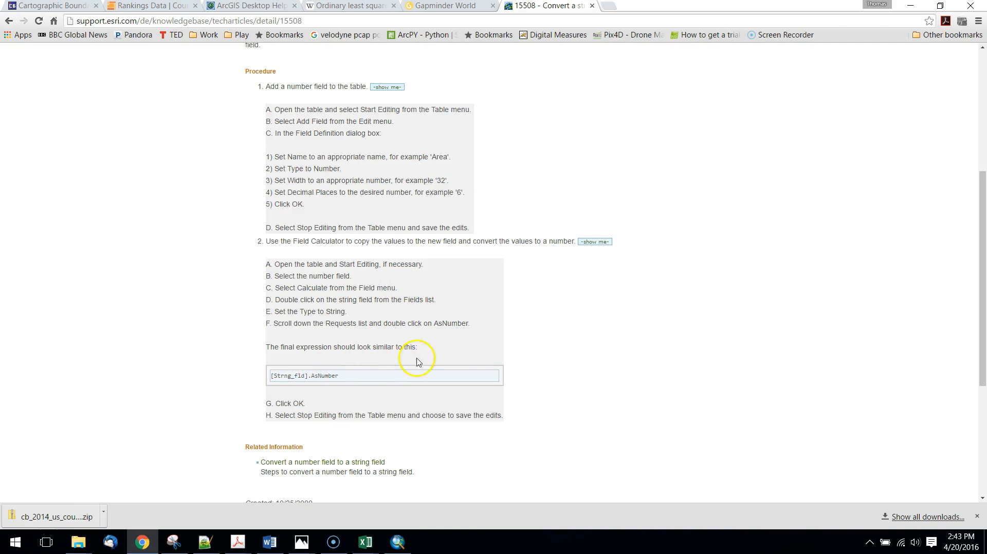
key("alt+Tab")
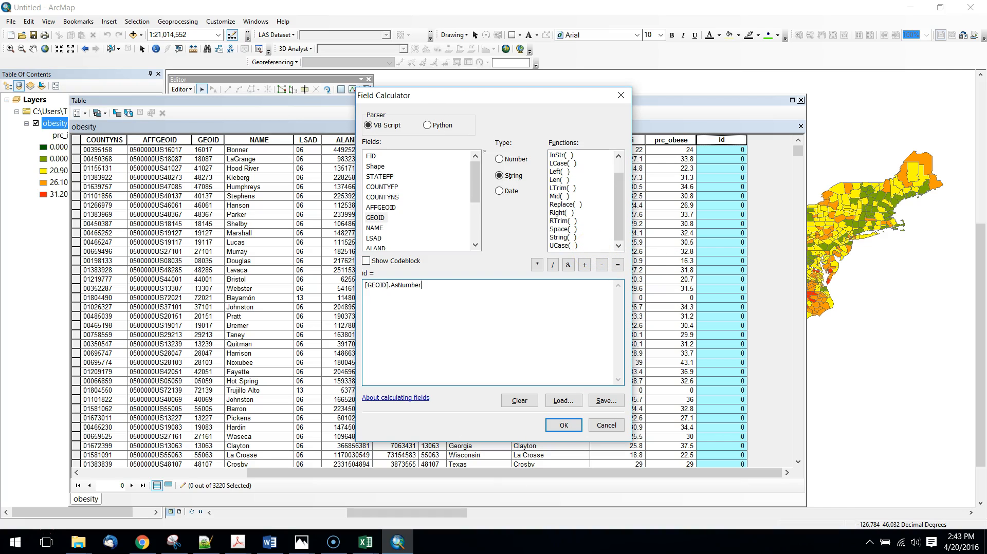
left_click_drag(391, 285, 424, 284)
left_click(563, 425)
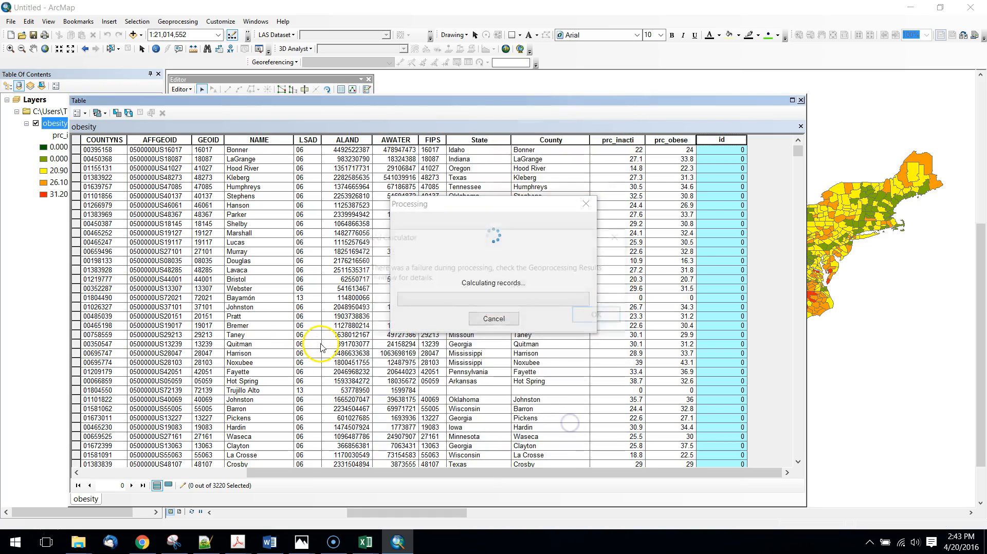
left_click(601, 316)
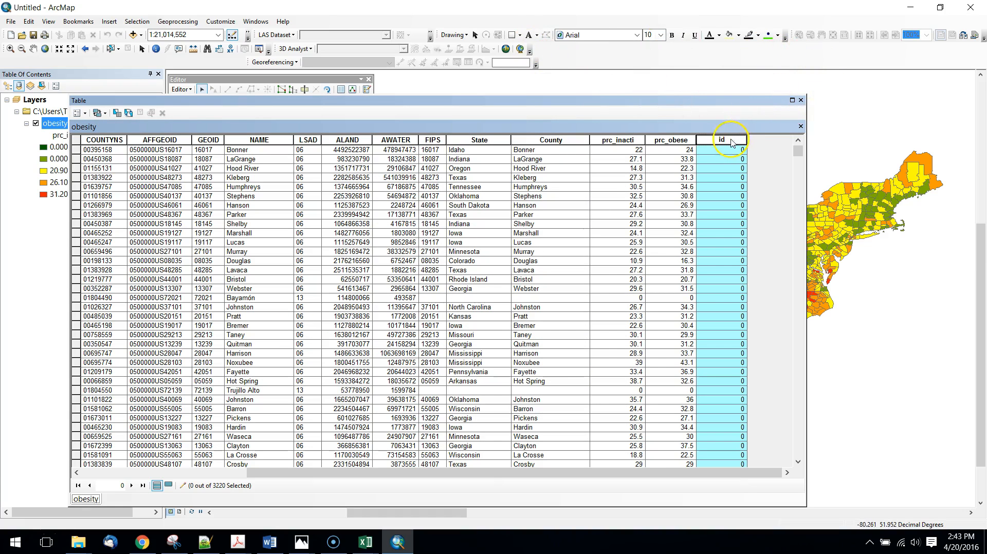
Step: Try to calculate the id field again with the expression changed to [GEOID].AsNumber()
right_click(730, 138)
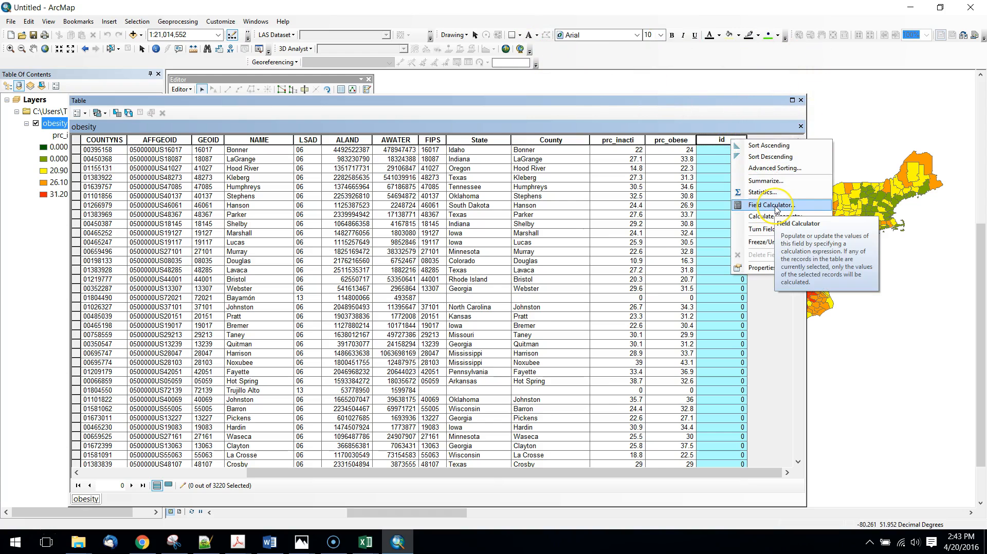
left_click(772, 206)
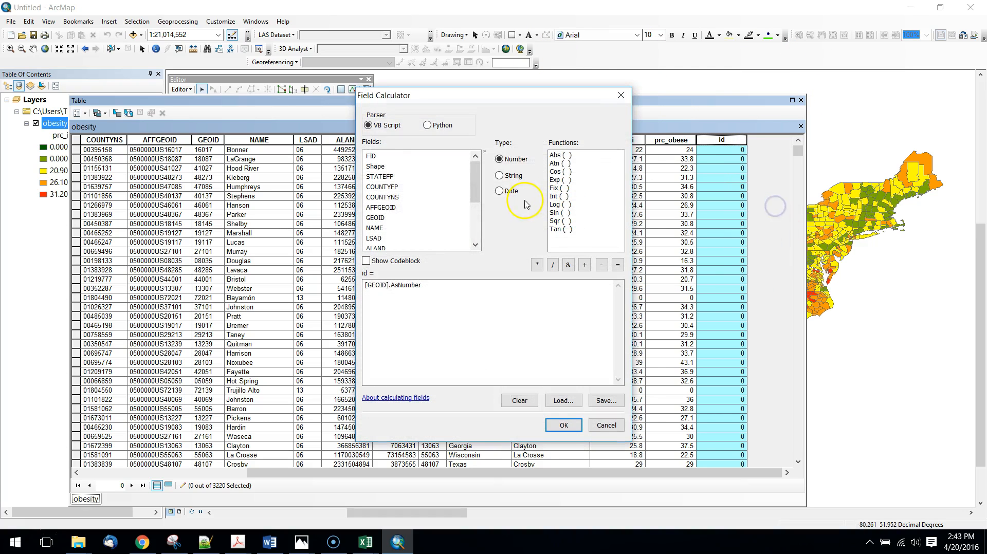
left_click(384, 188)
left_click(436, 286)
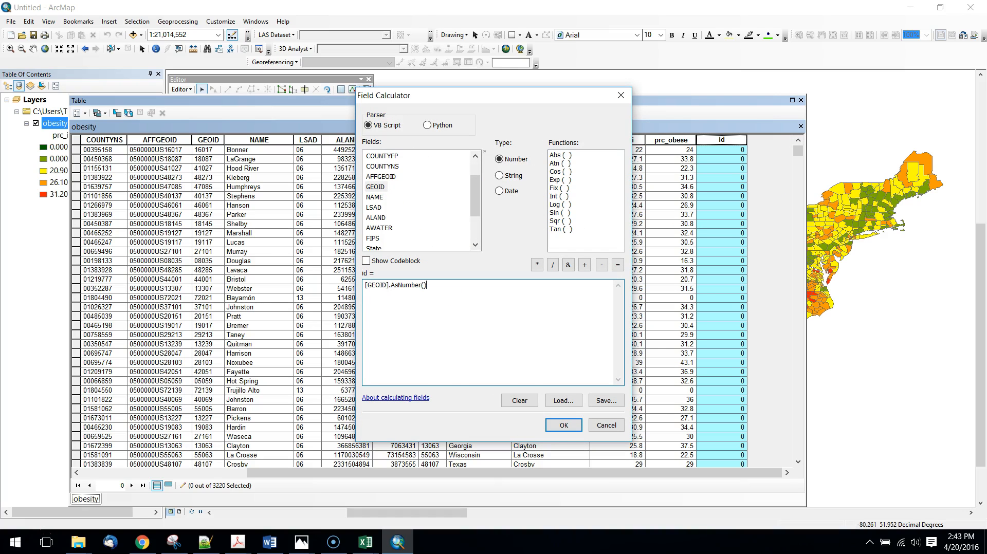
left_click(564, 425)
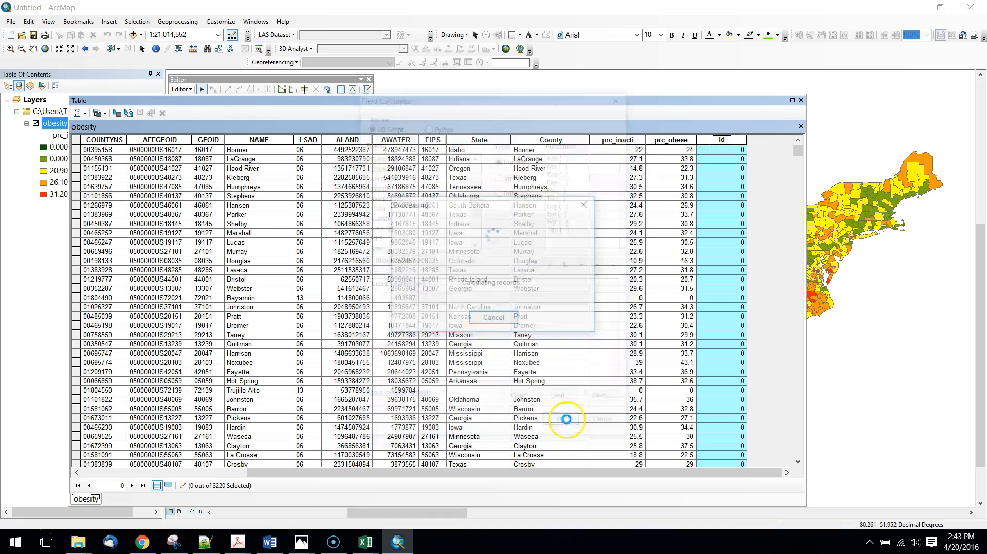
left_click(596, 315)
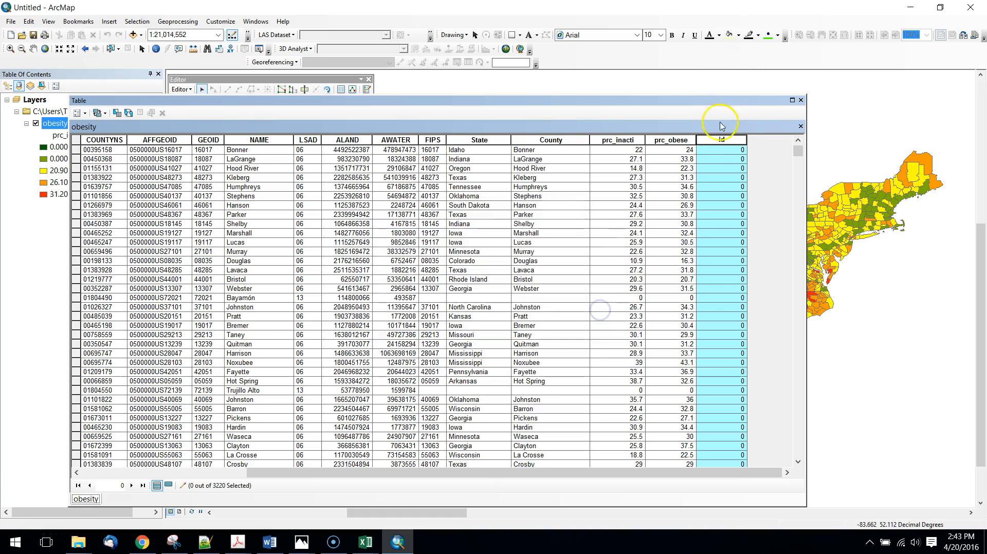
Step: Calculate the id field with the VB Script expression Int ( [GEOID] ), replacing the AsNumber expression
right_click(717, 139)
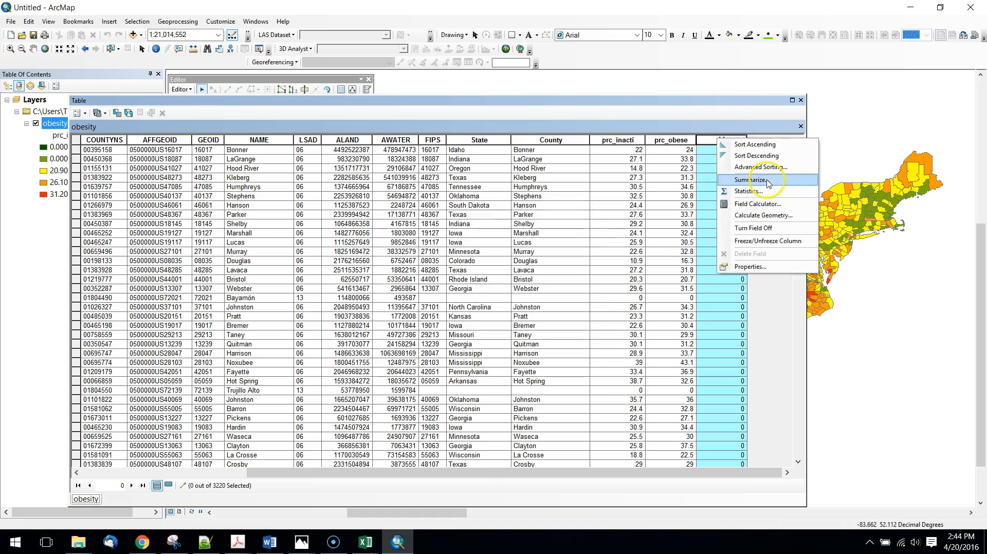
left_click(756, 204)
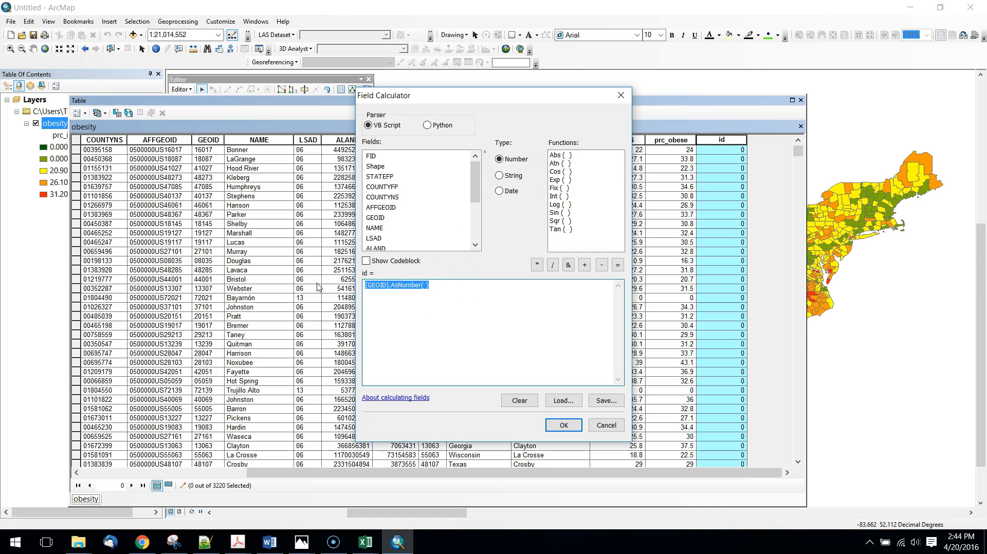
double_click(557, 196)
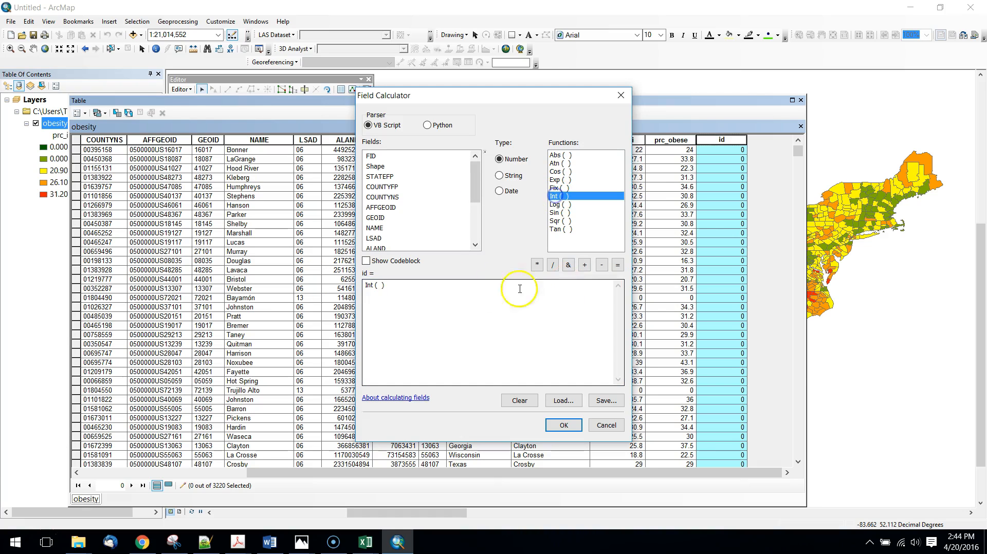
left_click(379, 286)
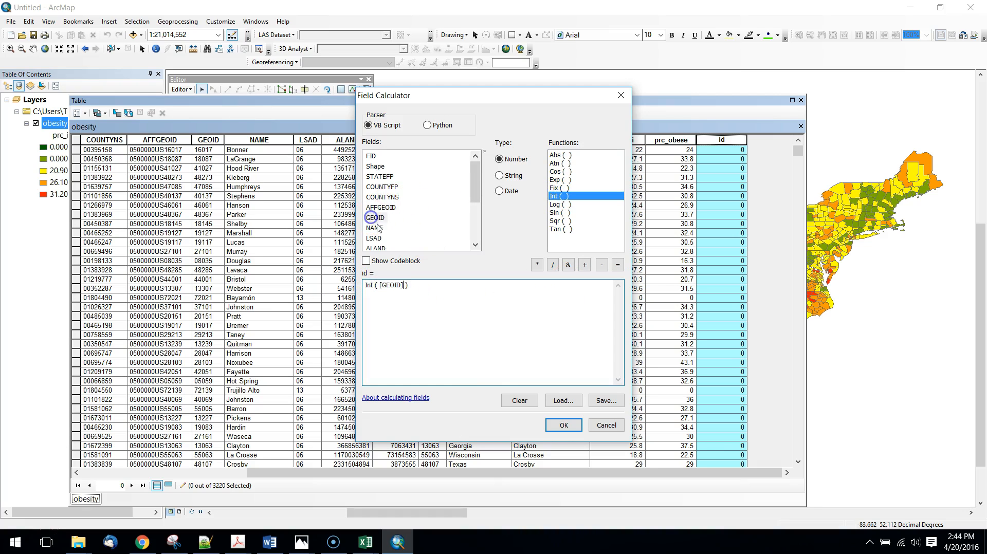
left_click(564, 426)
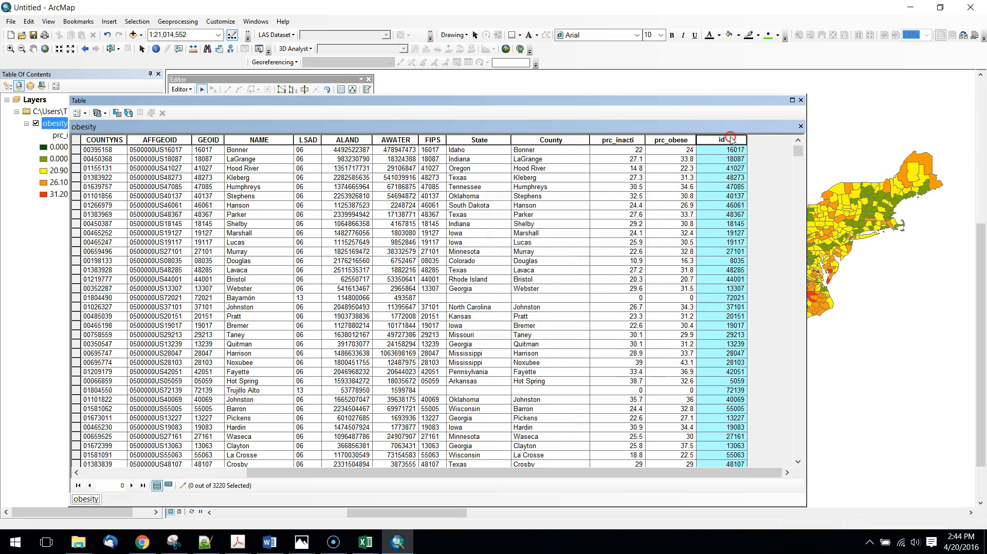
Step: Reopen the Field Calculator for id and compare its expression with the procedure in the Esri article
right_click(732, 138)
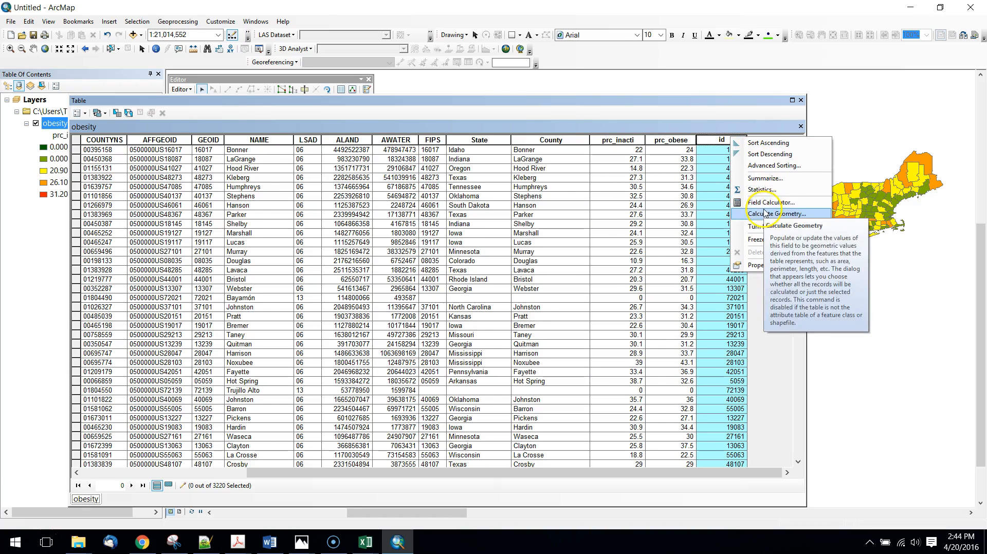
left_click(768, 203)
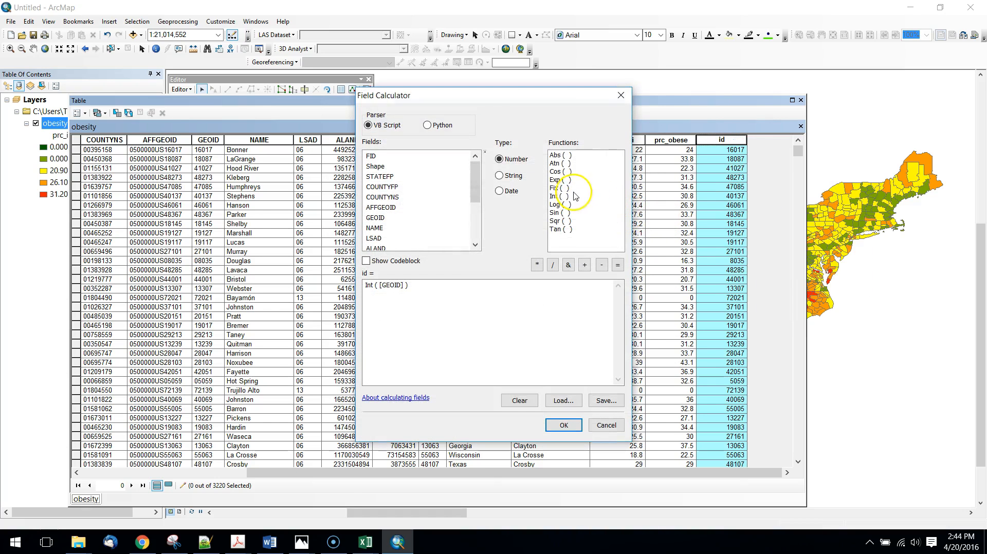
key("alt+Tab")
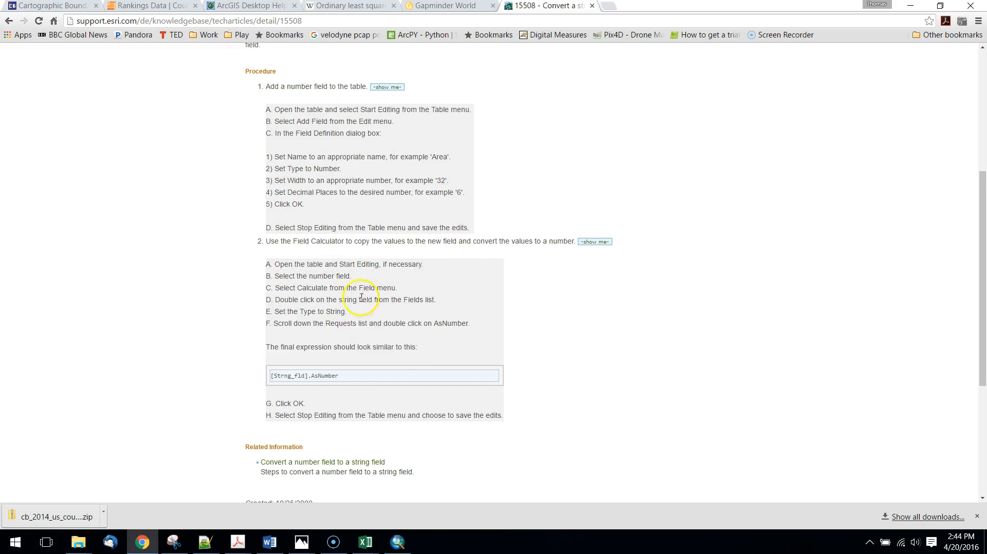
key("alt+Tab")
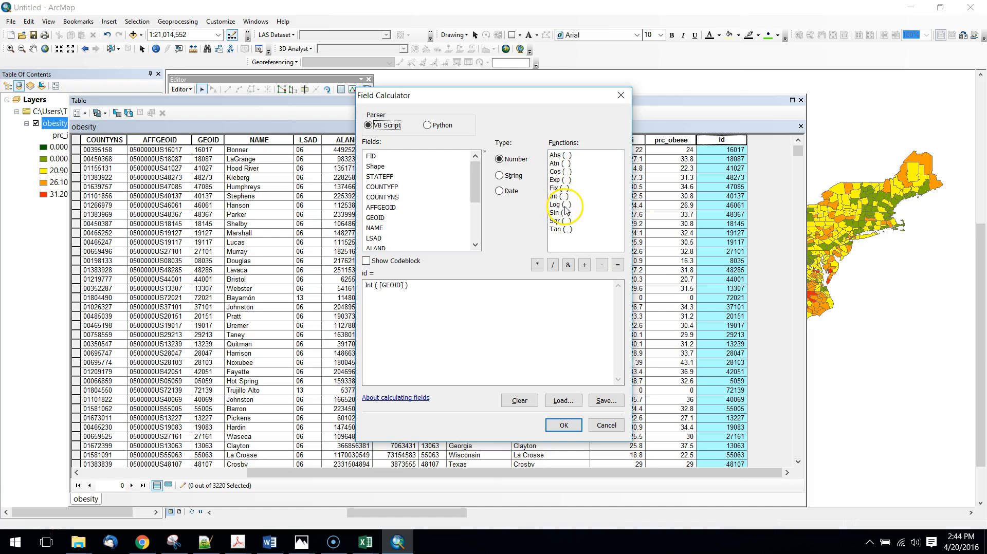
Step: Rebuild the id expression as Int ( [GEOID] ) from the function and field lists, and close the Field Calculator without applying it
left_click_drag(409, 285, 312, 279)
key("Delete")
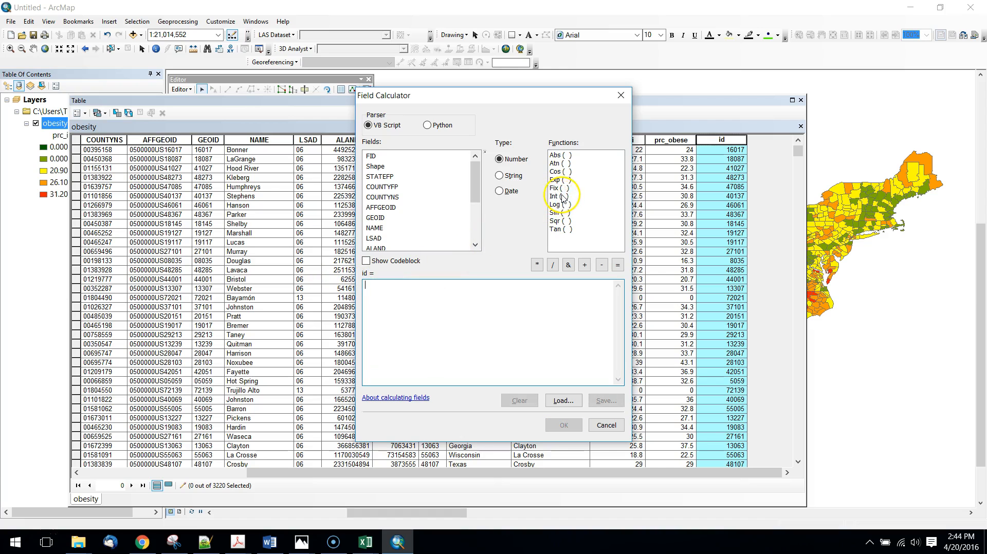
double_click(564, 196)
left_click(380, 286)
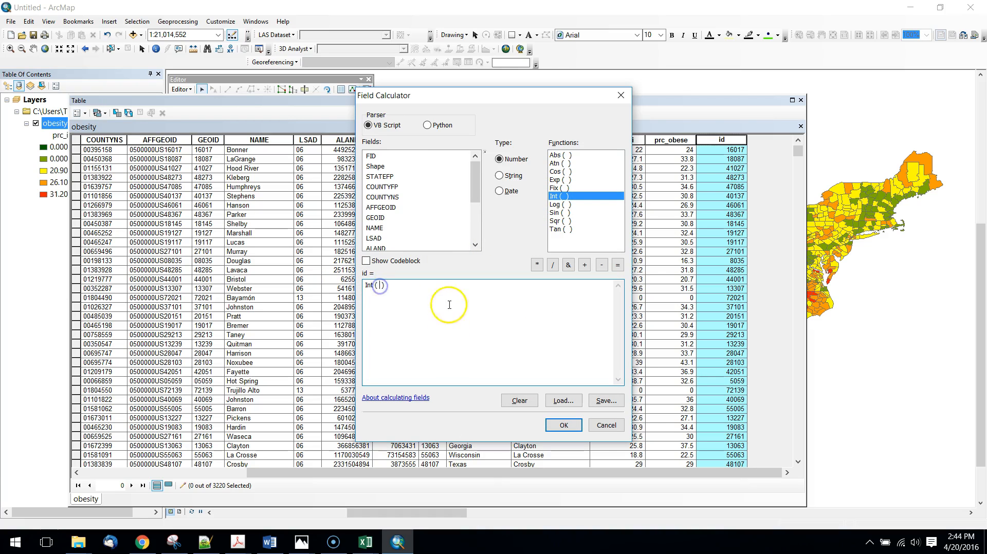
double_click(381, 218)
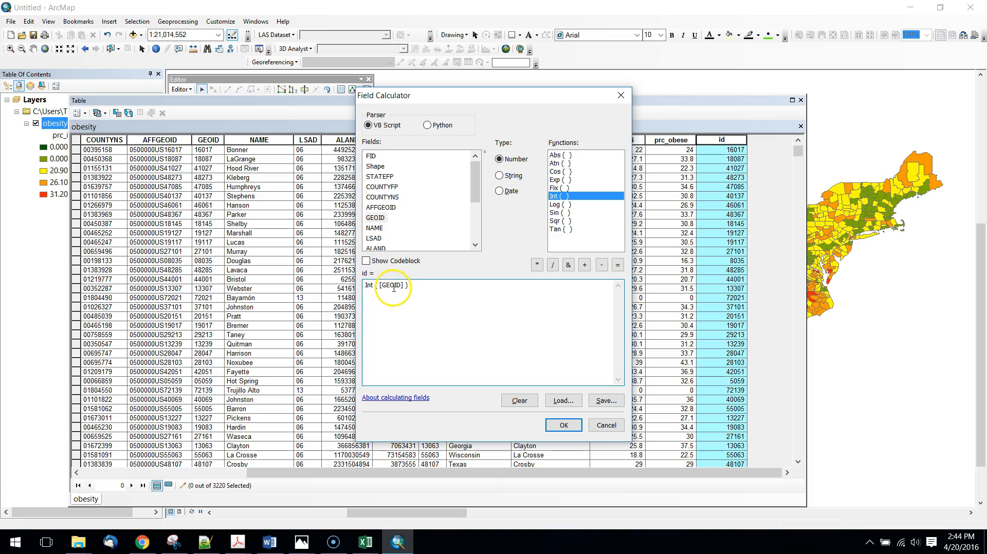
left_click(616, 431)
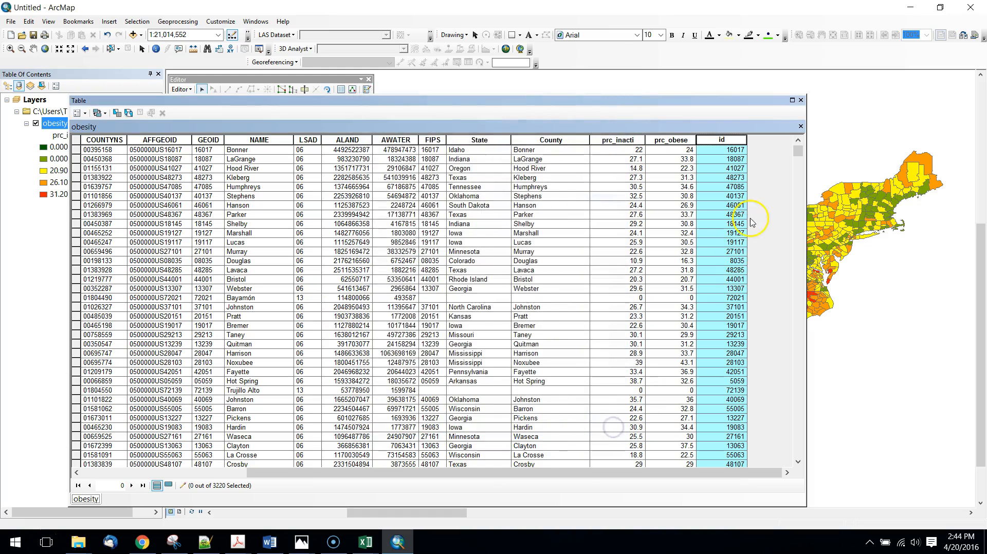
Step: Compare the id values of the Hood River and Douglas county rows with their FIPS codes
left_click(736, 170)
left_click(736, 170)
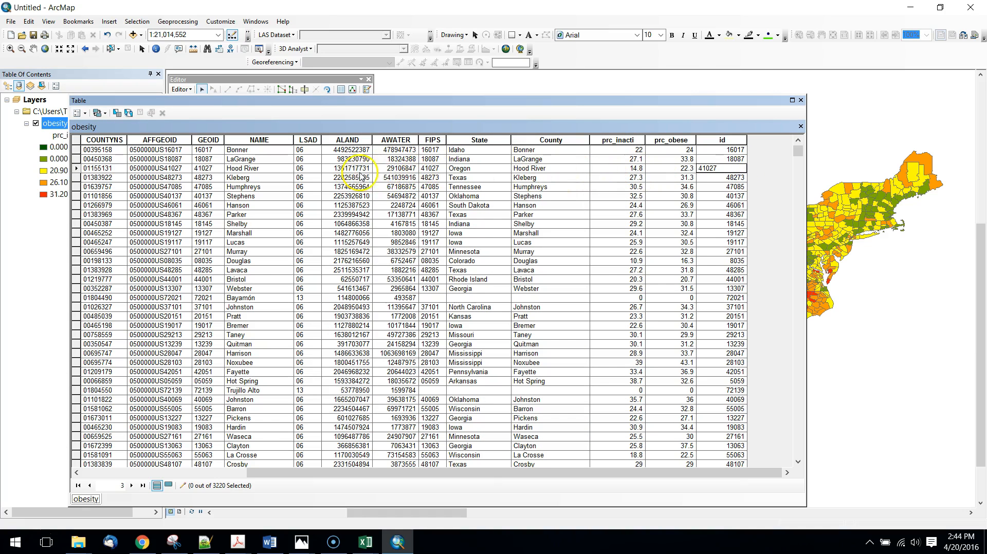
left_click(463, 315)
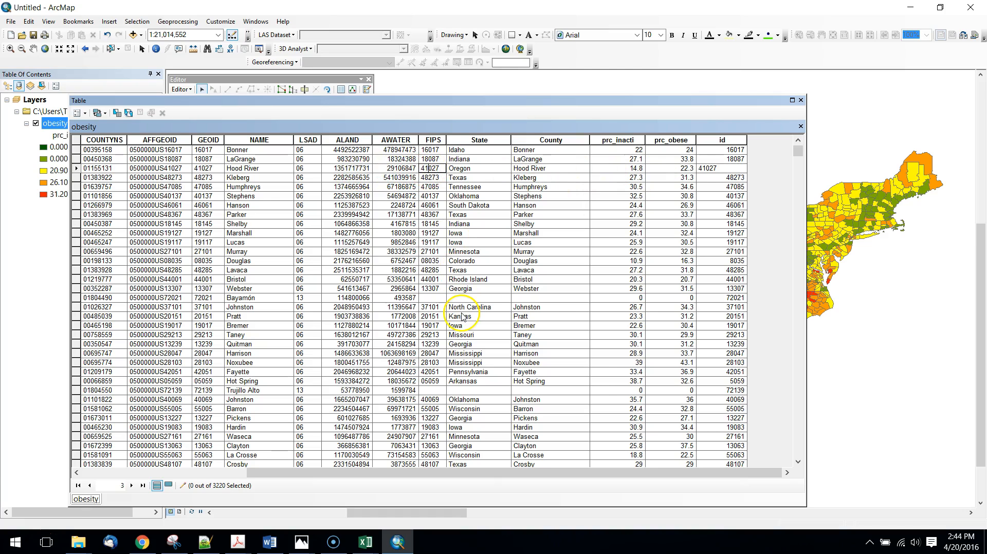
left_click(743, 260)
Step: Save the edits, stop the edit session, and close the obesity attribute table
left_click(80, 112)
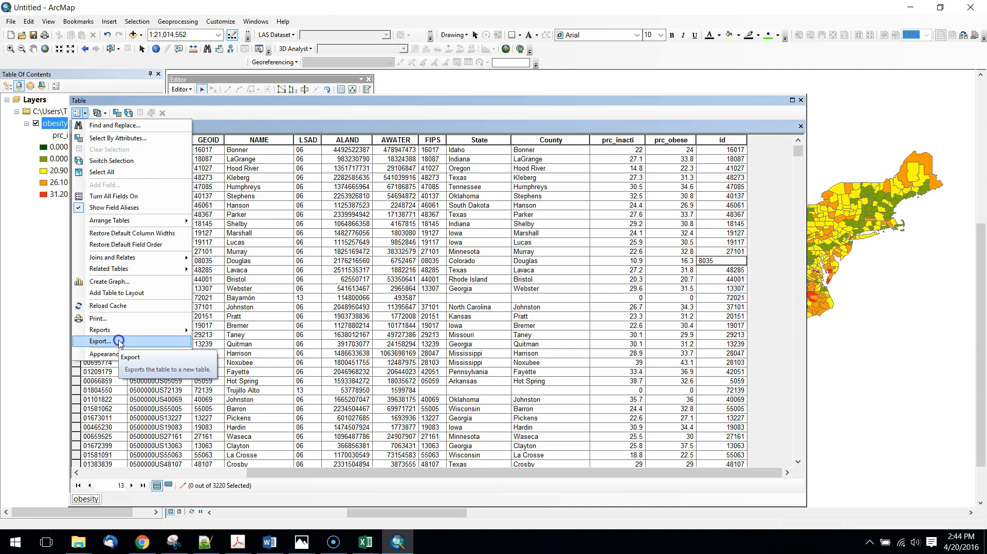
left_click(191, 90)
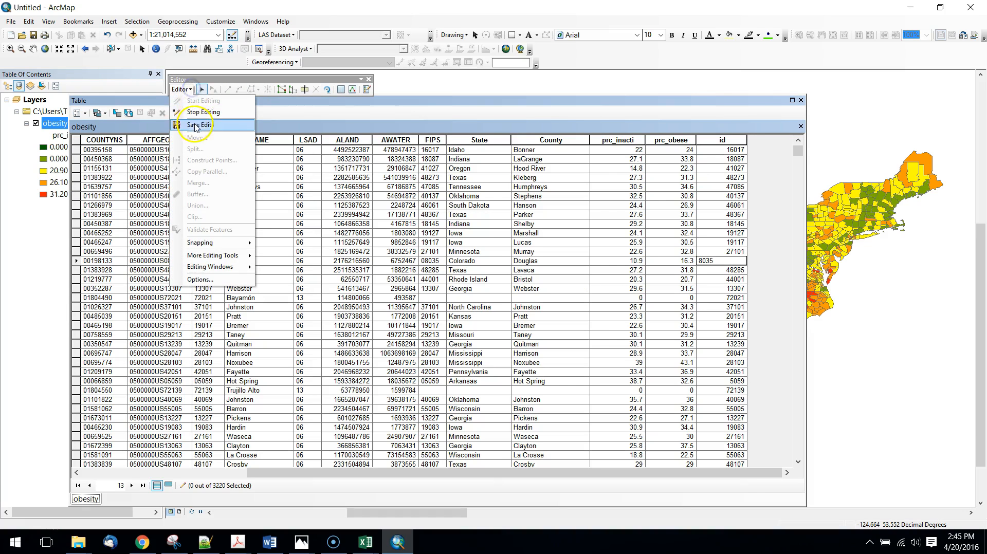
left_click(195, 124)
left_click(181, 90)
left_click(190, 112)
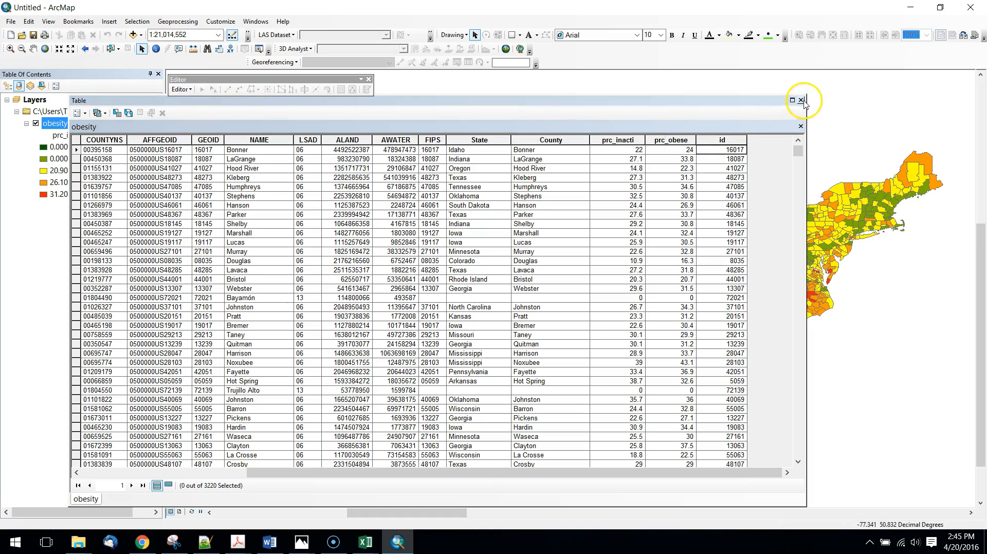
left_click(801, 100)
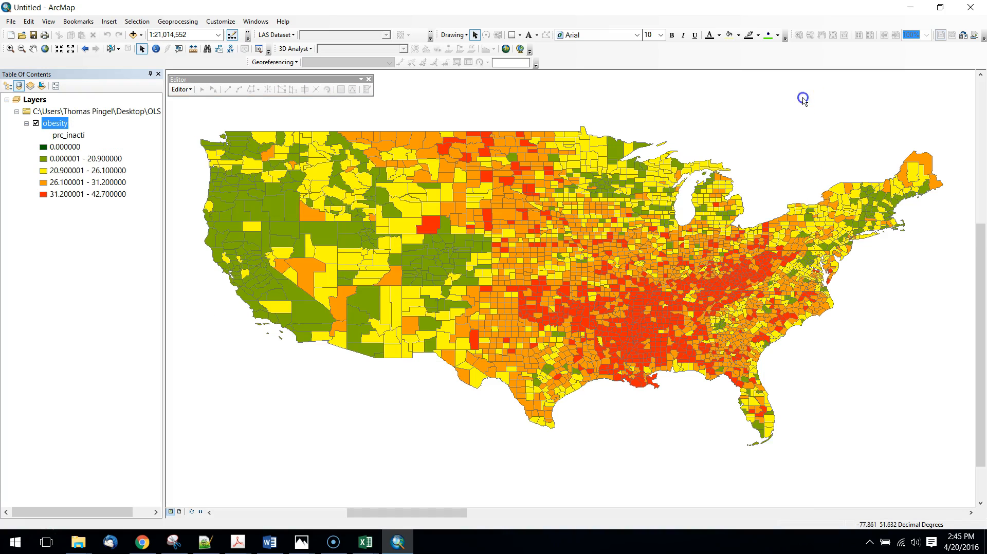
Step: Open the Ordinary Least Squares tool with obesity as the input feature class and id as the unique ID field
left_click(255, 22)
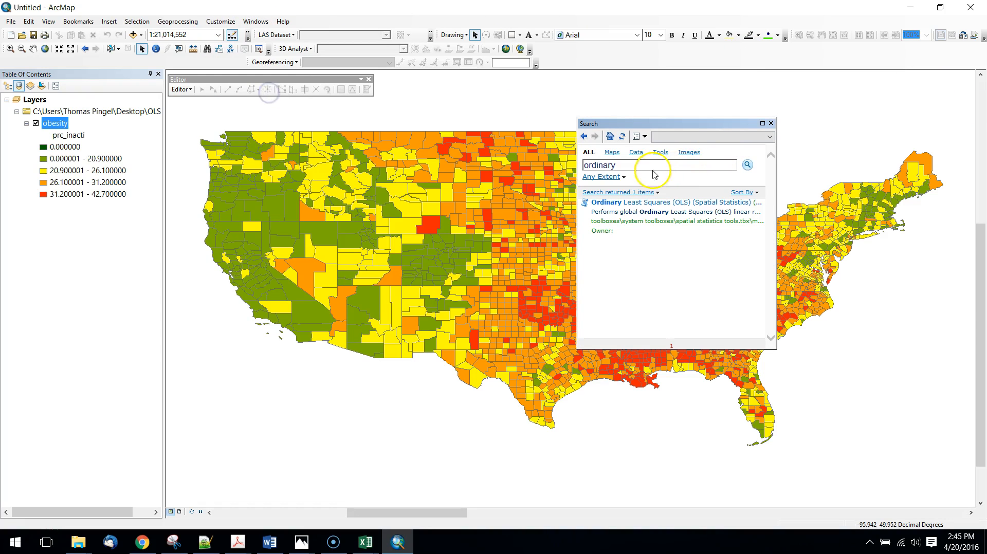
left_click(624, 202)
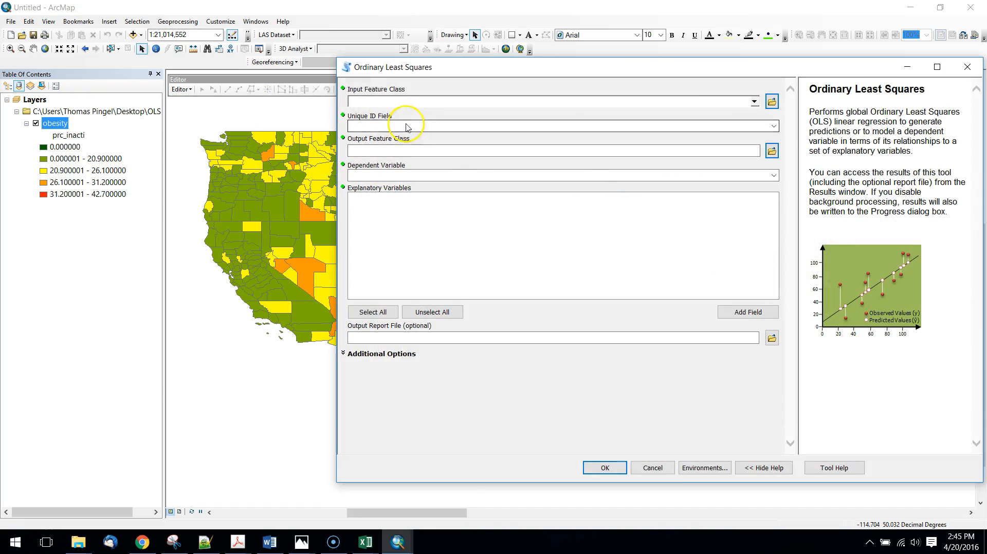
left_click(755, 102)
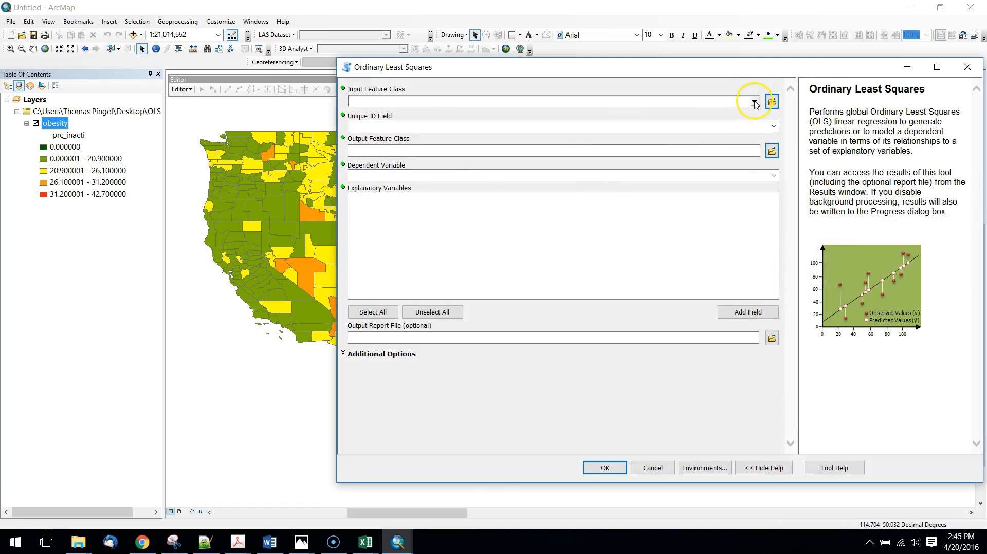
left_click(387, 115)
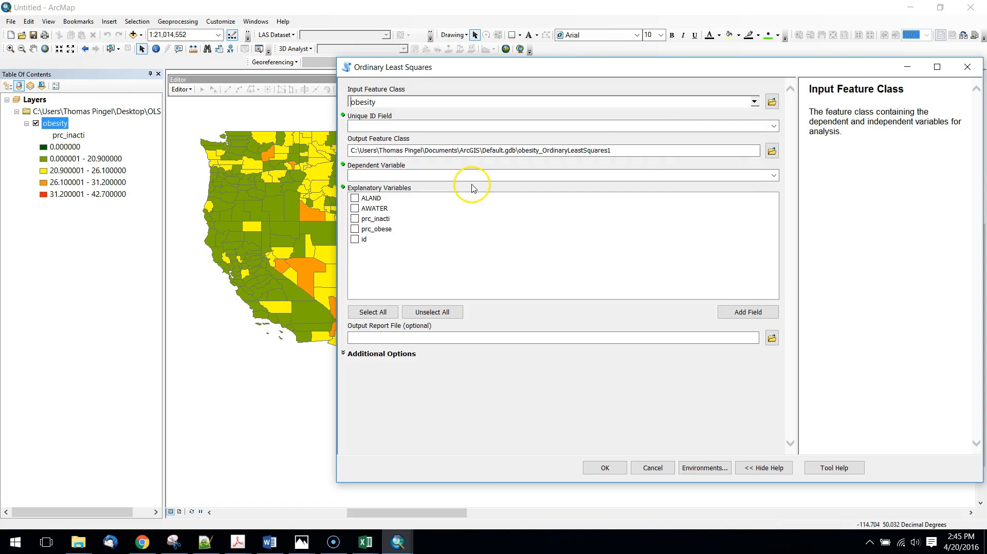
left_click(773, 126)
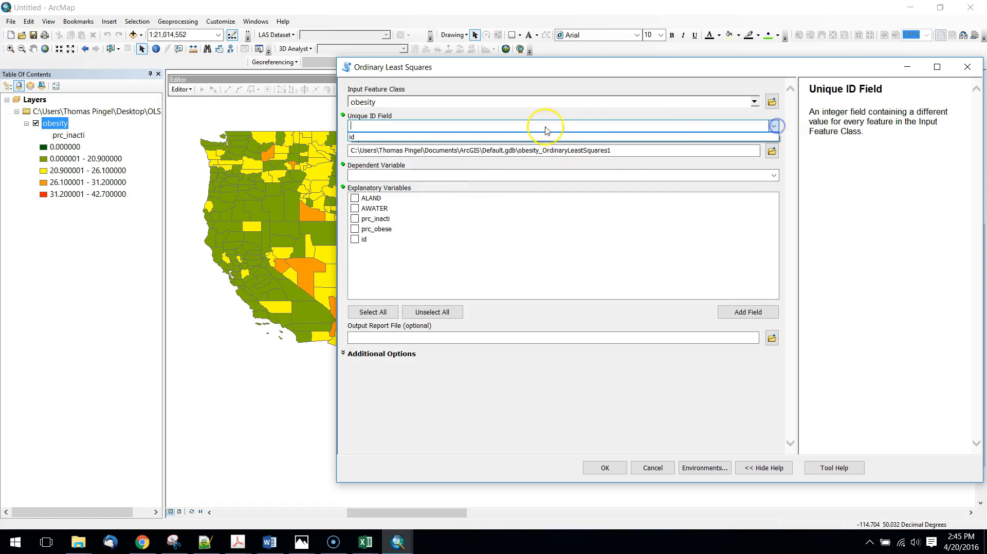
left_click(359, 137)
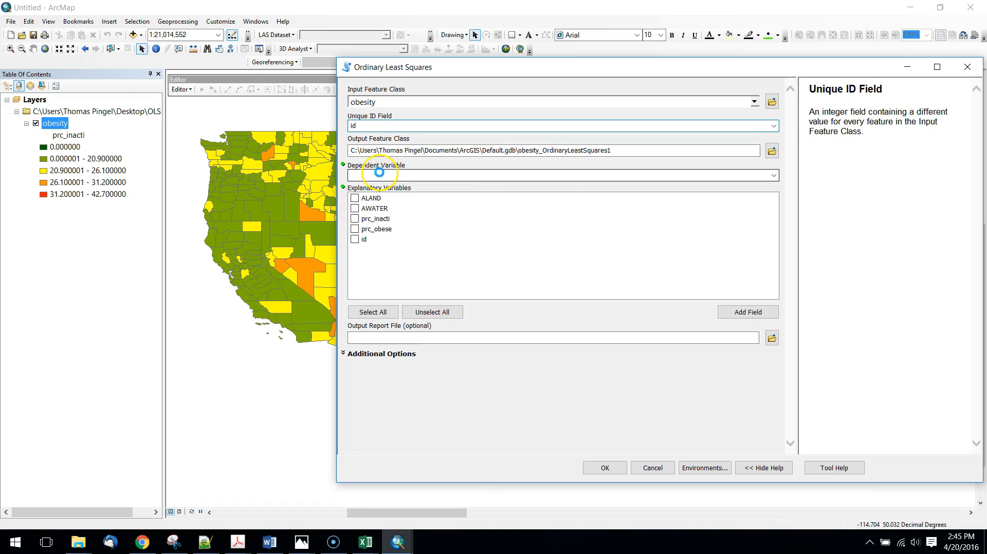
Step: Set prc_obese as the dependent variable and prc_inacti as the explanatory variable of the regression
left_click(379, 173)
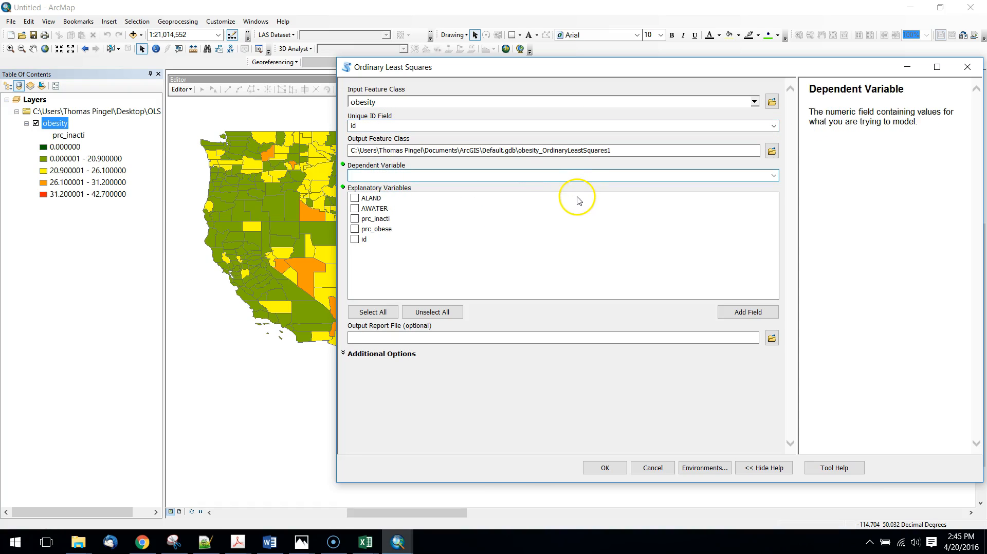
left_click(774, 175)
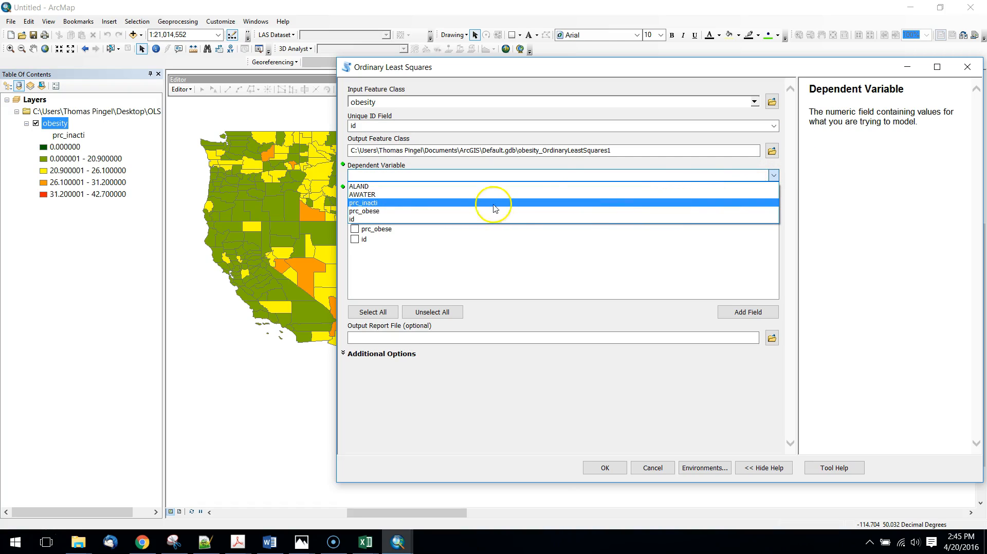
left_click(364, 211)
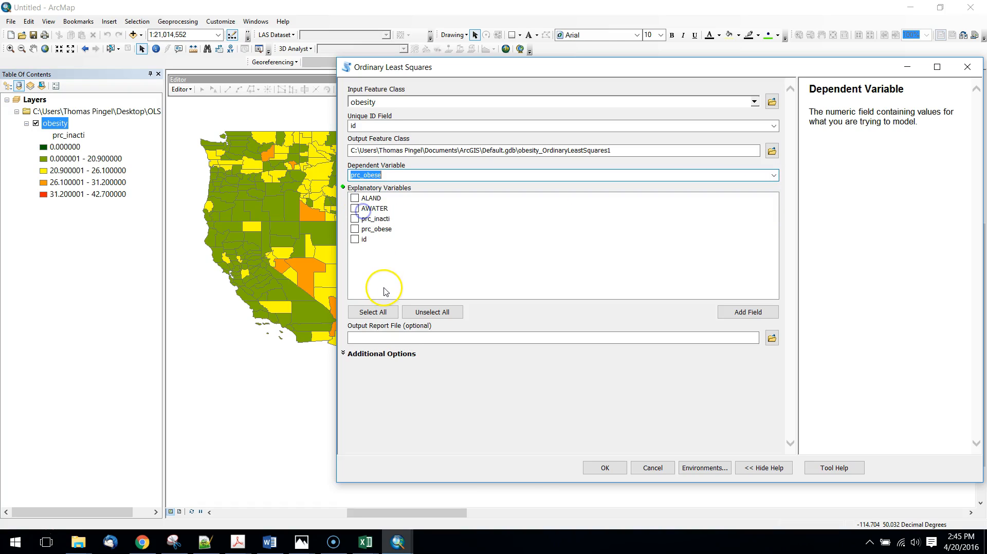
left_click(355, 218)
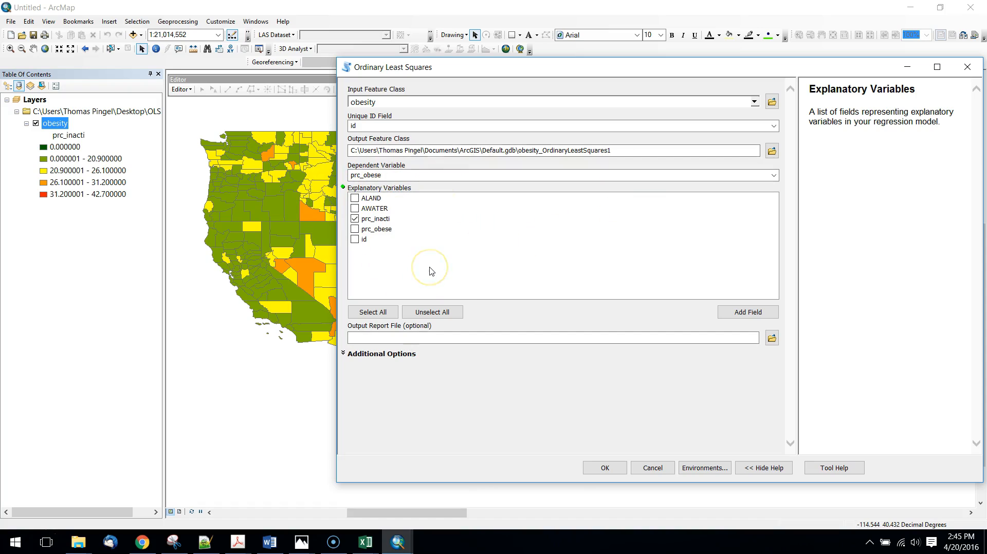
Step: Set the output report file to ols_report.pdf in the OLS Demo folder on the Desktop and run the regression
left_click(772, 339)
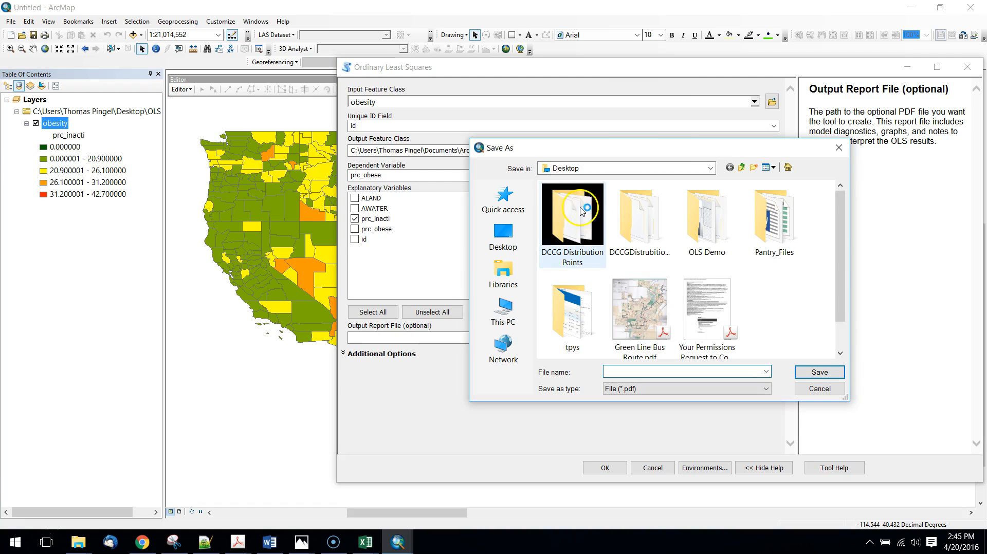
left_click(727, 230)
double_click(728, 230)
left_click(612, 370)
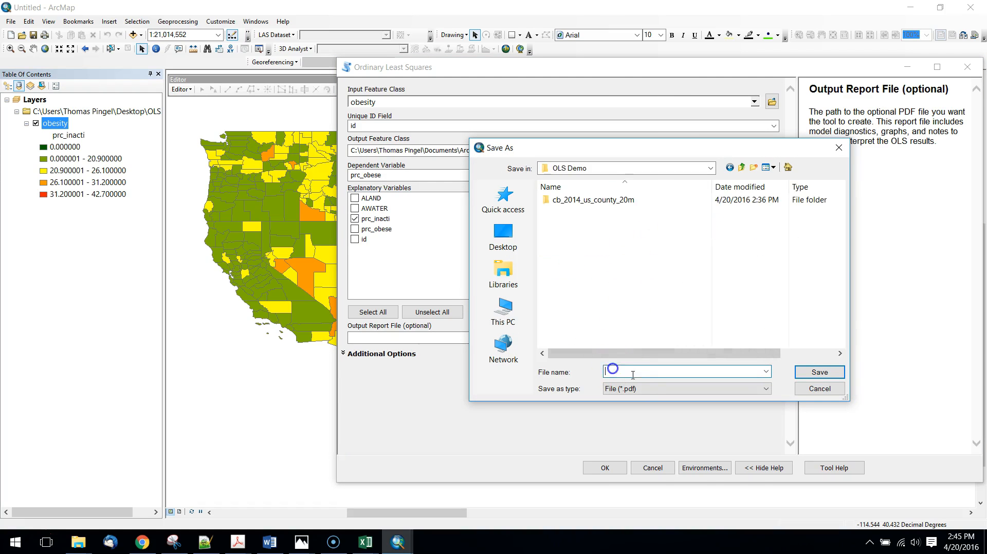
type("ols_")
type("report.pdf")
left_click(817, 373)
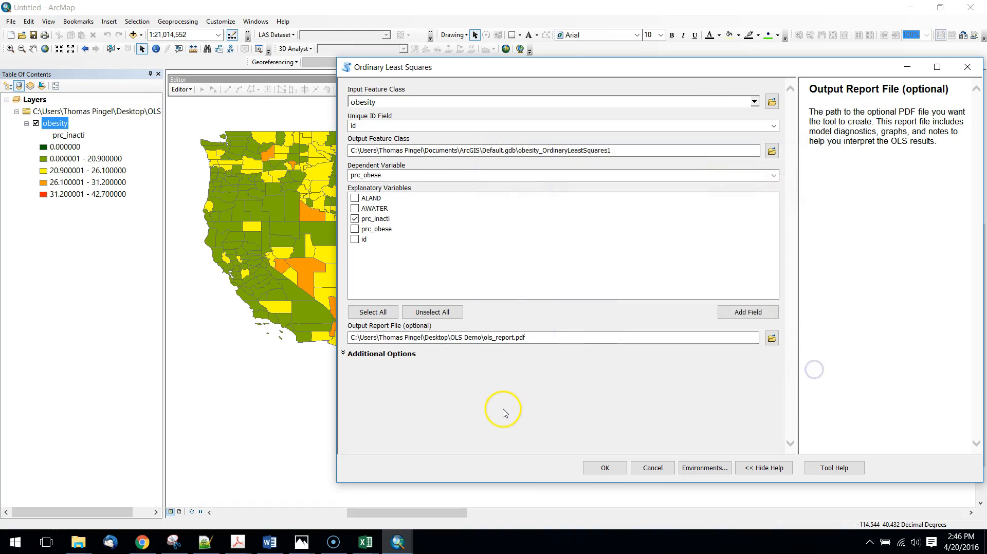
left_click(612, 469)
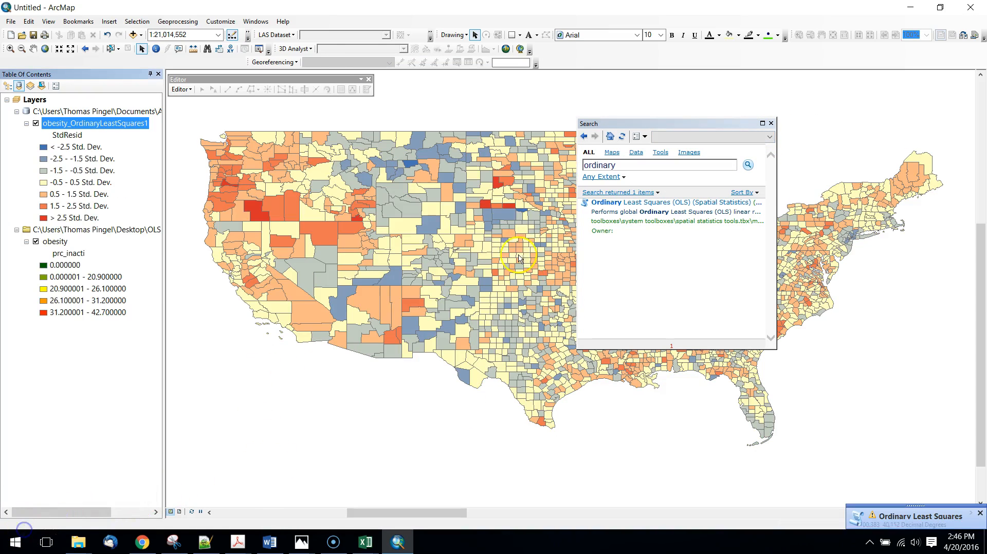
left_click(771, 123)
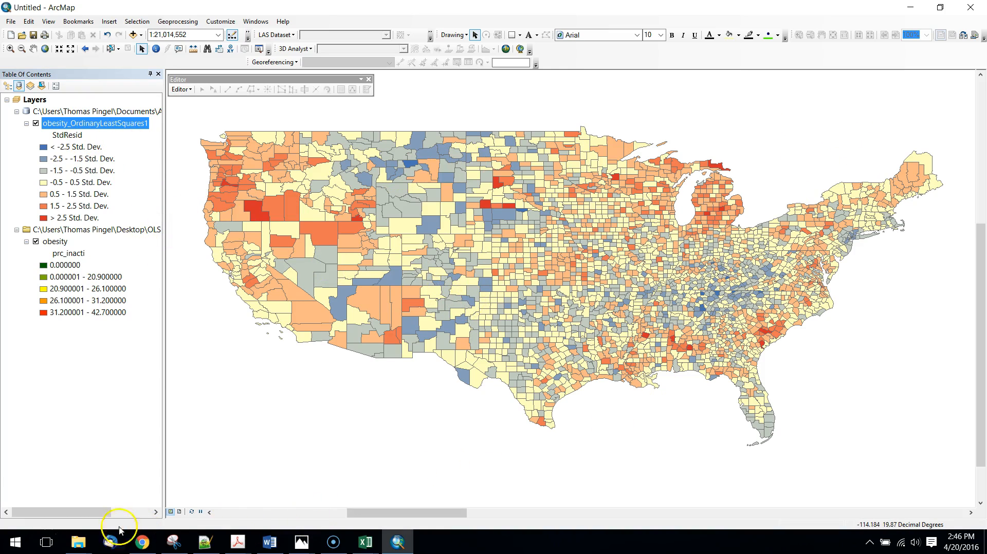
Step: Review the ordinary least squares pages in Chrome and the inactivity–obesity scatter plot of ols.xls in Excel, and return to ArcMap
left_click(140, 541)
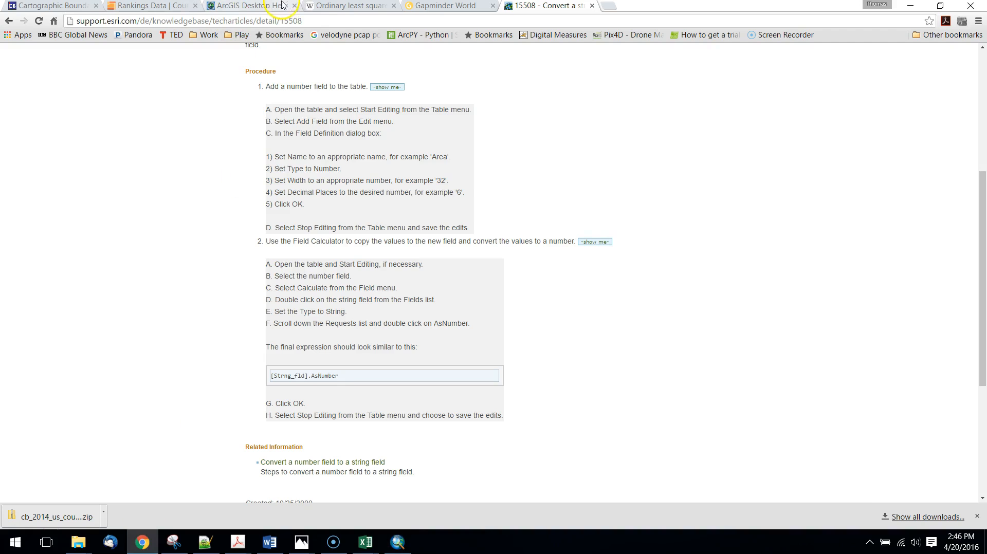
left_click(332, 5)
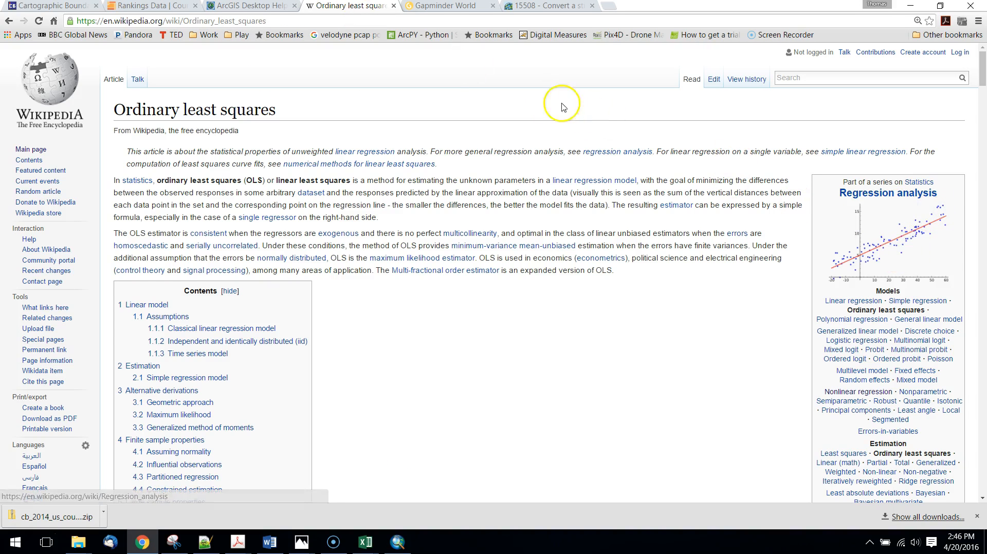
left_click(247, 5)
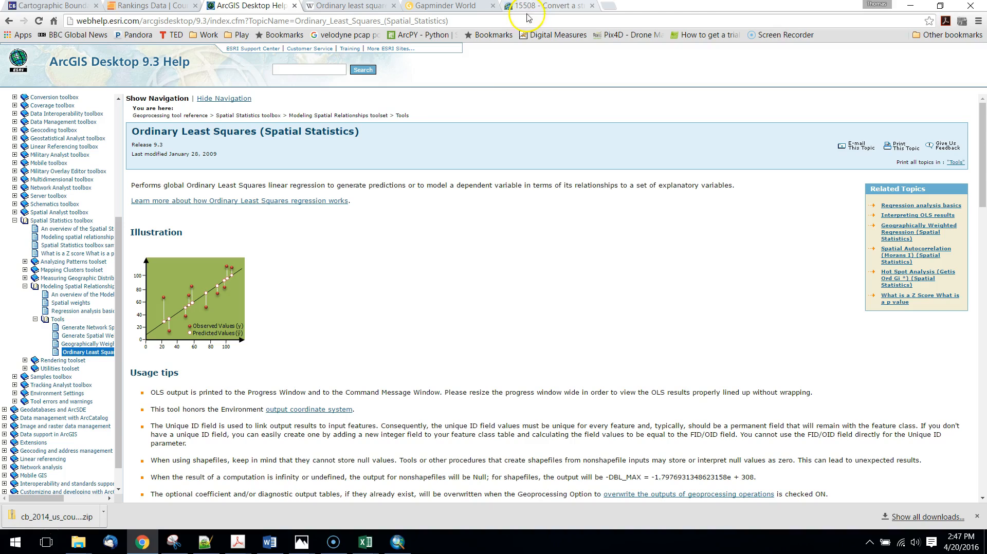
mouse_move(366, 543)
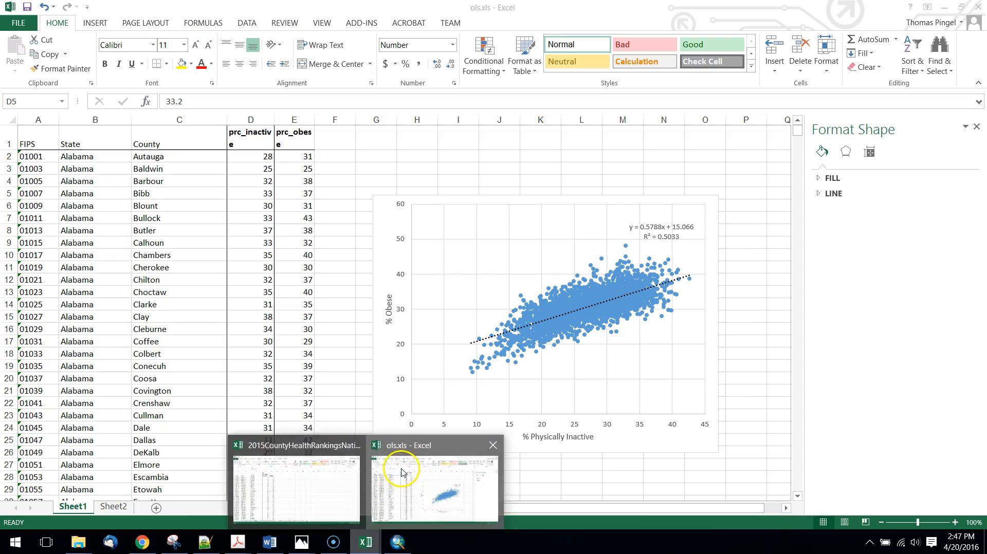
left_click(402, 472)
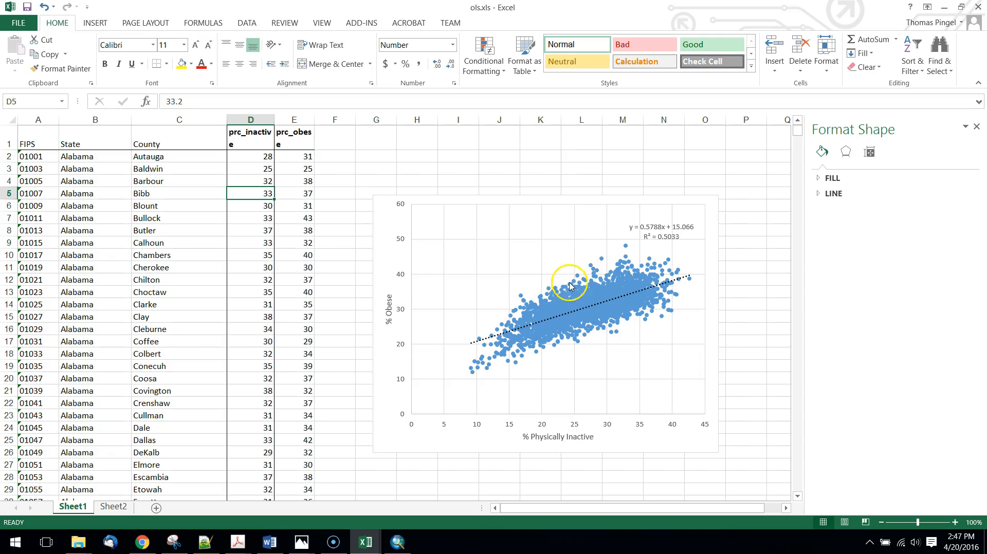
mouse_move(578, 293)
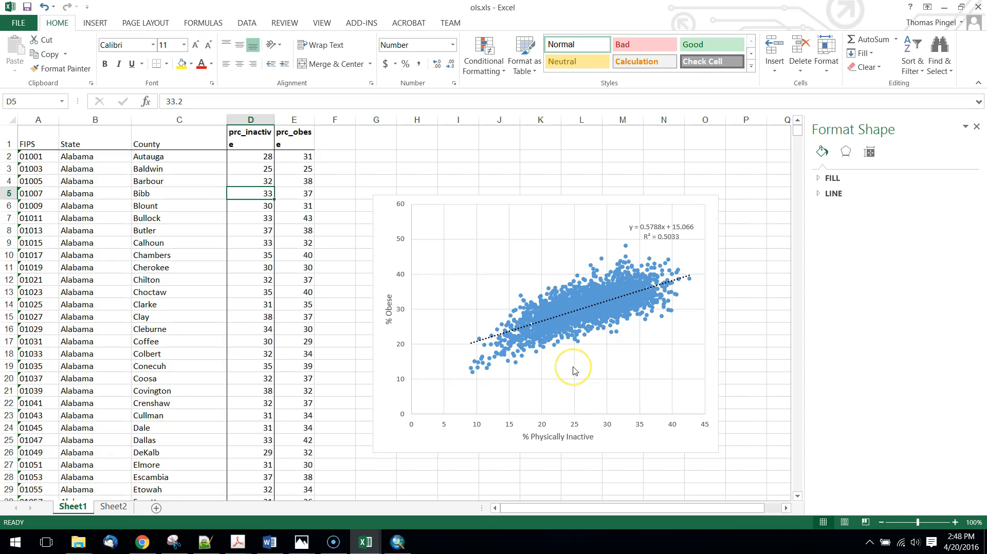
left_click(402, 542)
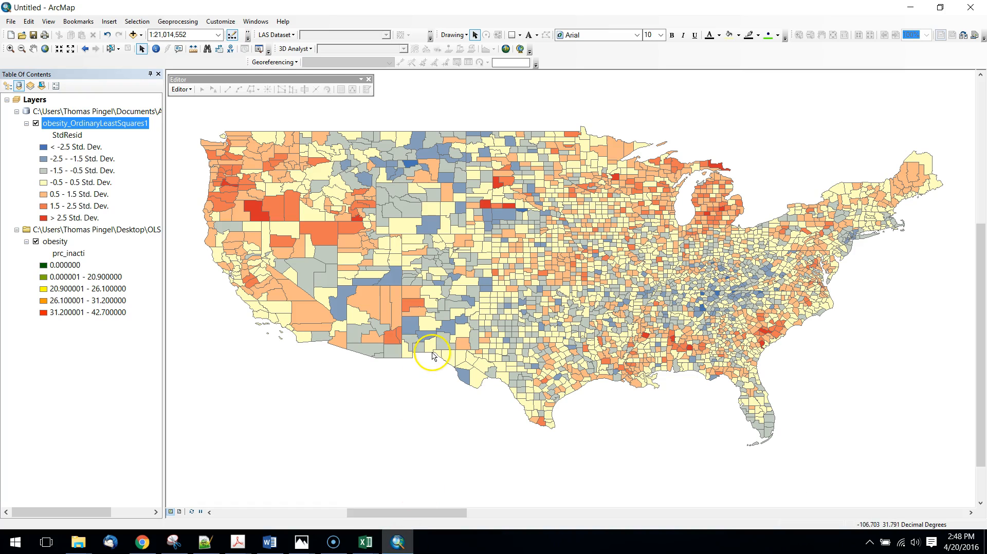
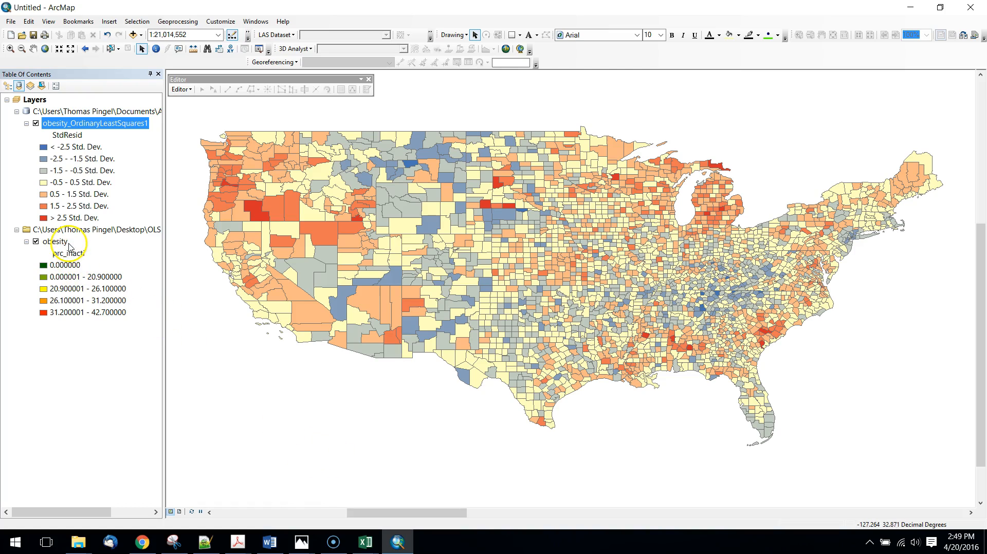
Step: Symbolize the obesity layer by prc_obese normalized by prc_inacti
right_click(59, 242)
left_click(77, 456)
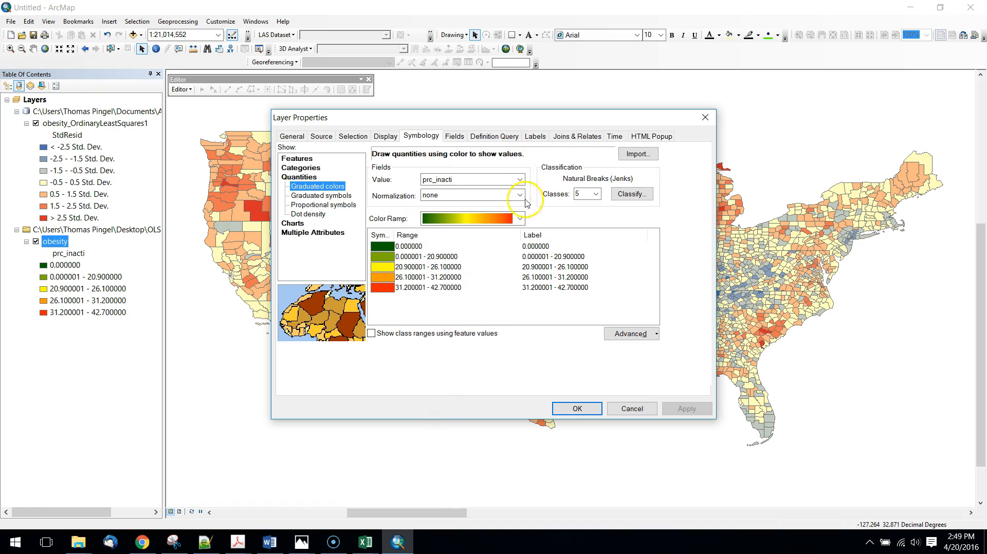
left_click(520, 179)
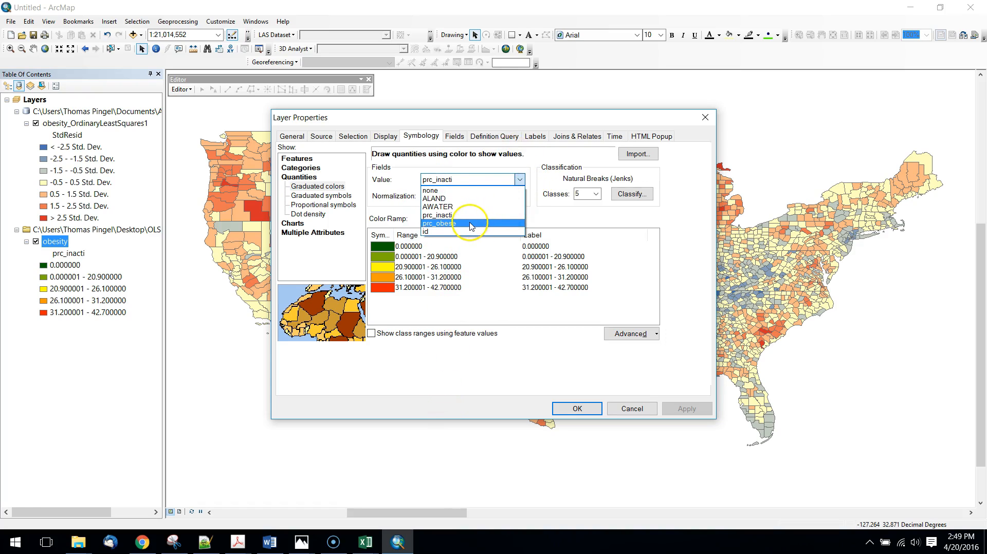
left_click(469, 224)
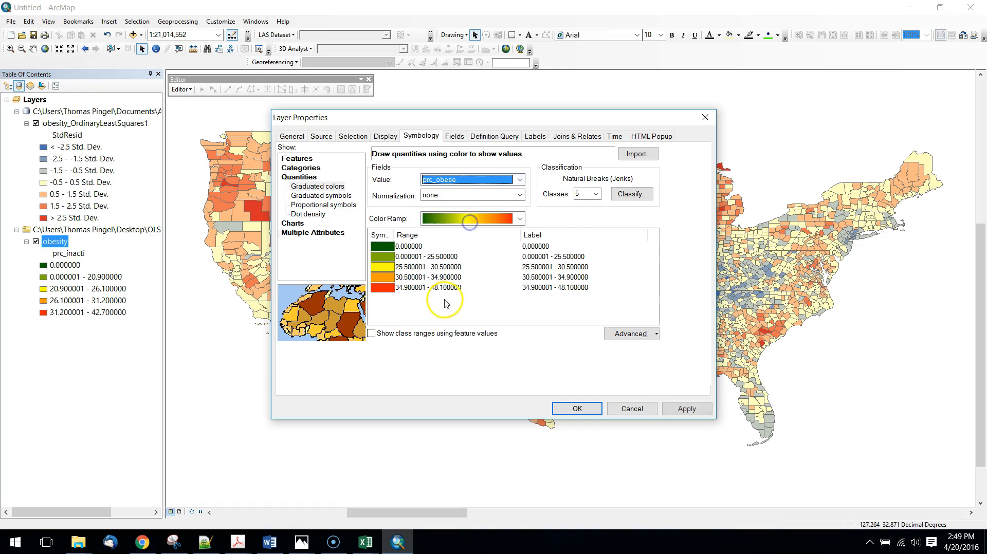
left_click(519, 196)
left_click(484, 247)
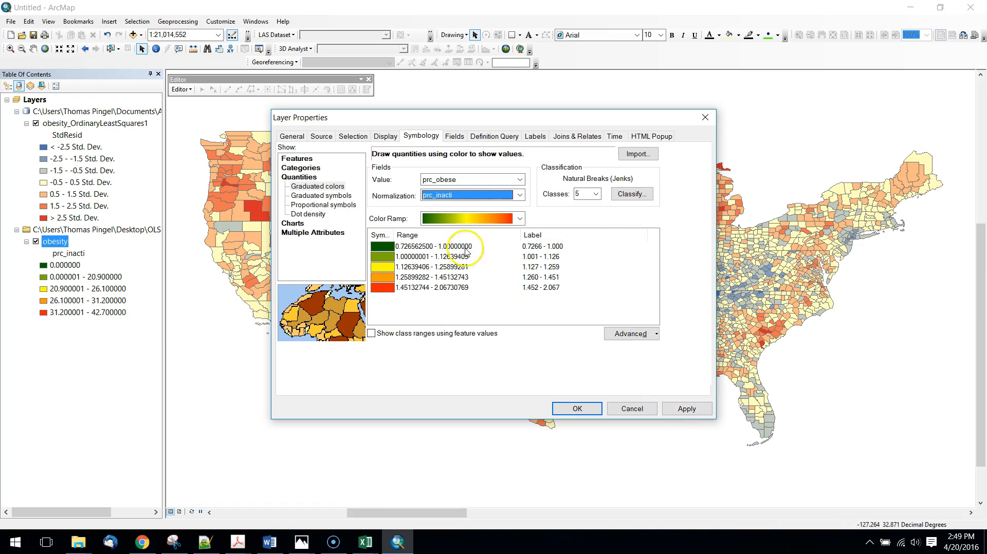
Step: List the color ramps of the obesity layer by name and restore their graphic view
left_click(467, 219)
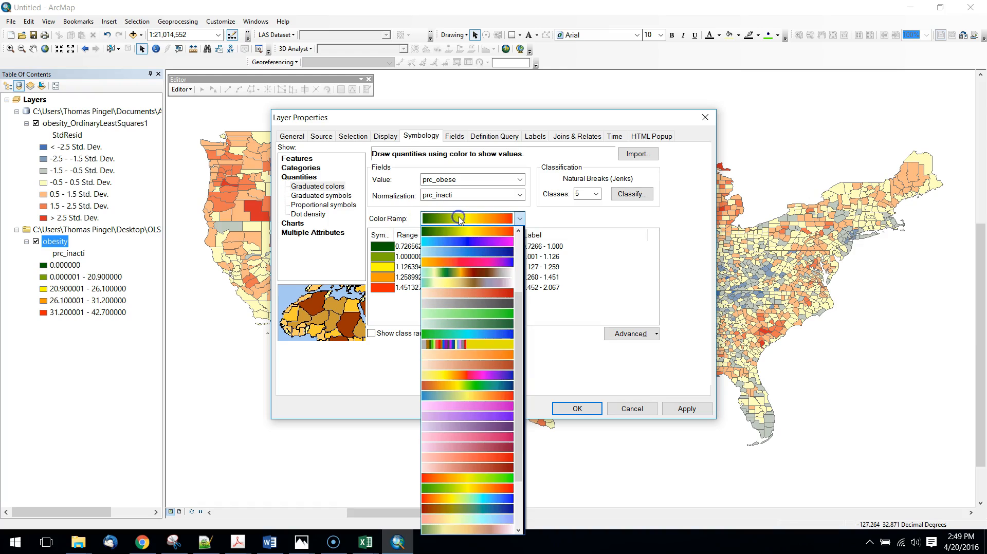
left_click(477, 235)
right_click(463, 219)
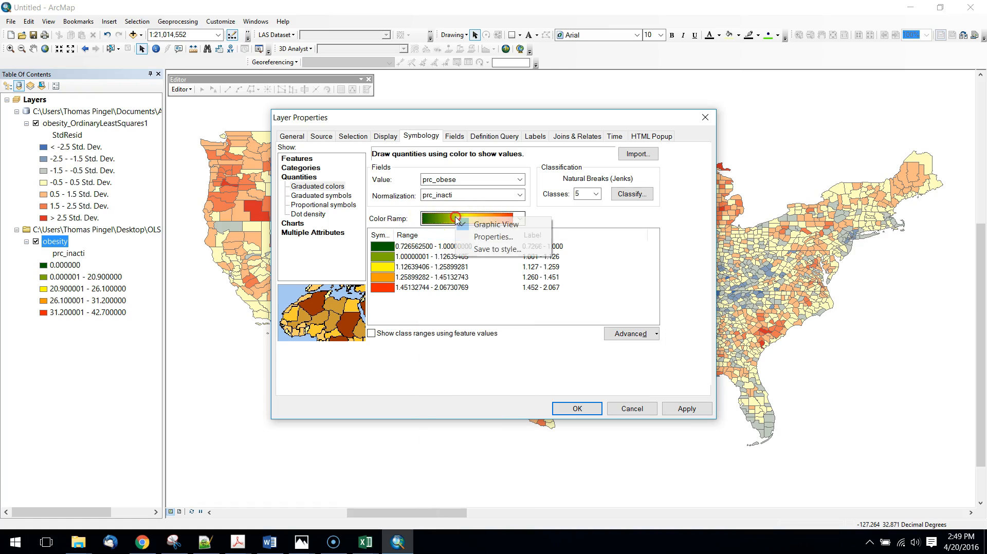
left_click(472, 227)
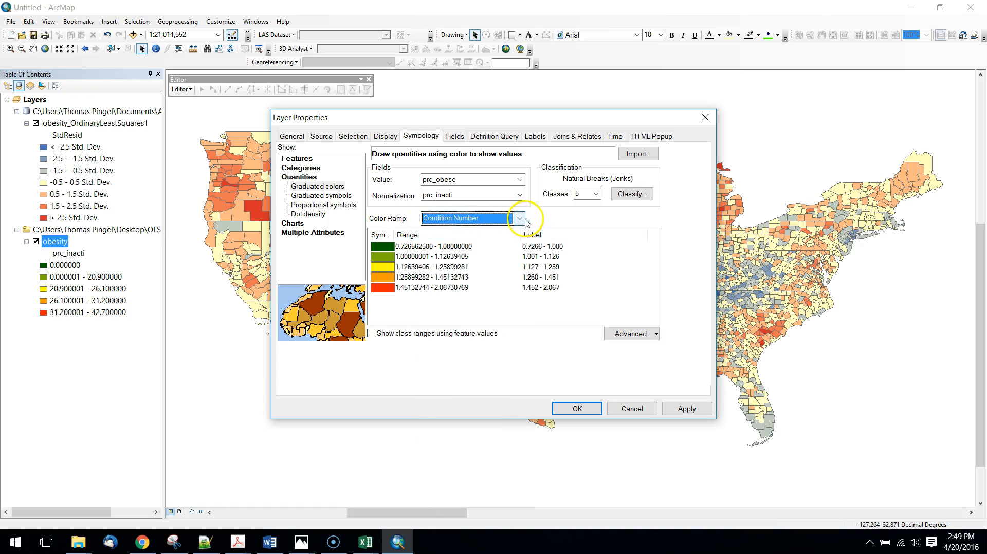
left_click(520, 219)
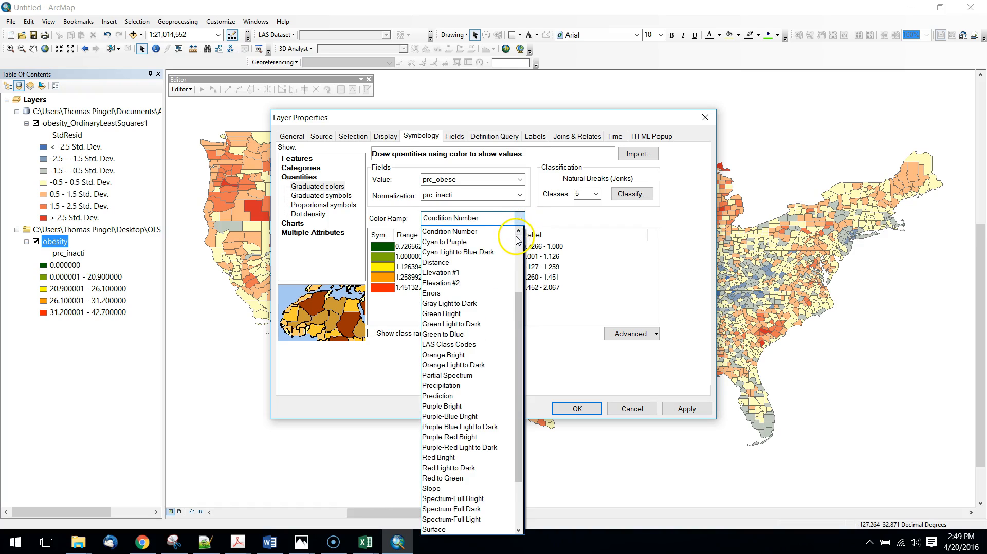
left_click(450, 232)
right_click(445, 218)
left_click(481, 228)
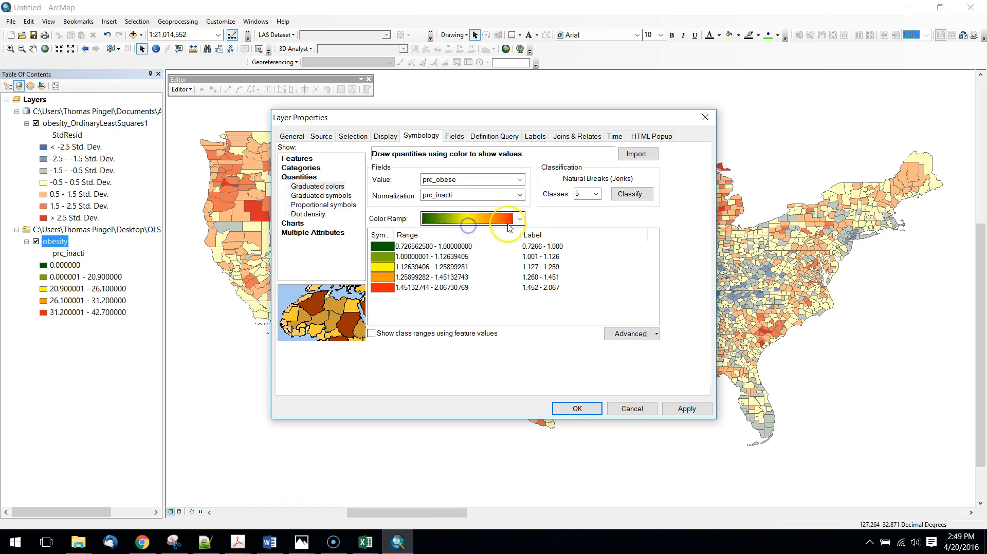
Step: Try the red-to-green color ramp on the obesity layer's ratio classes
left_click(520, 218)
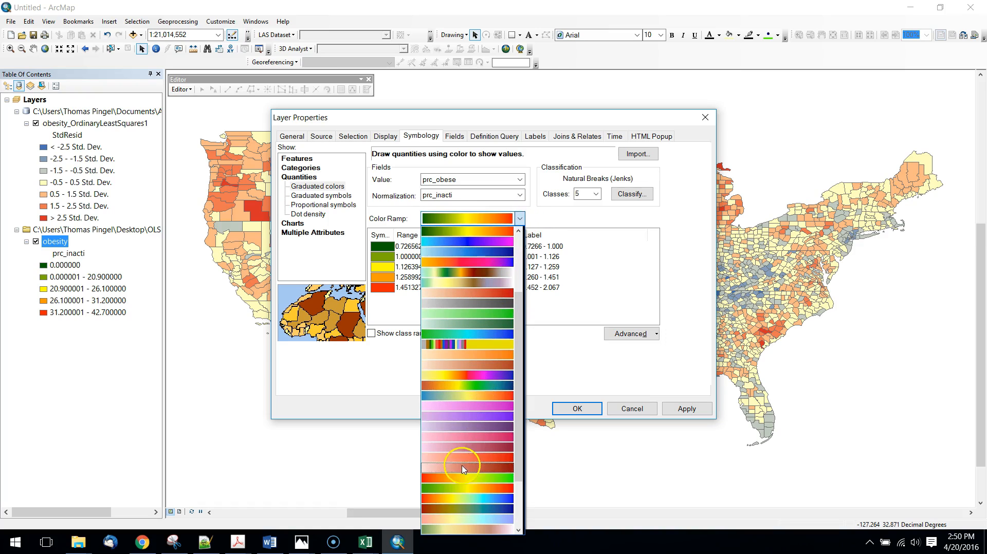
scroll(469, 458, "down", 1)
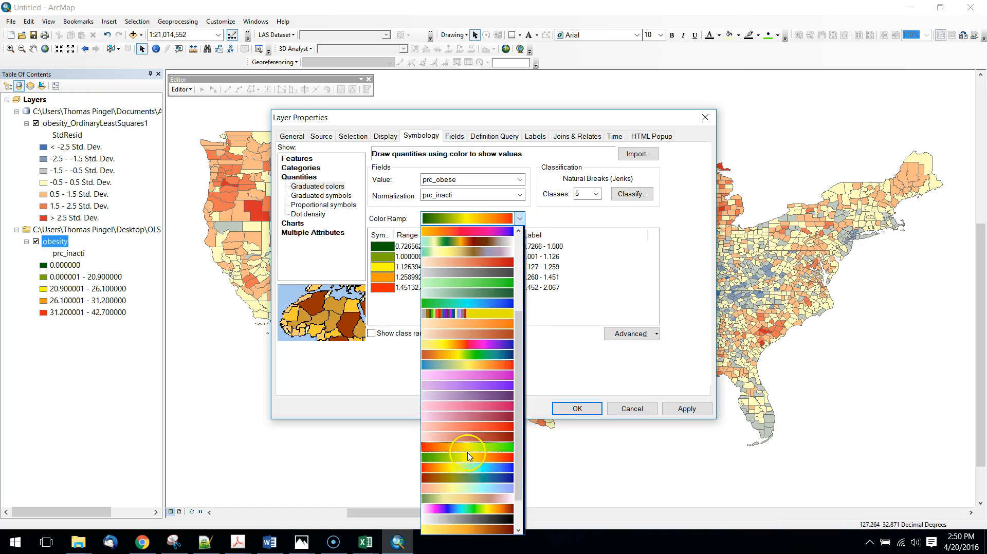
left_click(468, 451)
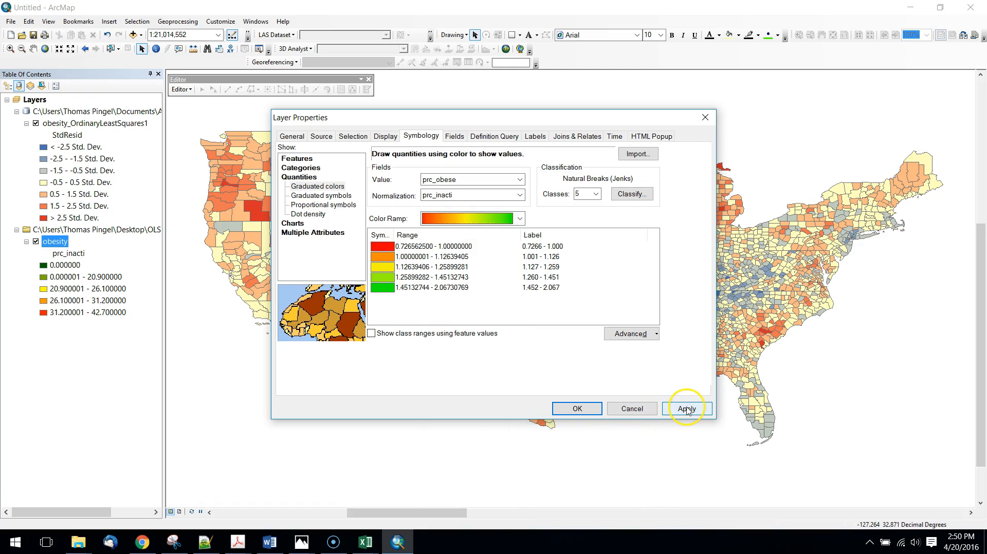
Step: Apply the green-yellow-red color ramp to the obesity layer's ratio classes and close the layer properties
left_click(520, 219)
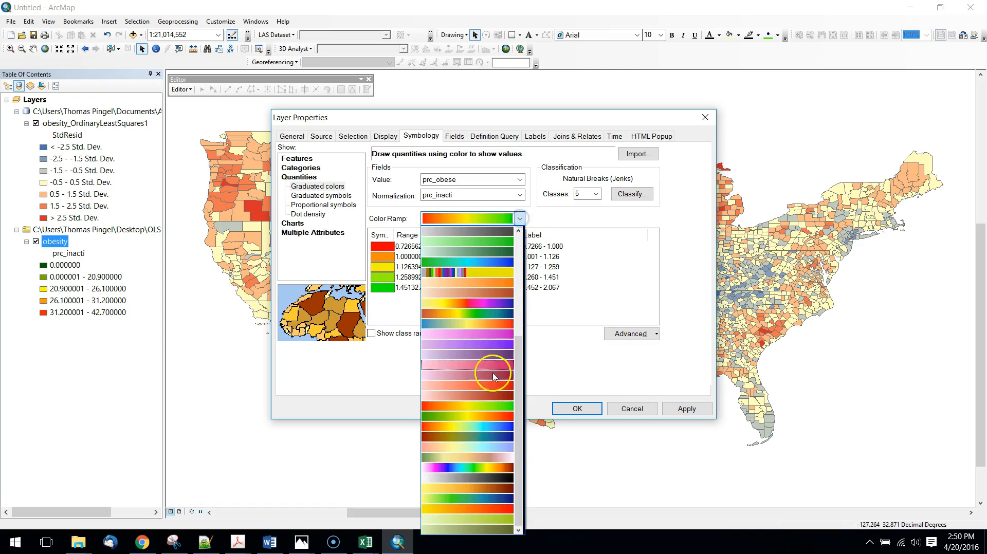
left_click(481, 416)
left_click(684, 409)
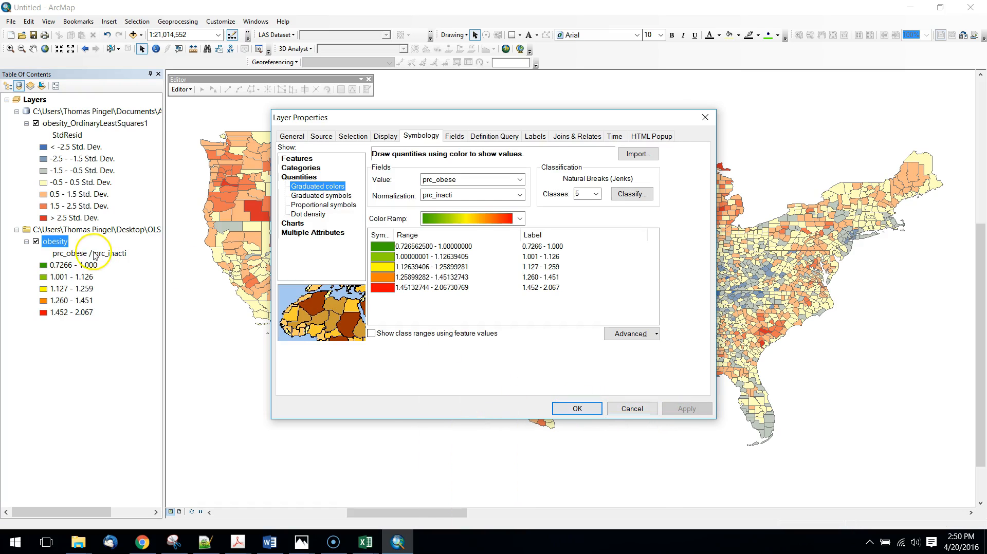
left_click(578, 408)
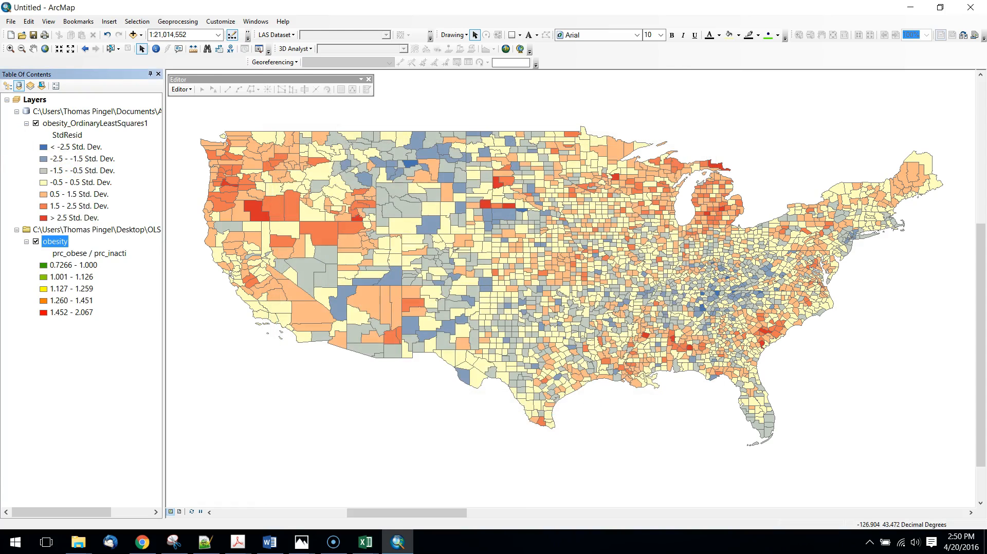
Step: List the layers by drawing order and move obesity above obesity_OrdinaryLeastSquares1
left_click_drag(72, 228, 78, 126)
left_click(7, 85)
mouse_move(45, 218)
left_mouse_down()
mouse_move(34, 220)
mouse_move(54, 111)
mouse_move(71, 98)
left_mouse_up()
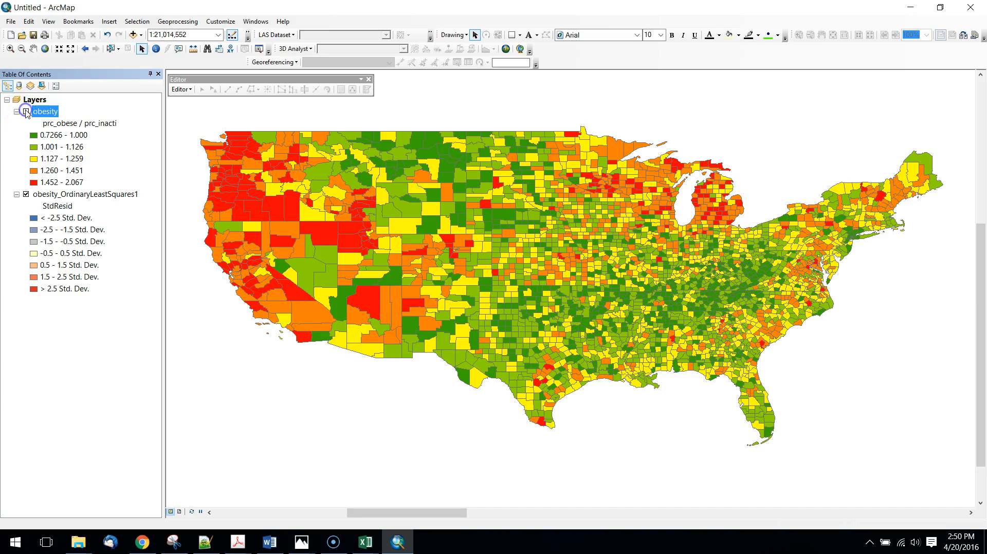
Step: Switch the obesity layer off and on repeatedly to compare the obesity–inactivity ratio map with the residual map
left_click(27, 111)
left_click(26, 112)
left_click(26, 112)
left_click(26, 112)
left_click(26, 112)
left_click(26, 112)
left_click(26, 112)
left_click(26, 111)
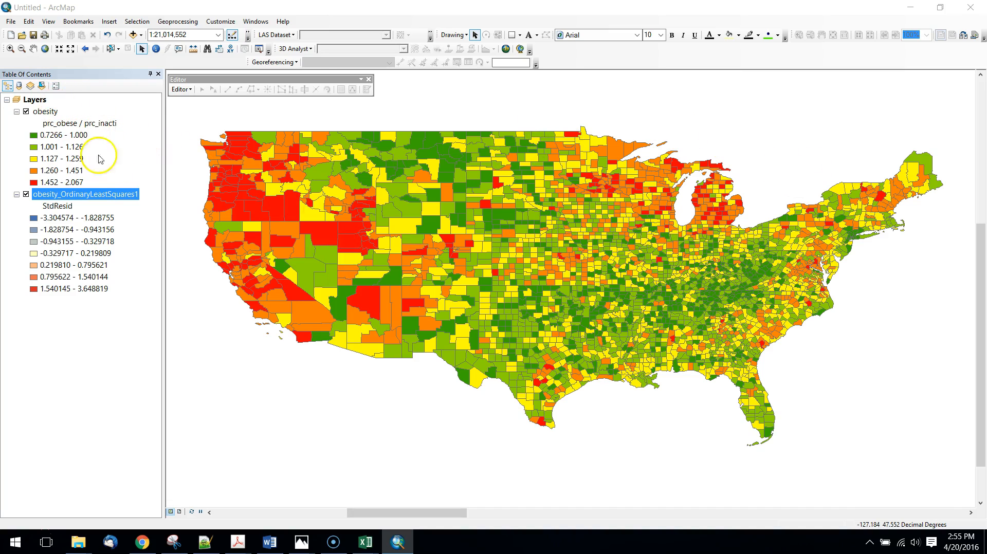
Step: Open the attribute table of obesity_OrdinaryLeastSquares1 and arrange its window over the map
right_click(82, 201)
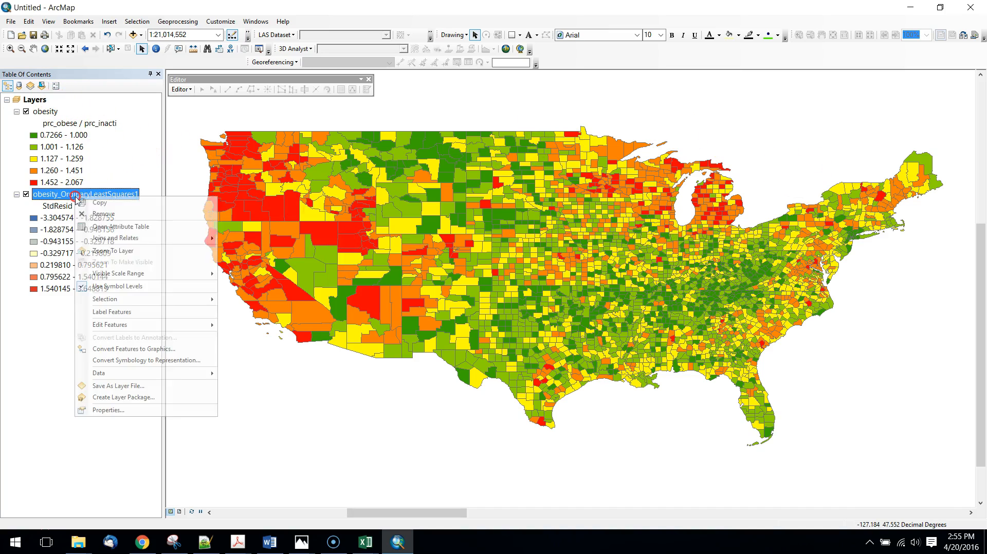
left_click(132, 223)
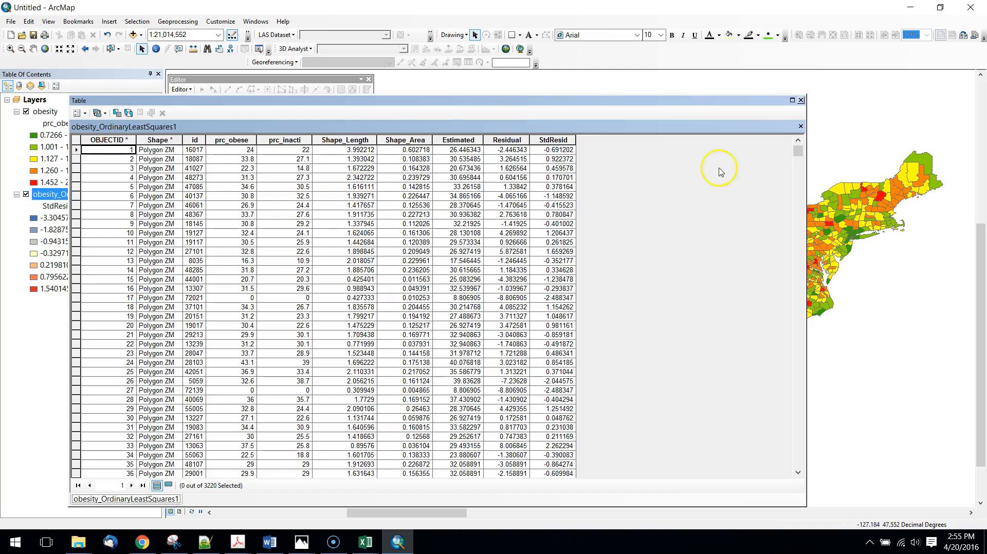
left_click_drag(766, 101, 772, 253)
left_click_drag(675, 249, 754, 131)
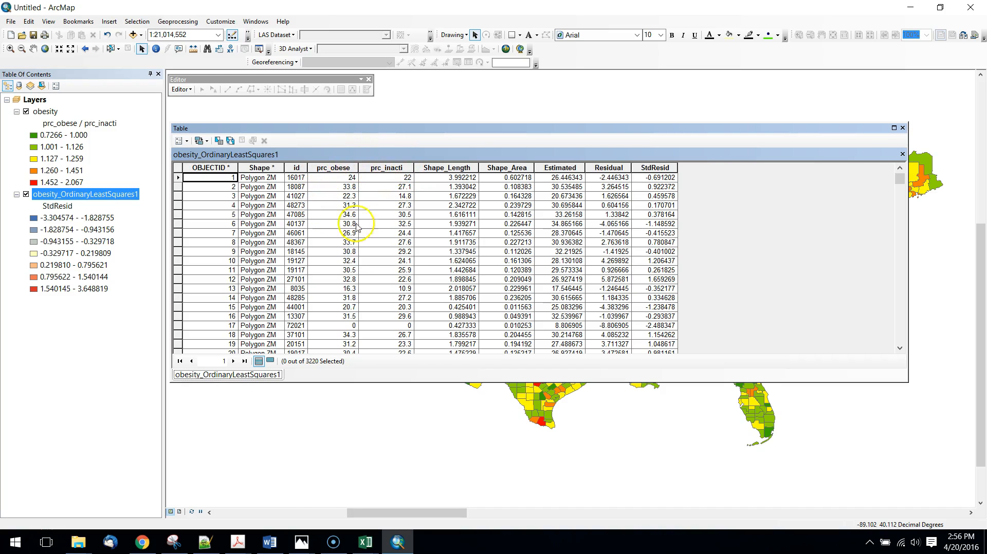
Step: Bring up ols.xls in a smaller Excel window beside the attribute table to compare its scatter plot with the regression fields
left_click(367, 542)
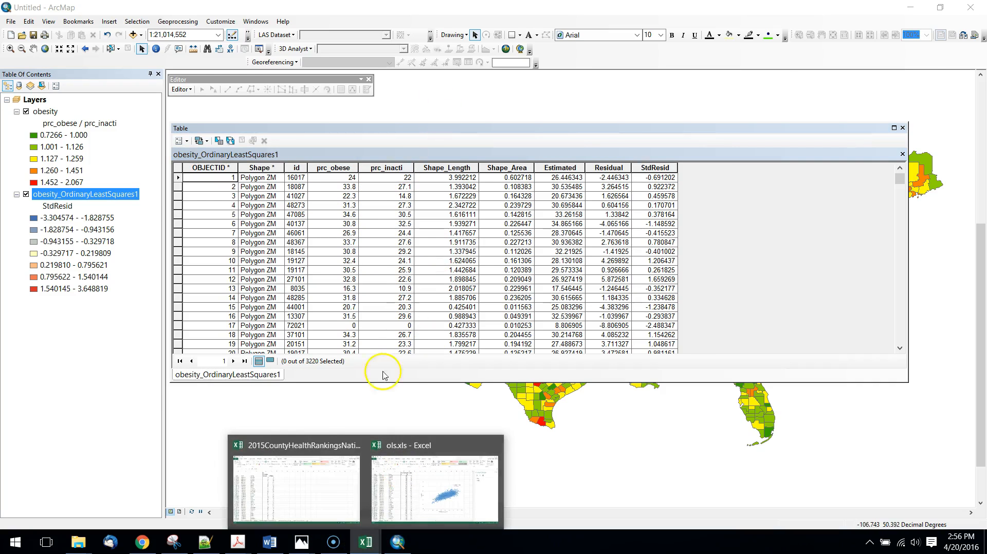
left_click(432, 494)
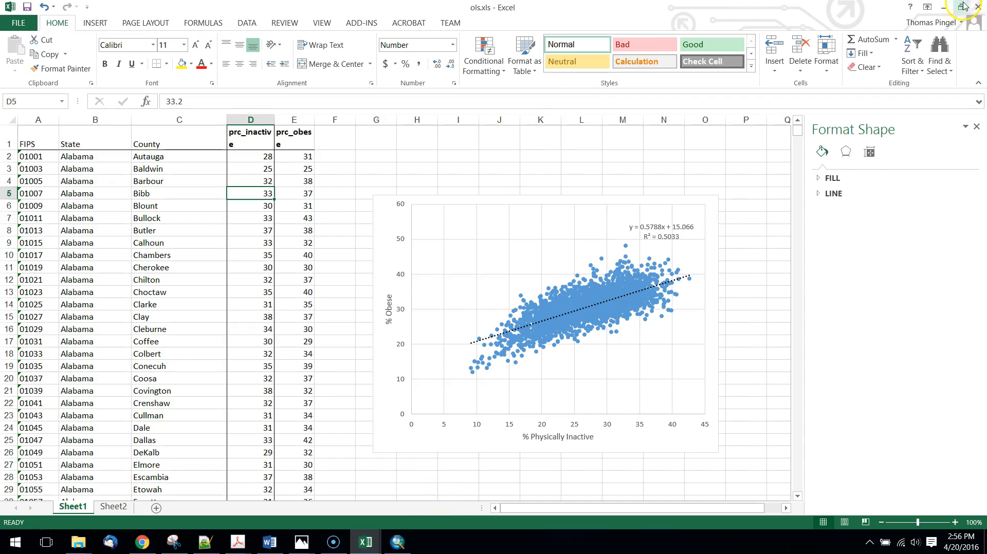
left_click(961, 6)
left_click_drag(536, 473, 581, 473)
left_click_drag(625, 248, 627, 238)
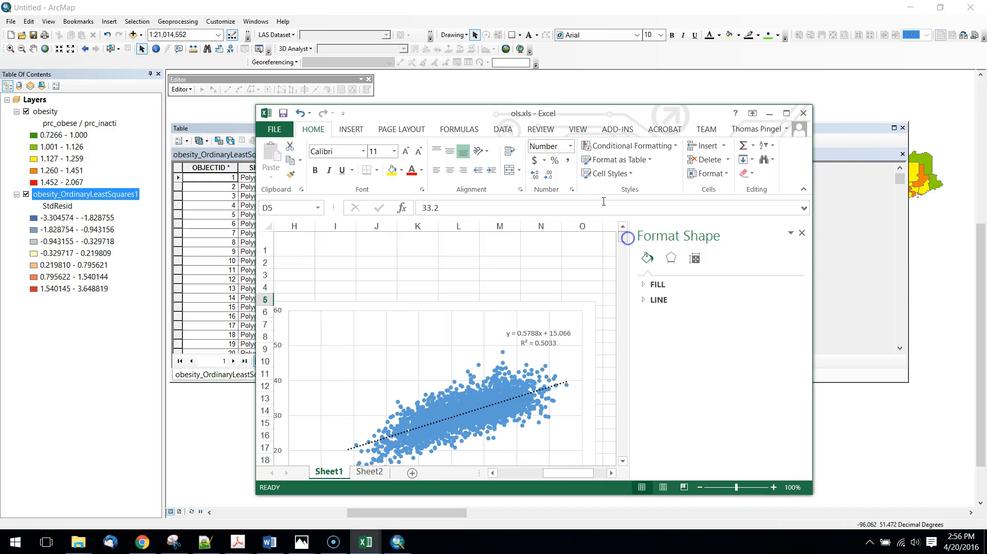
left_click_drag(538, 110, 813, 22)
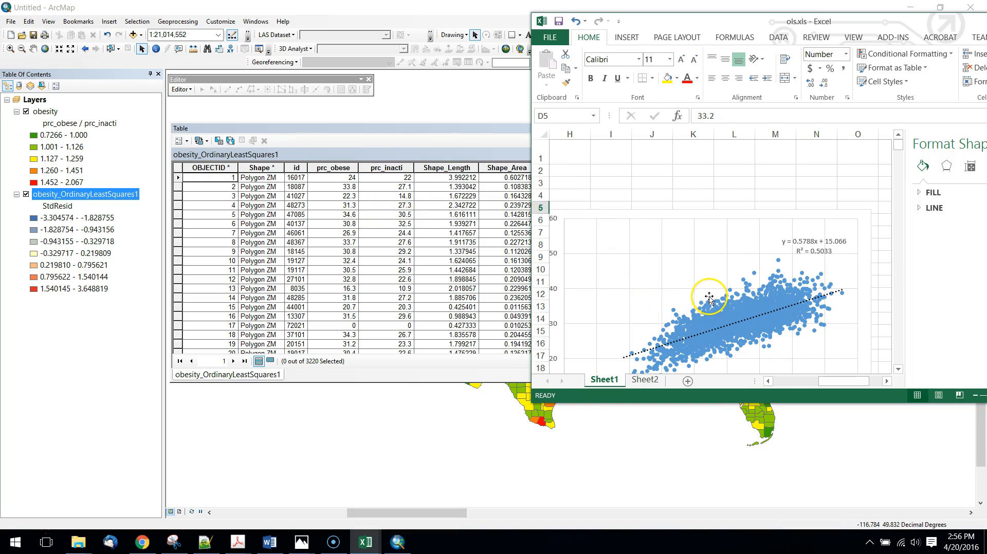
scroll(708, 295, "down", 1)
scroll(666, 315, "down", 1)
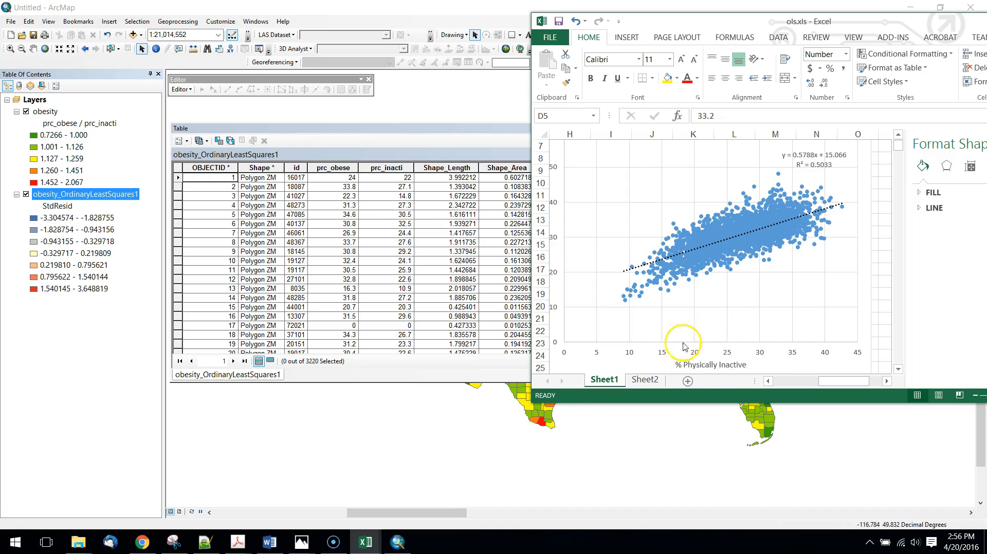
left_click_drag(834, 382, 833, 381)
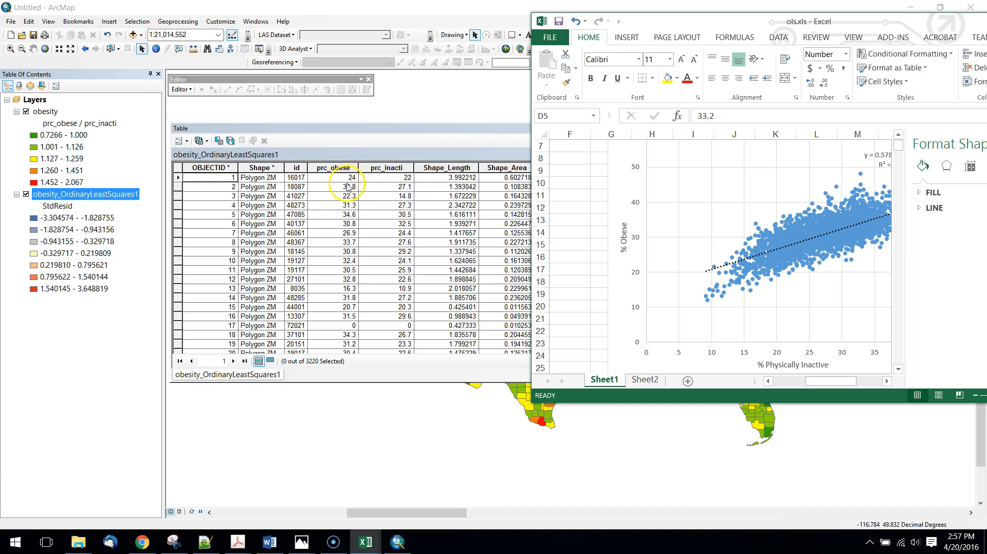
Step: Return to ArcMap, close the attribute table and turn off the obesity layer
left_click(459, 134)
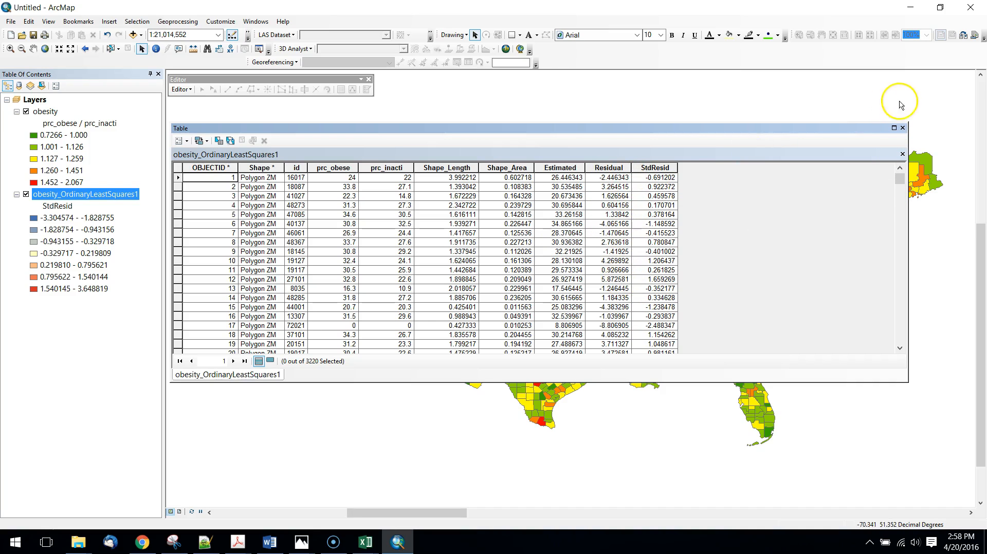
left_click(903, 127)
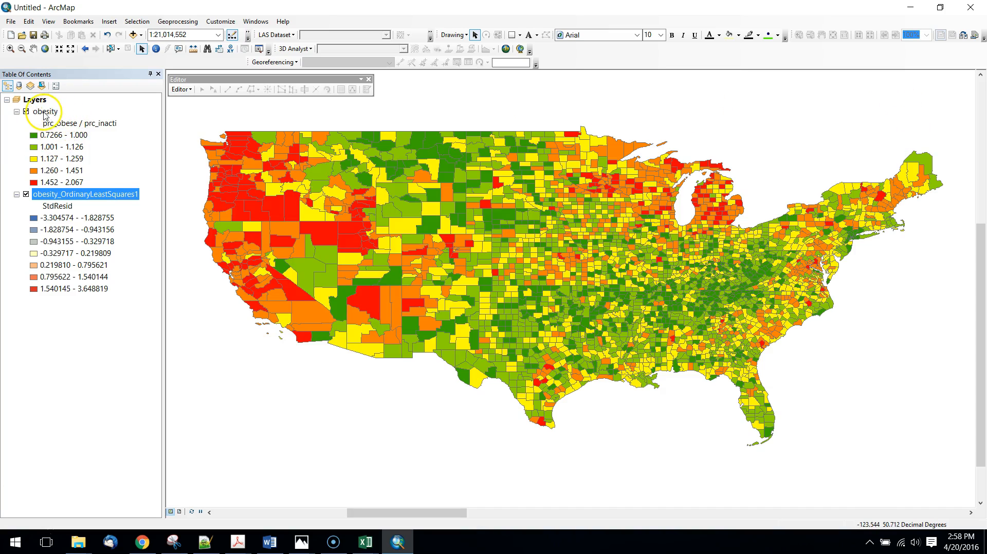
left_click(26, 111)
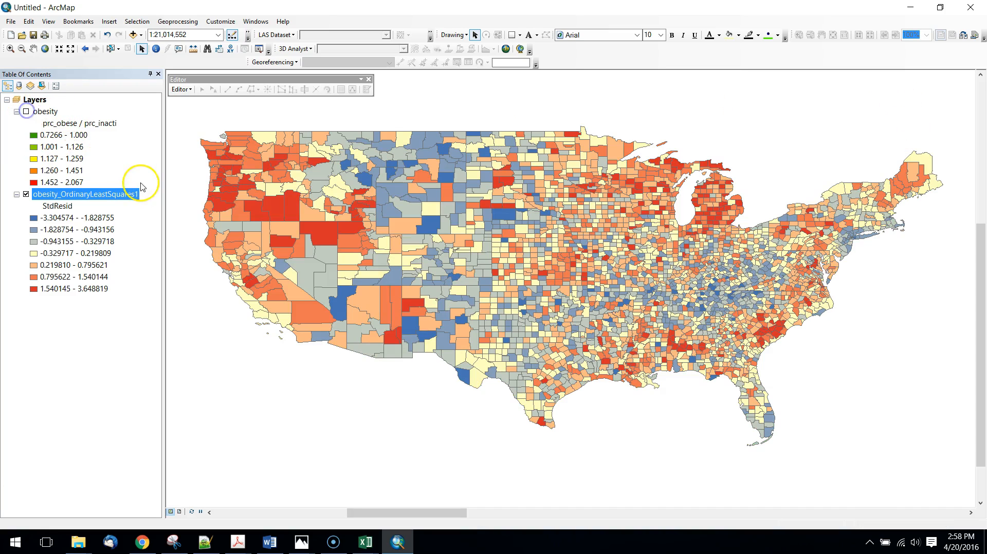
Step: Symbolize the obesity_OrdinaryLeastSquares1 layer by the Residual field and apply the change
right_click(74, 194)
left_click(109, 409)
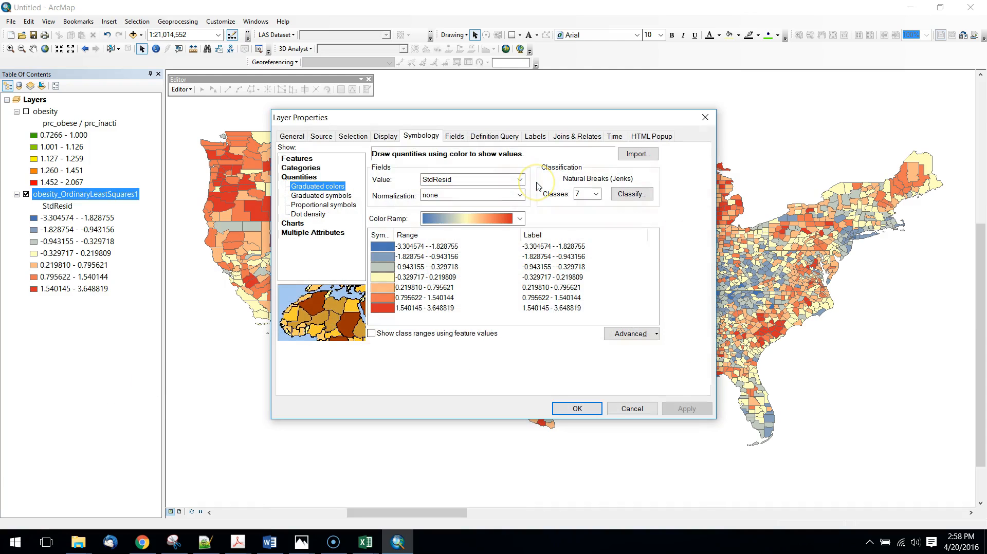
left_click(520, 179)
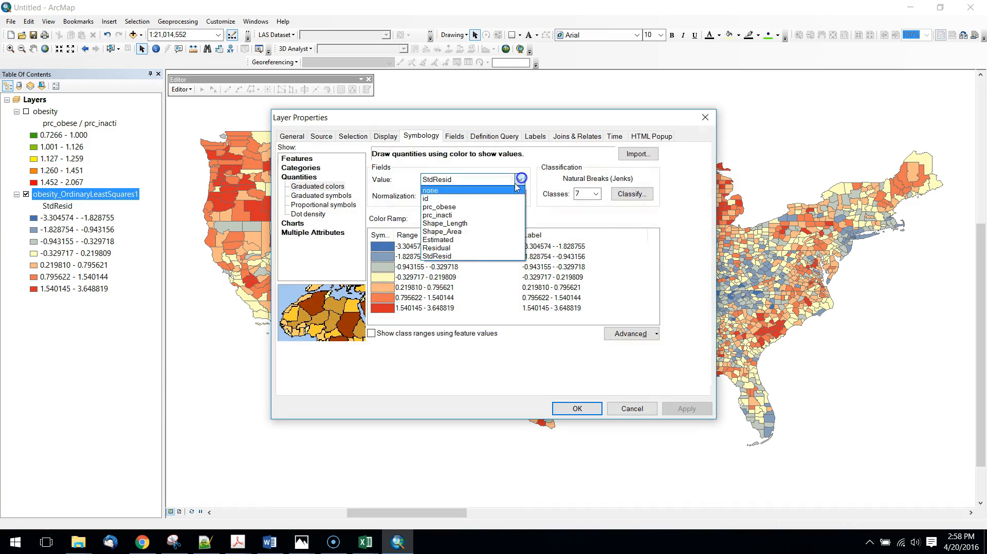
left_click(477, 248)
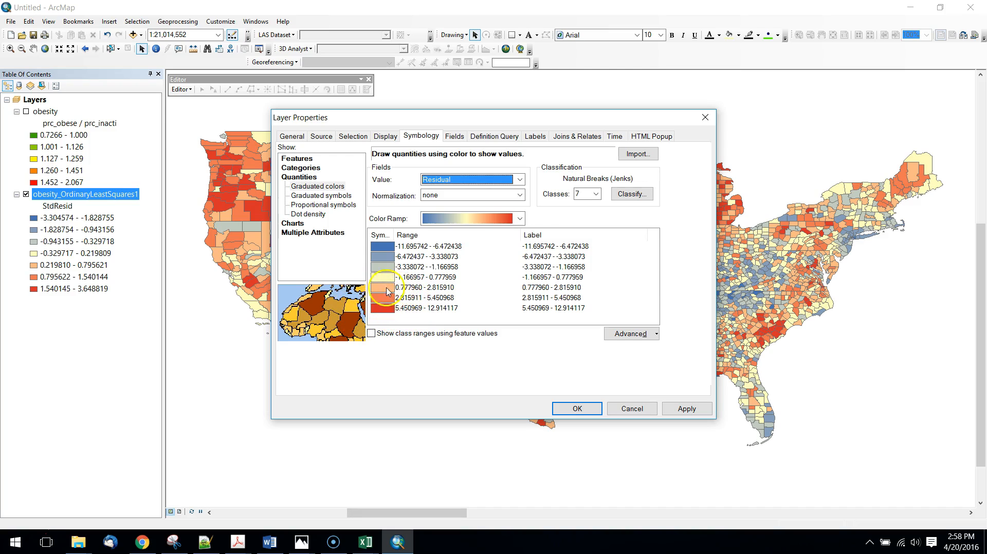
left_click(684, 408)
left_click(623, 407)
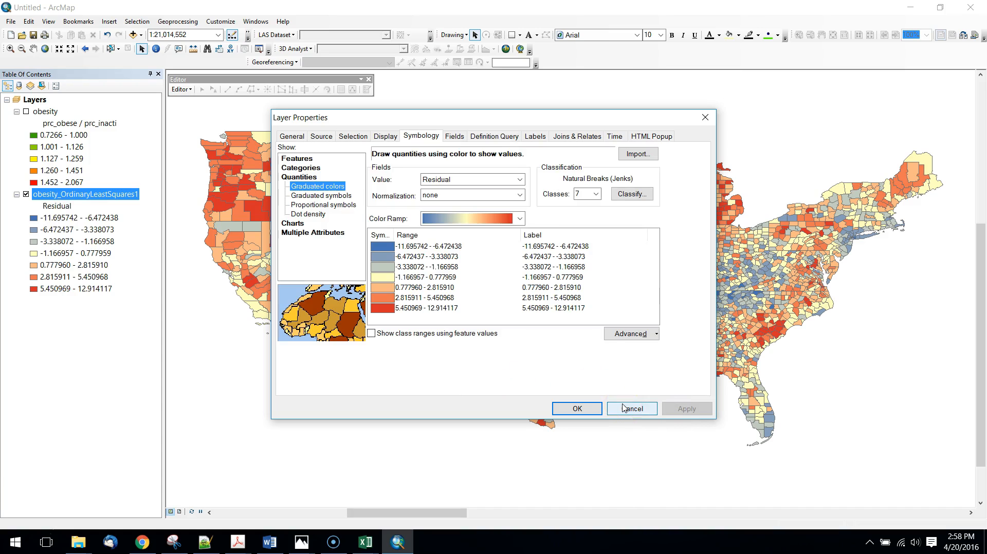
Step: Move the layer properties aside and open the classification histogram of the Residual field
left_click_drag(556, 118, 391, 120)
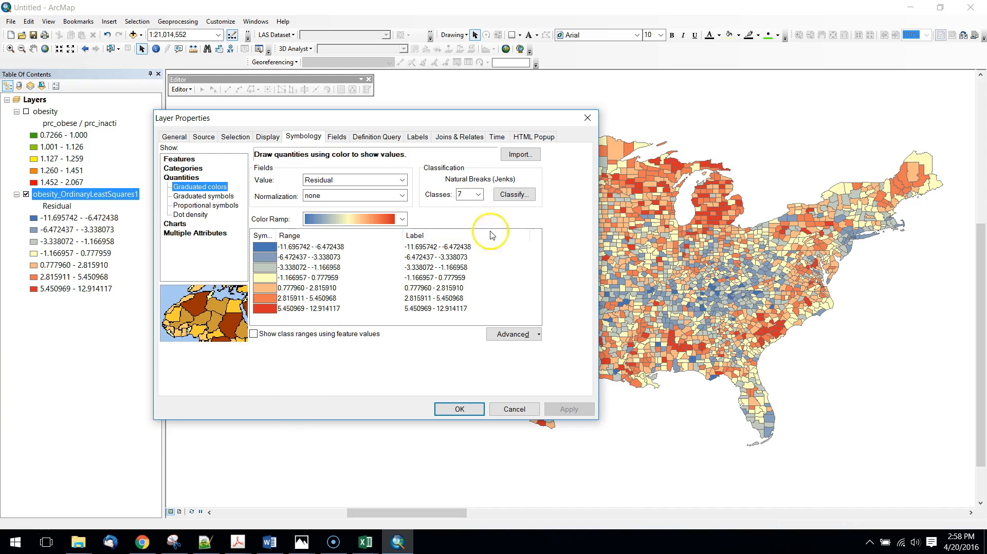
left_click(509, 194)
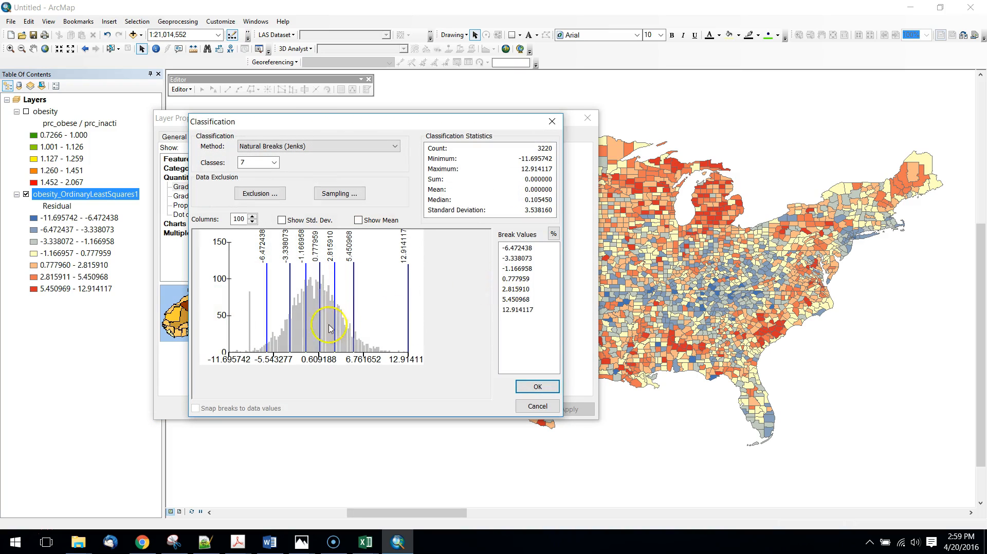
Step: Delete the 0.777959 and -1.166958 class breaks from the middle of the Residual histogram
left_click(320, 330)
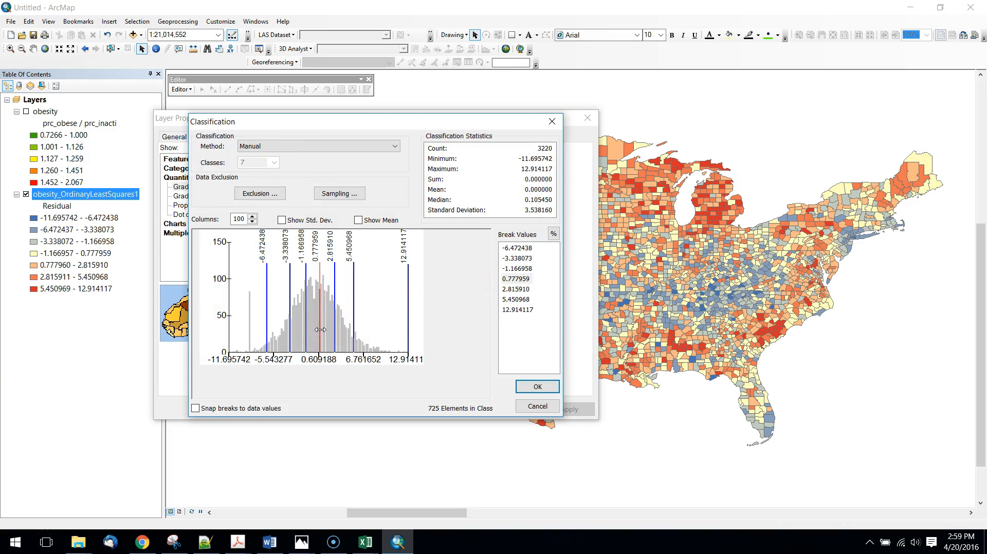
right_click(321, 324)
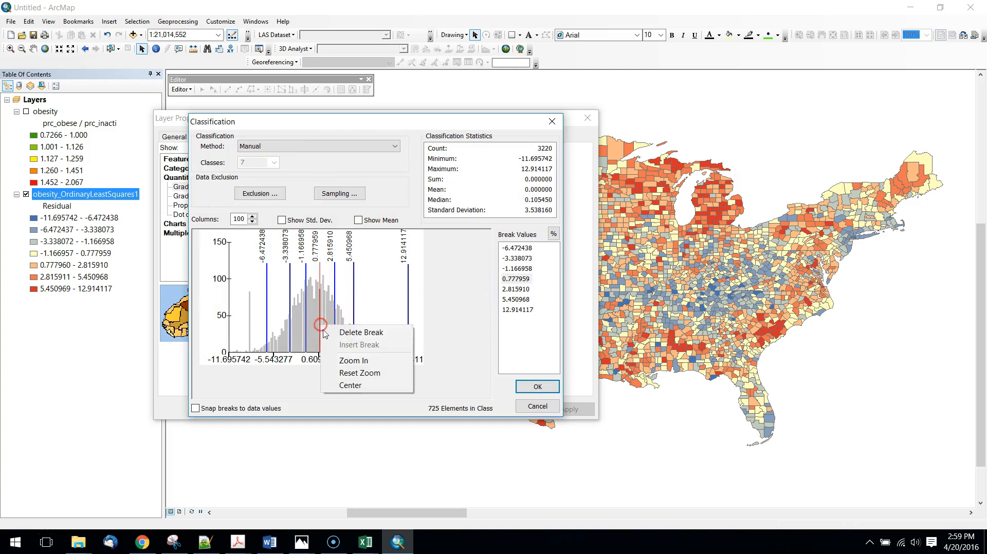
left_click(338, 332)
left_click(333, 330)
right_click(333, 330)
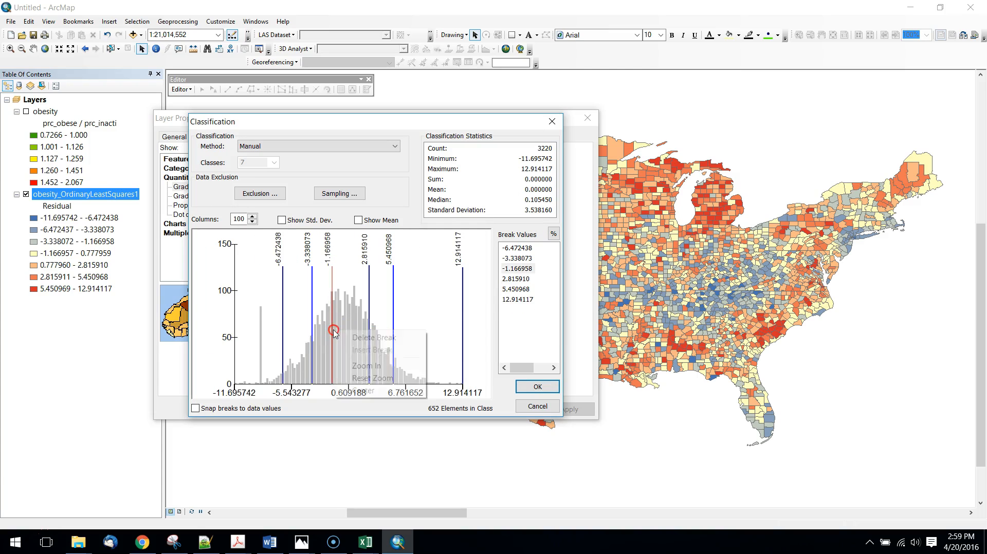
left_click(344, 337)
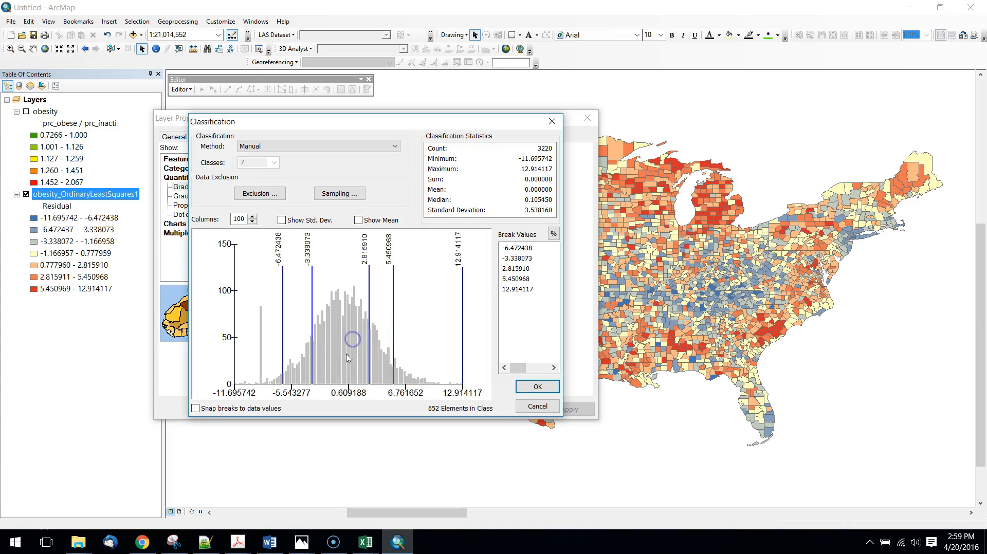
Step: Delete the -6.472438 and 5.450968 class breaks from the Residual histogram
right_click(281, 361)
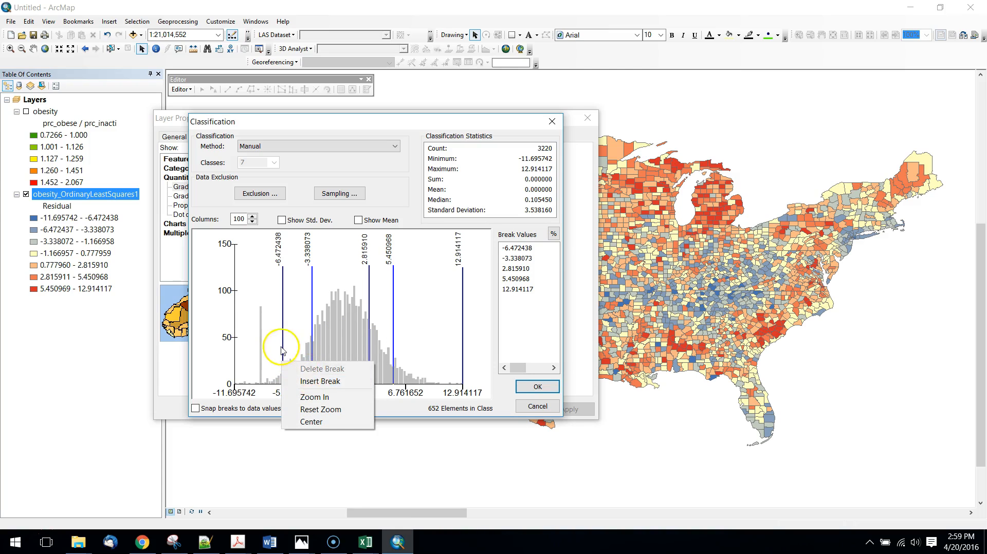
left_click(281, 347)
right_click(281, 347)
left_click(304, 357)
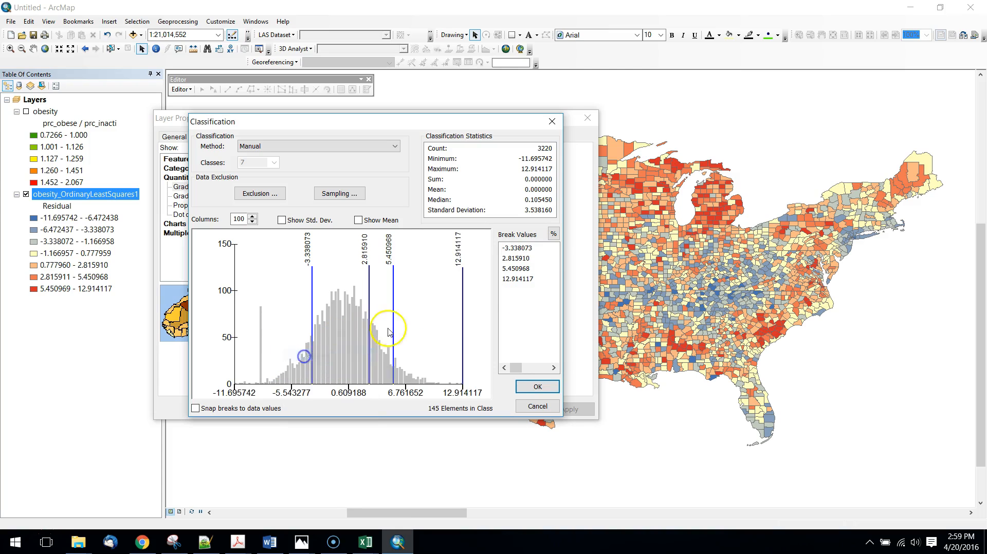
right_click(395, 348)
left_click(406, 351)
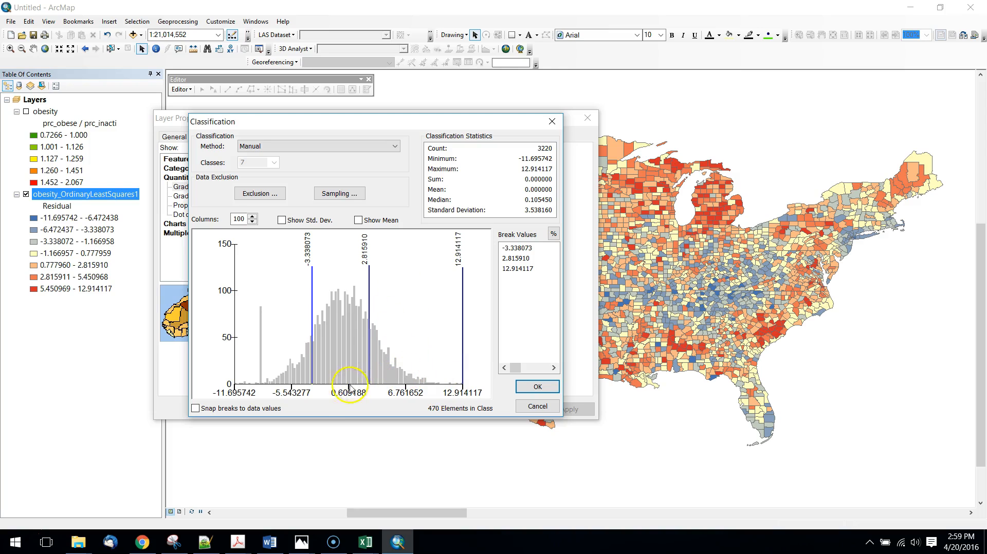
Step: Move the lower break to about -4.37 and the middle break to about 5.33, and apply the residual classification to the map
left_click_drag(370, 366, 372, 367)
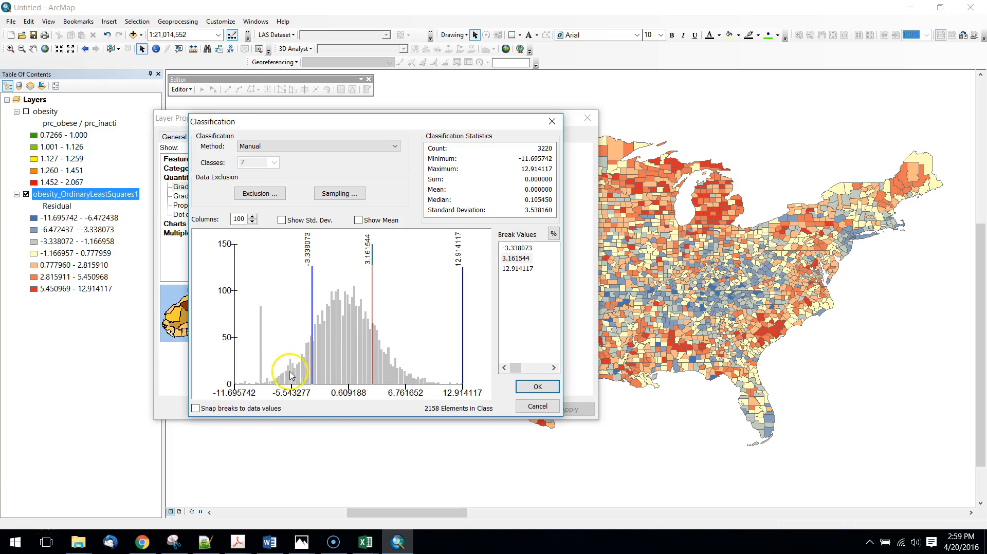
left_click_drag(312, 373, 303, 371)
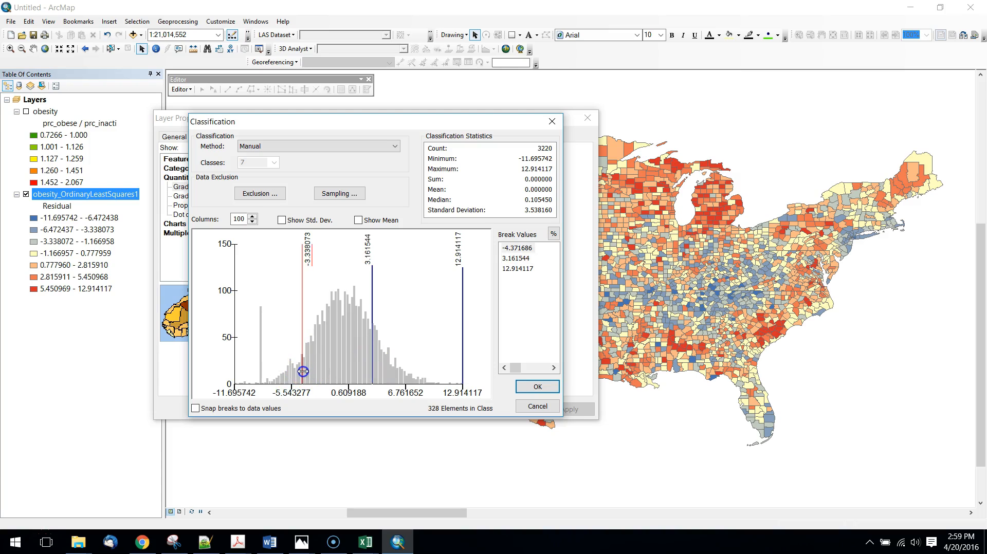
left_click_drag(371, 361, 392, 370)
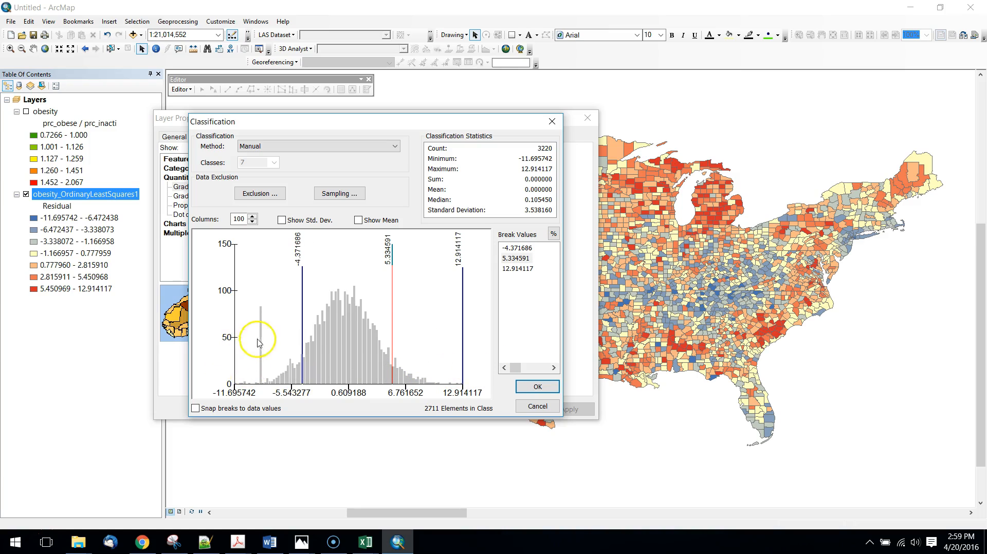
left_click(537, 386)
left_click(563, 409)
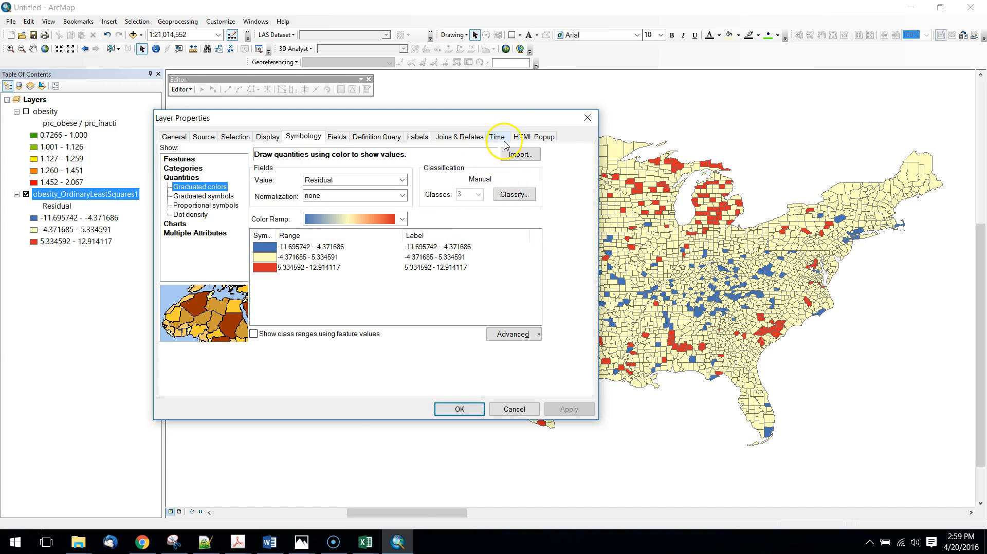
Step: Move the layer properties off the map, then narrow the middle residual class to about -1.50 to 1.89 and apply it
left_click_drag(474, 117, 287, 109)
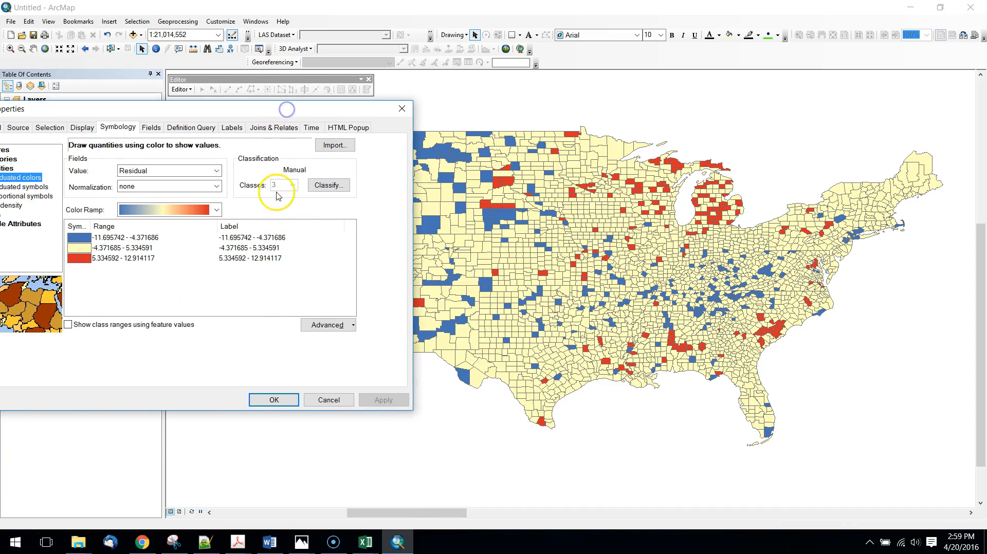
left_click(324, 186)
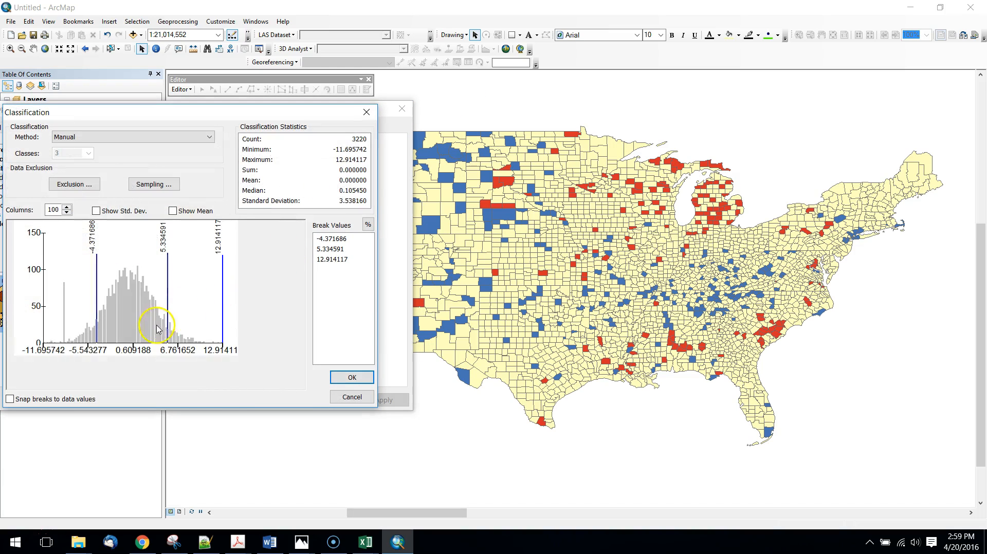
left_click_drag(168, 329, 154, 329)
left_click_drag(92, 329, 143, 319)
left_click(352, 377)
left_click(384, 400)
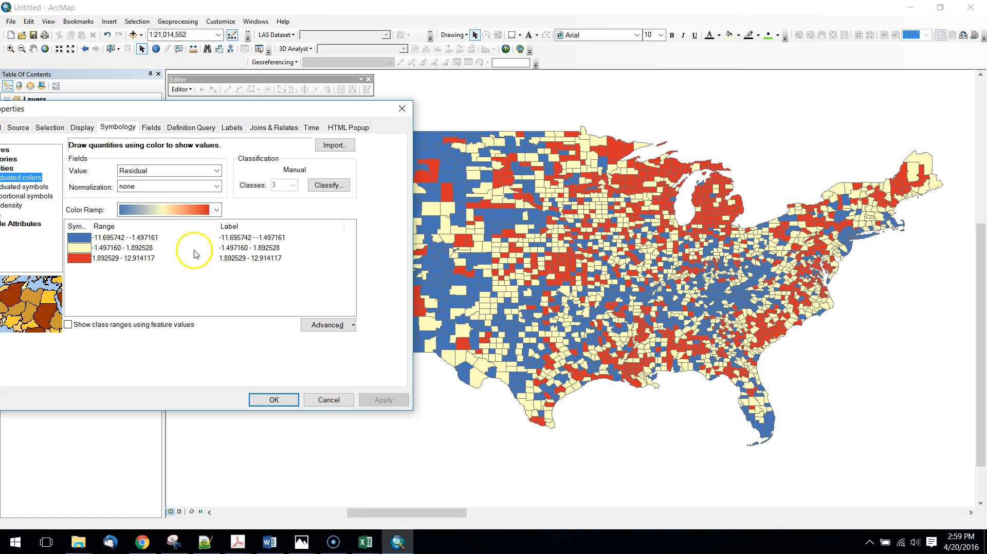
Step: Reopen the Residual classification and delete the 1.892528 class break
left_click(329, 185)
left_click(143, 325)
right_click(144, 325)
left_click(191, 331)
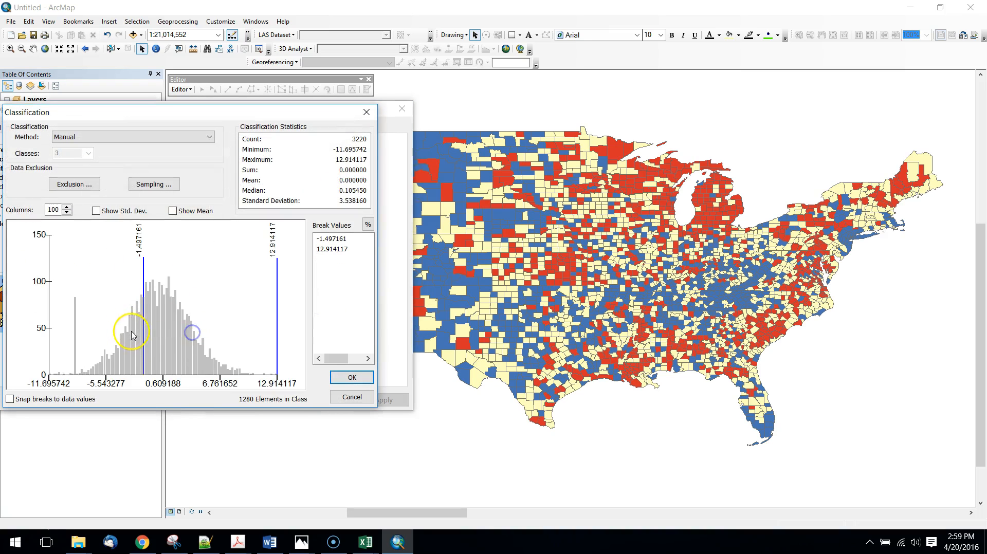
Step: Move the remaining inner break to about zero (0.003382), then apply the classification and close the layer properties
left_click_drag(142, 337, 157, 338)
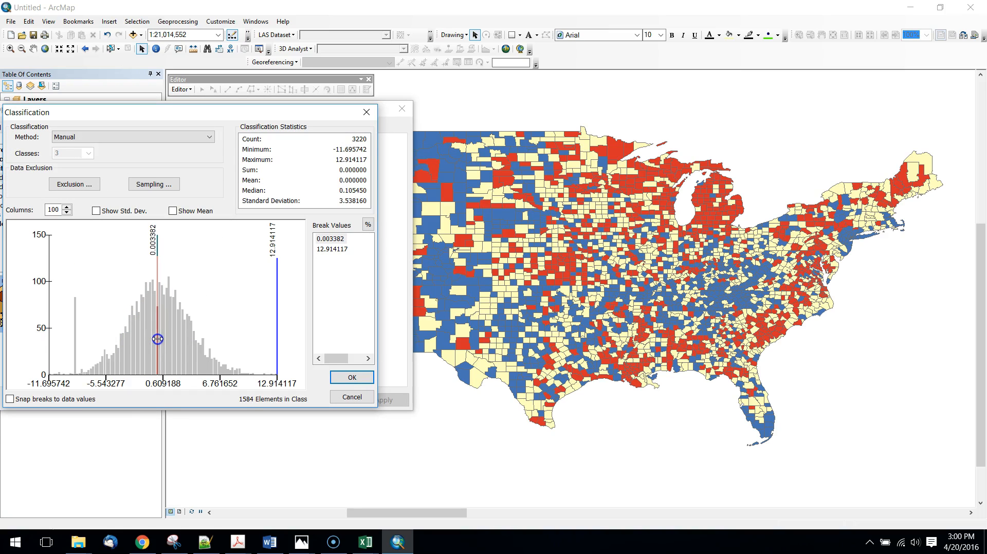
left_click(352, 377)
left_click(378, 399)
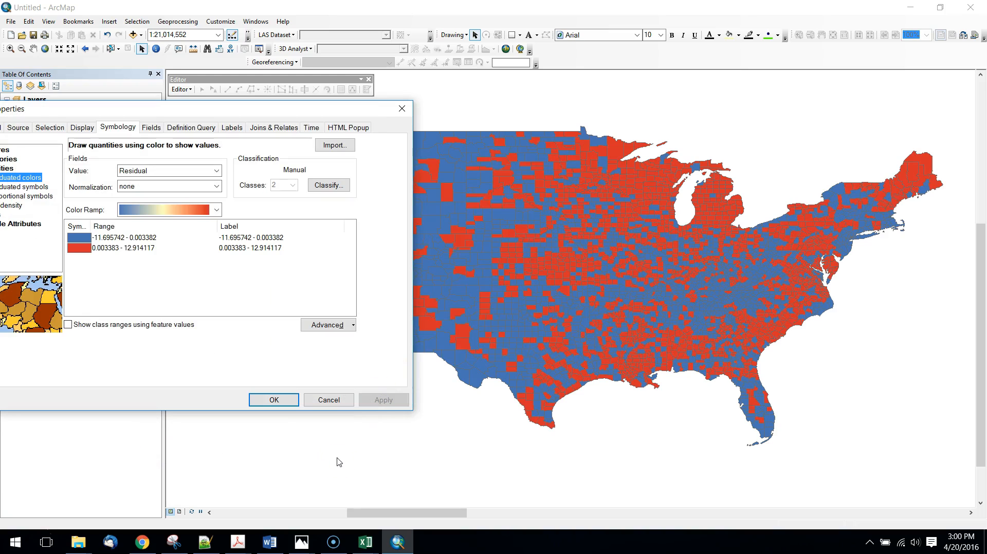
left_click(275, 399)
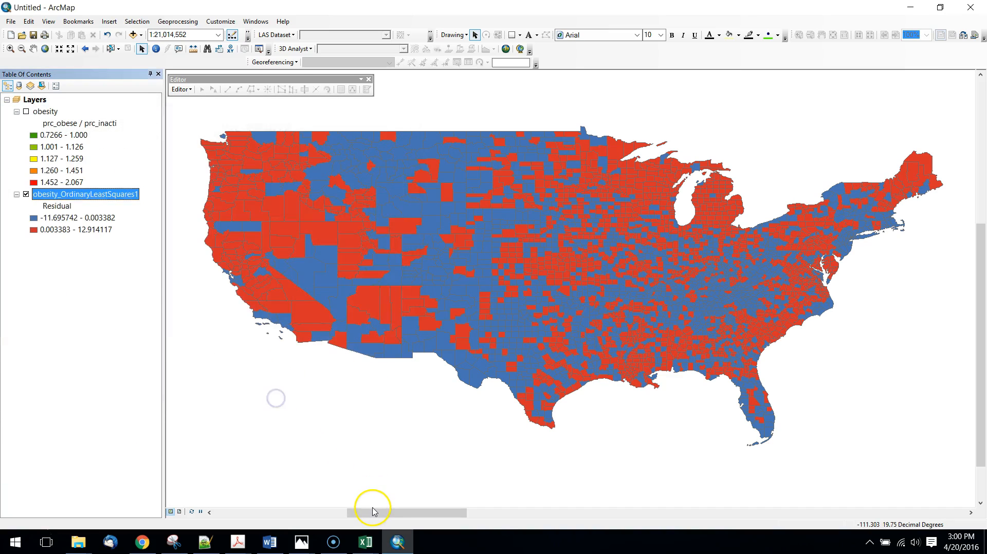